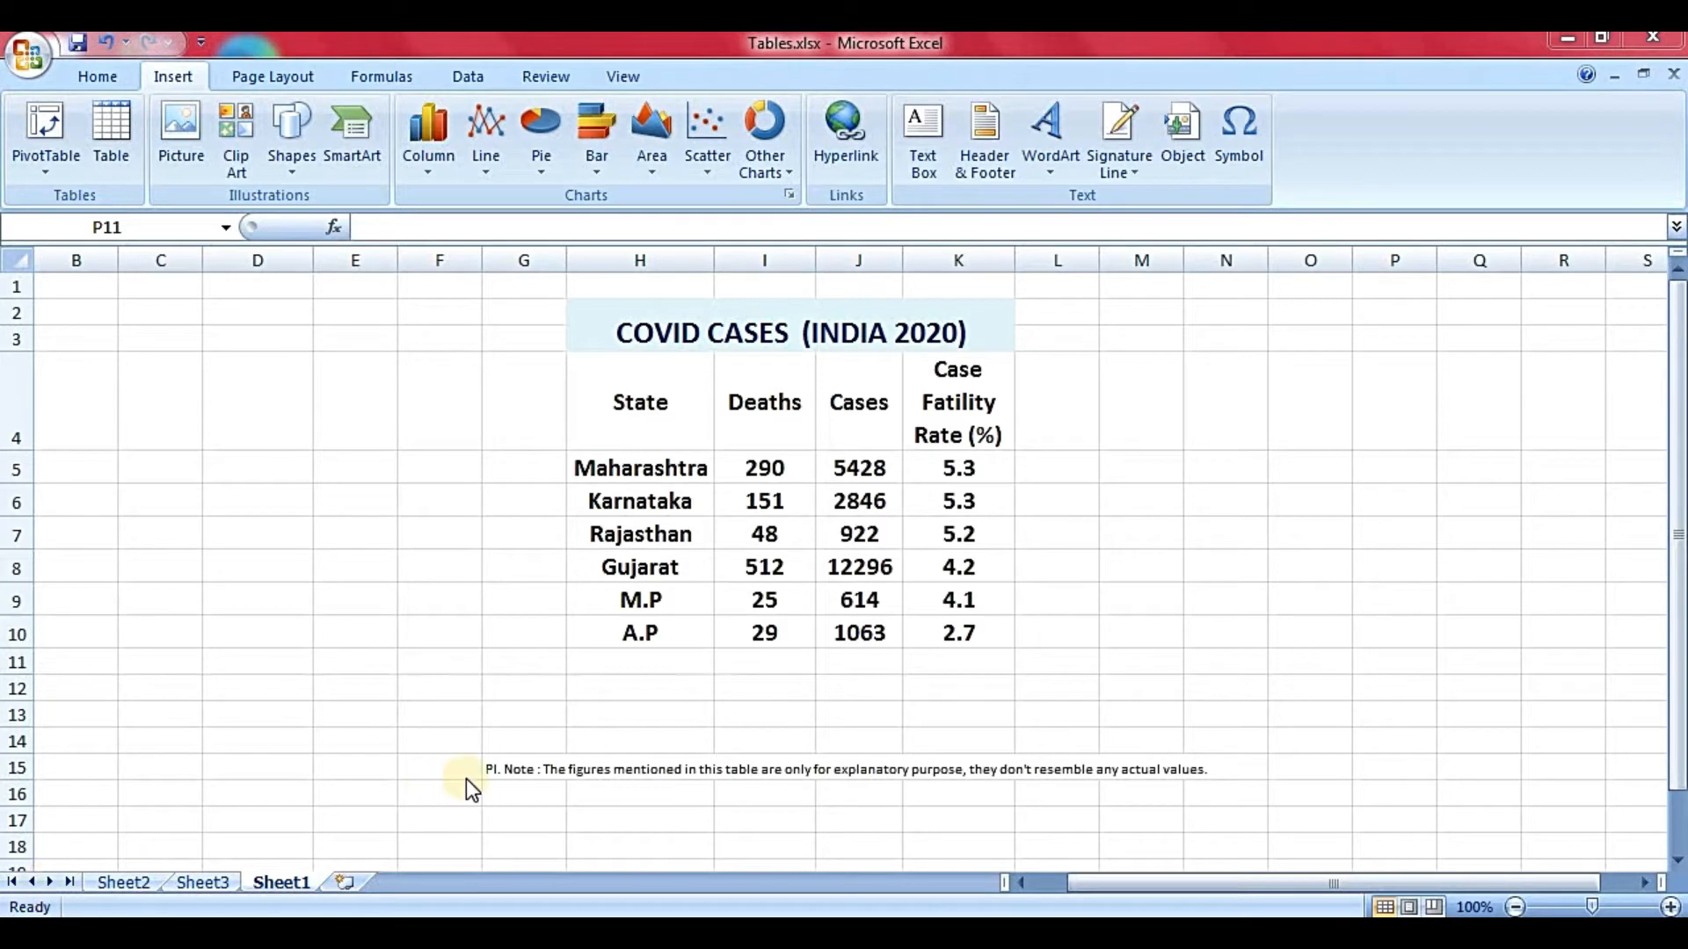
- Bring the workbook into focus and select the COVID data block and its numeric figures
click(1254, 475)
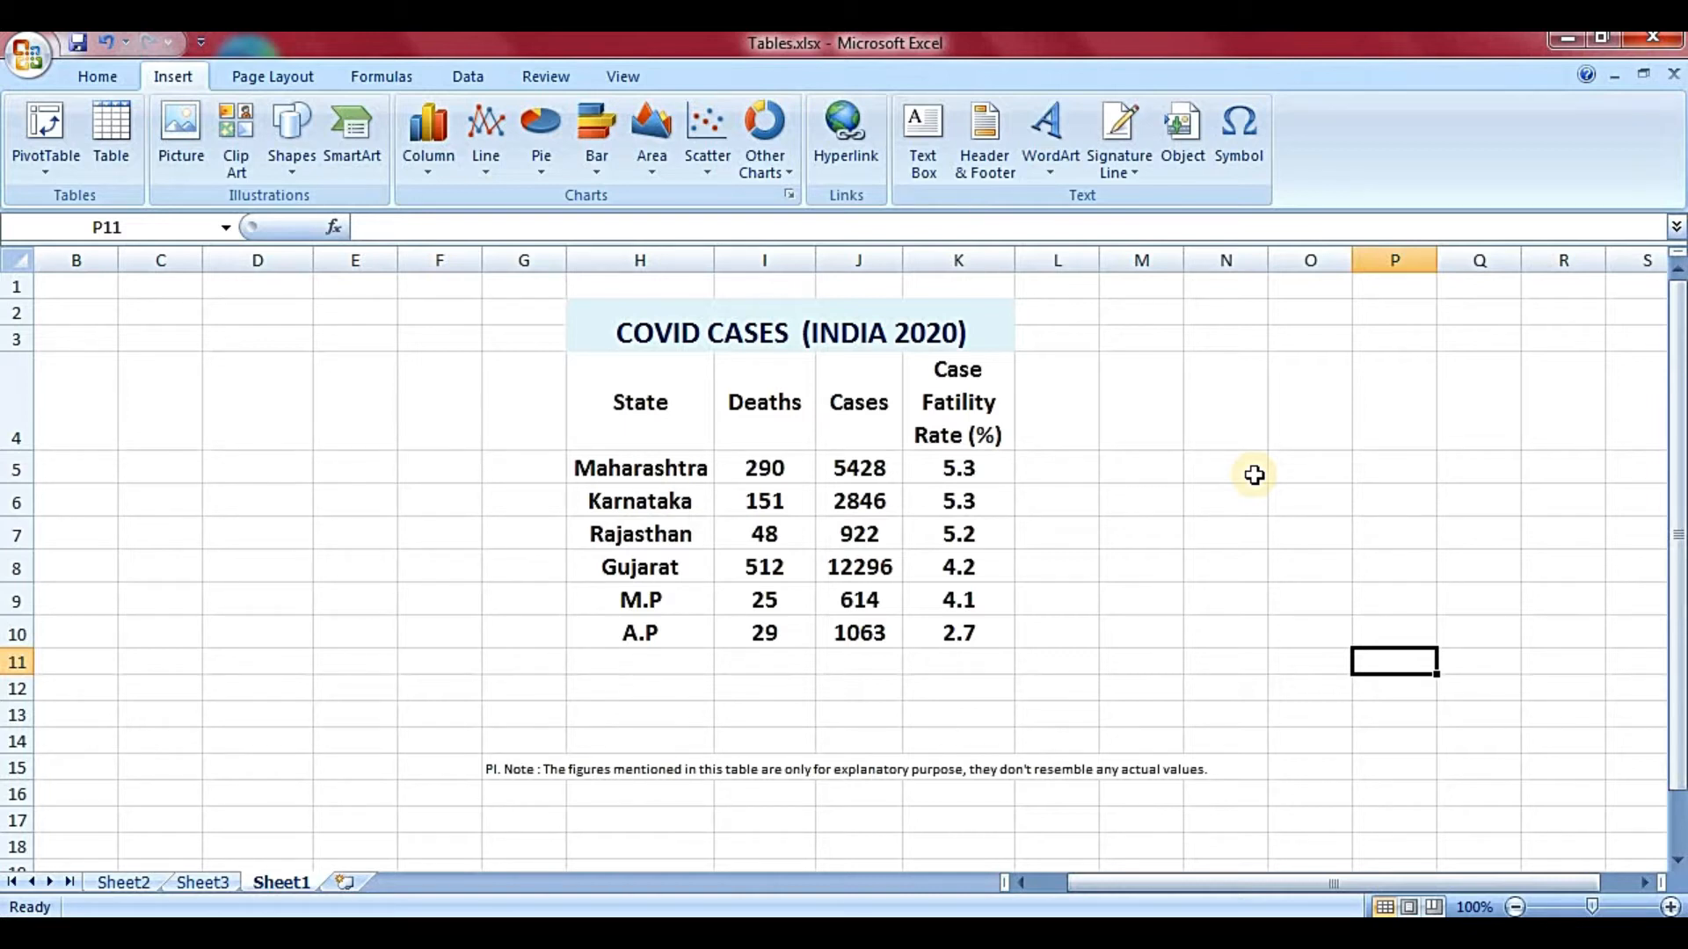
click(550, 392)
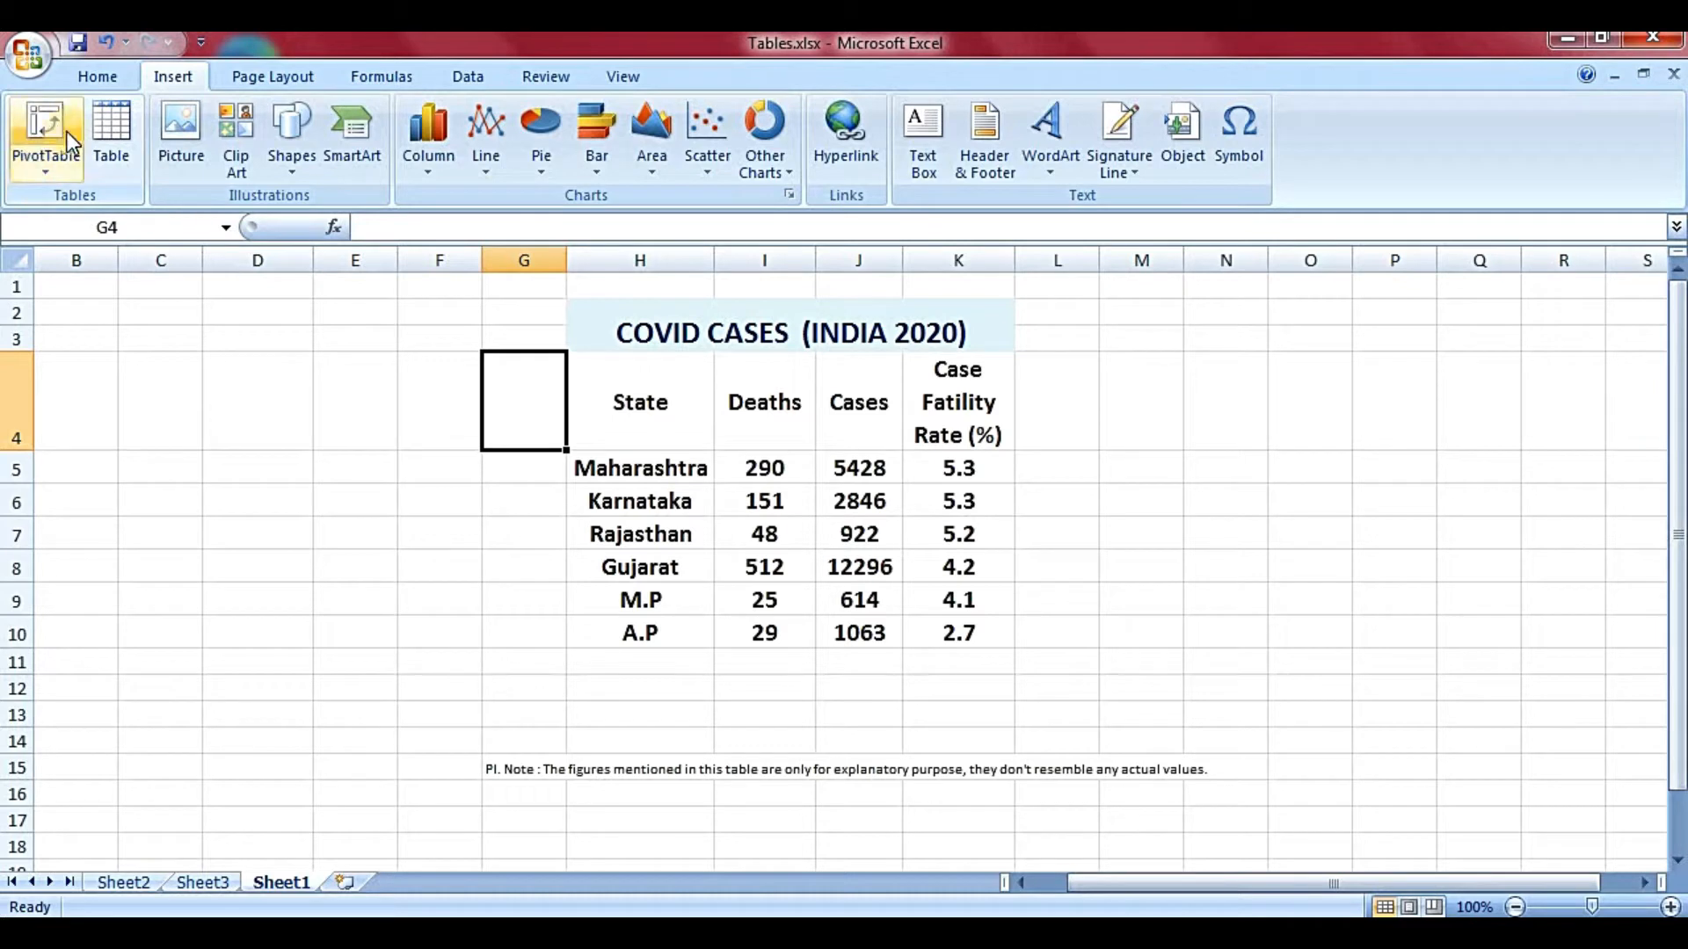
click(109, 156)
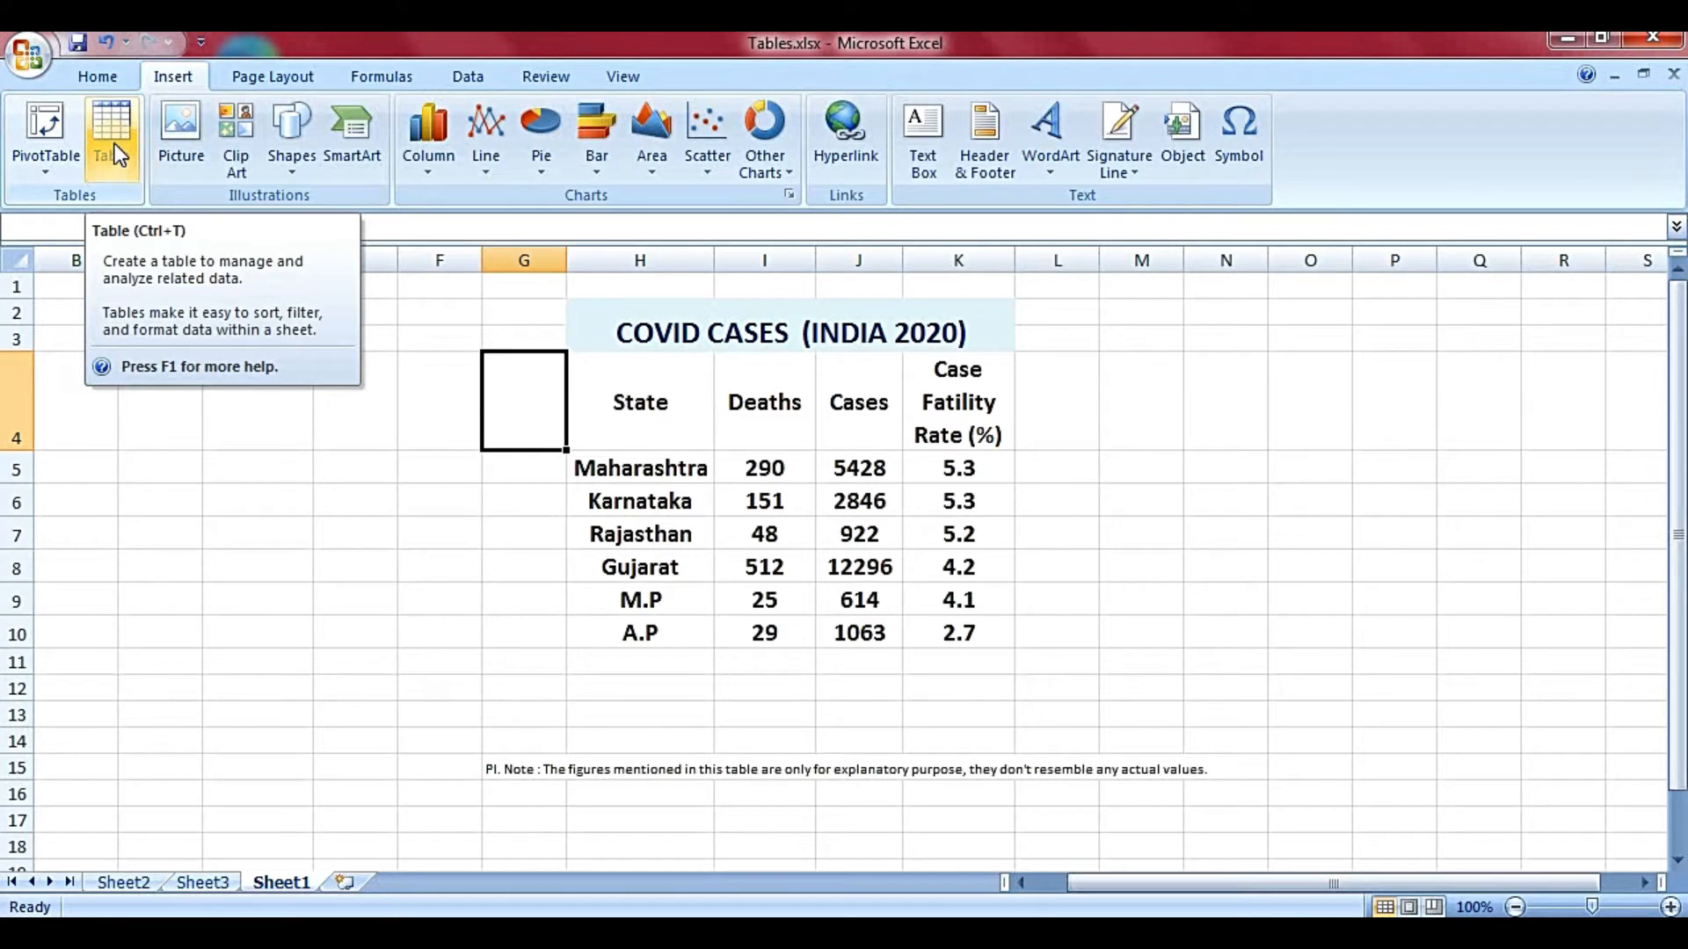
click(659, 564)
drag(699, 328, 821, 636)
click(821, 631)
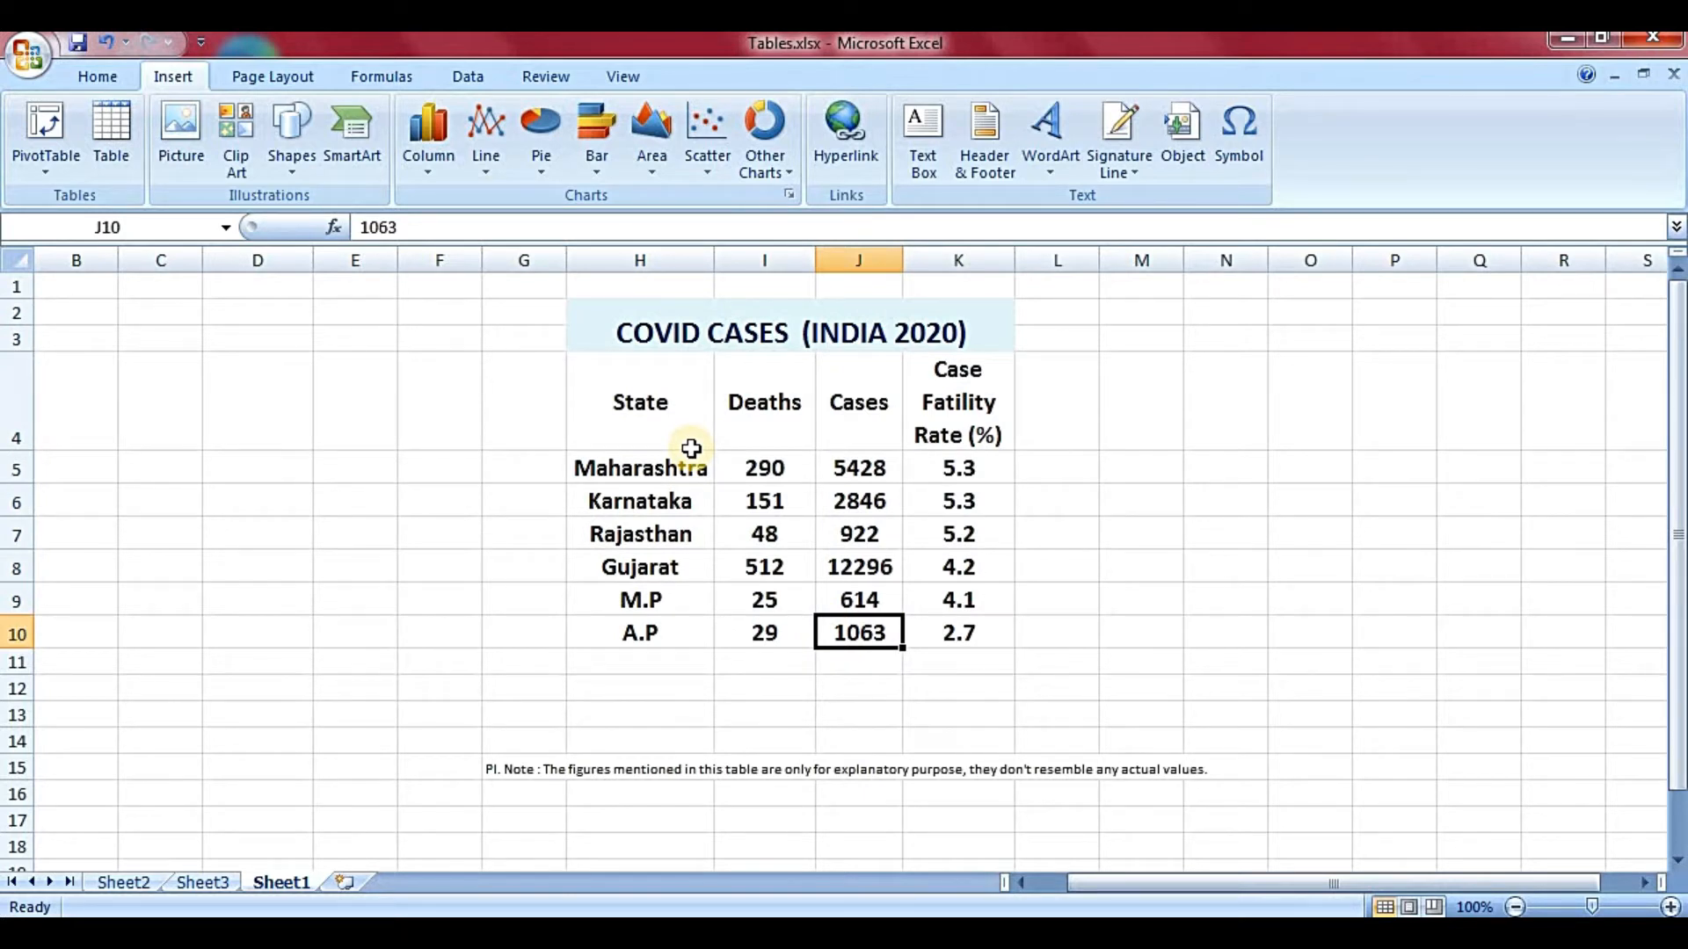
click(742, 463)
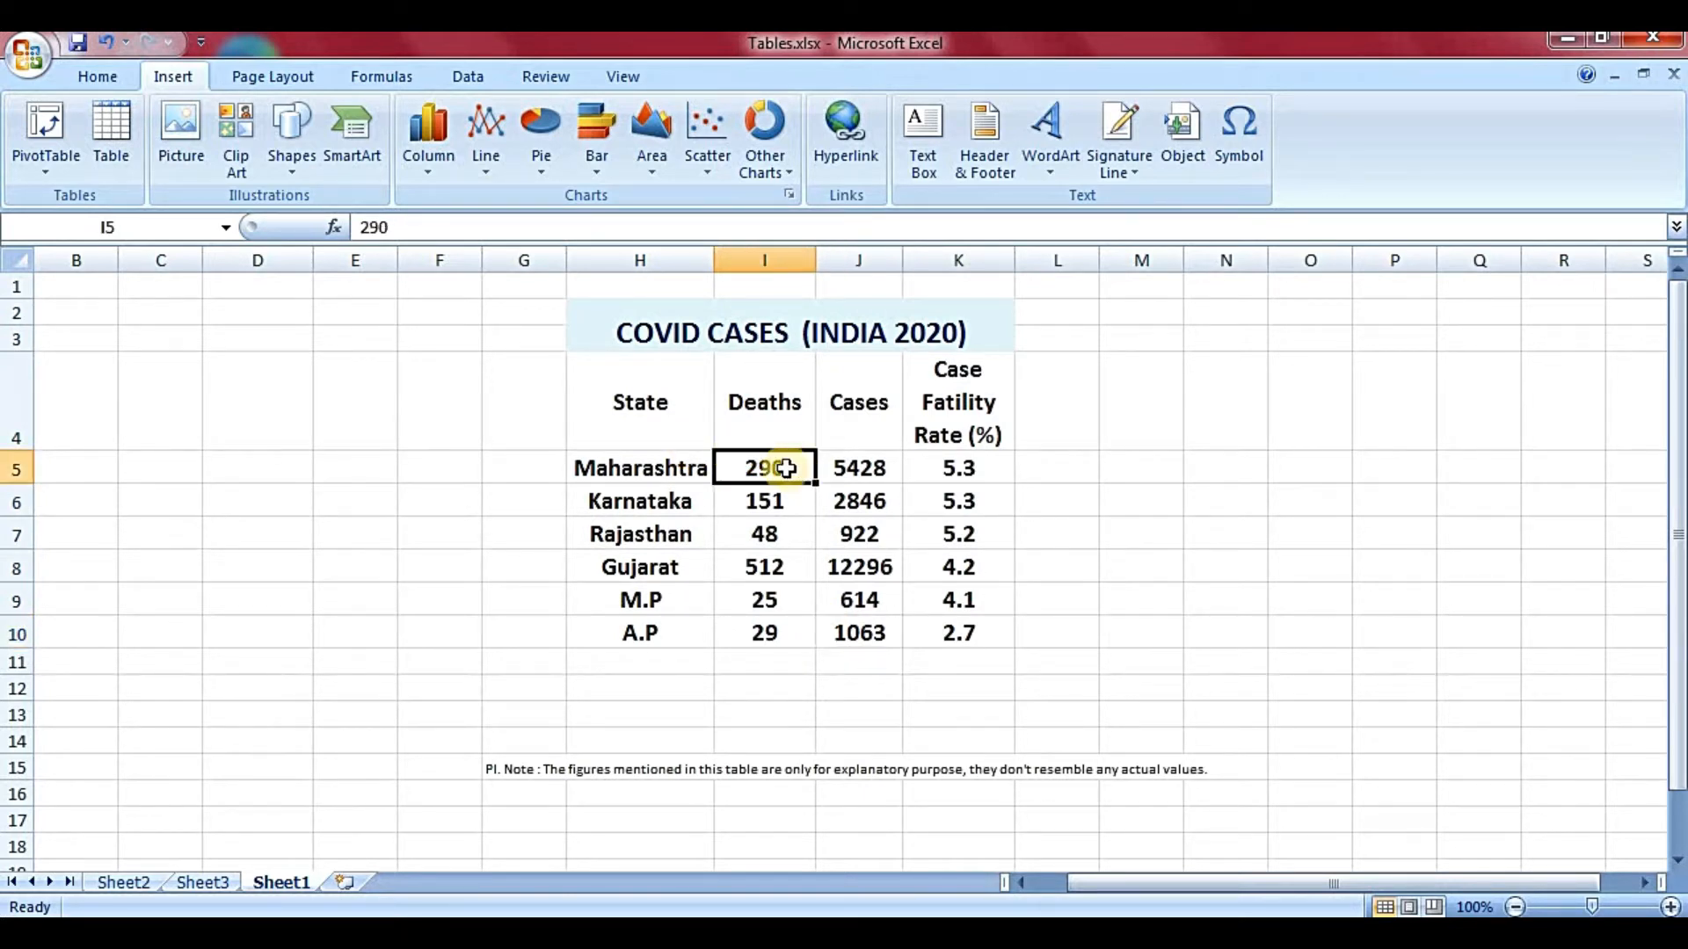
drag(782, 472, 958, 627)
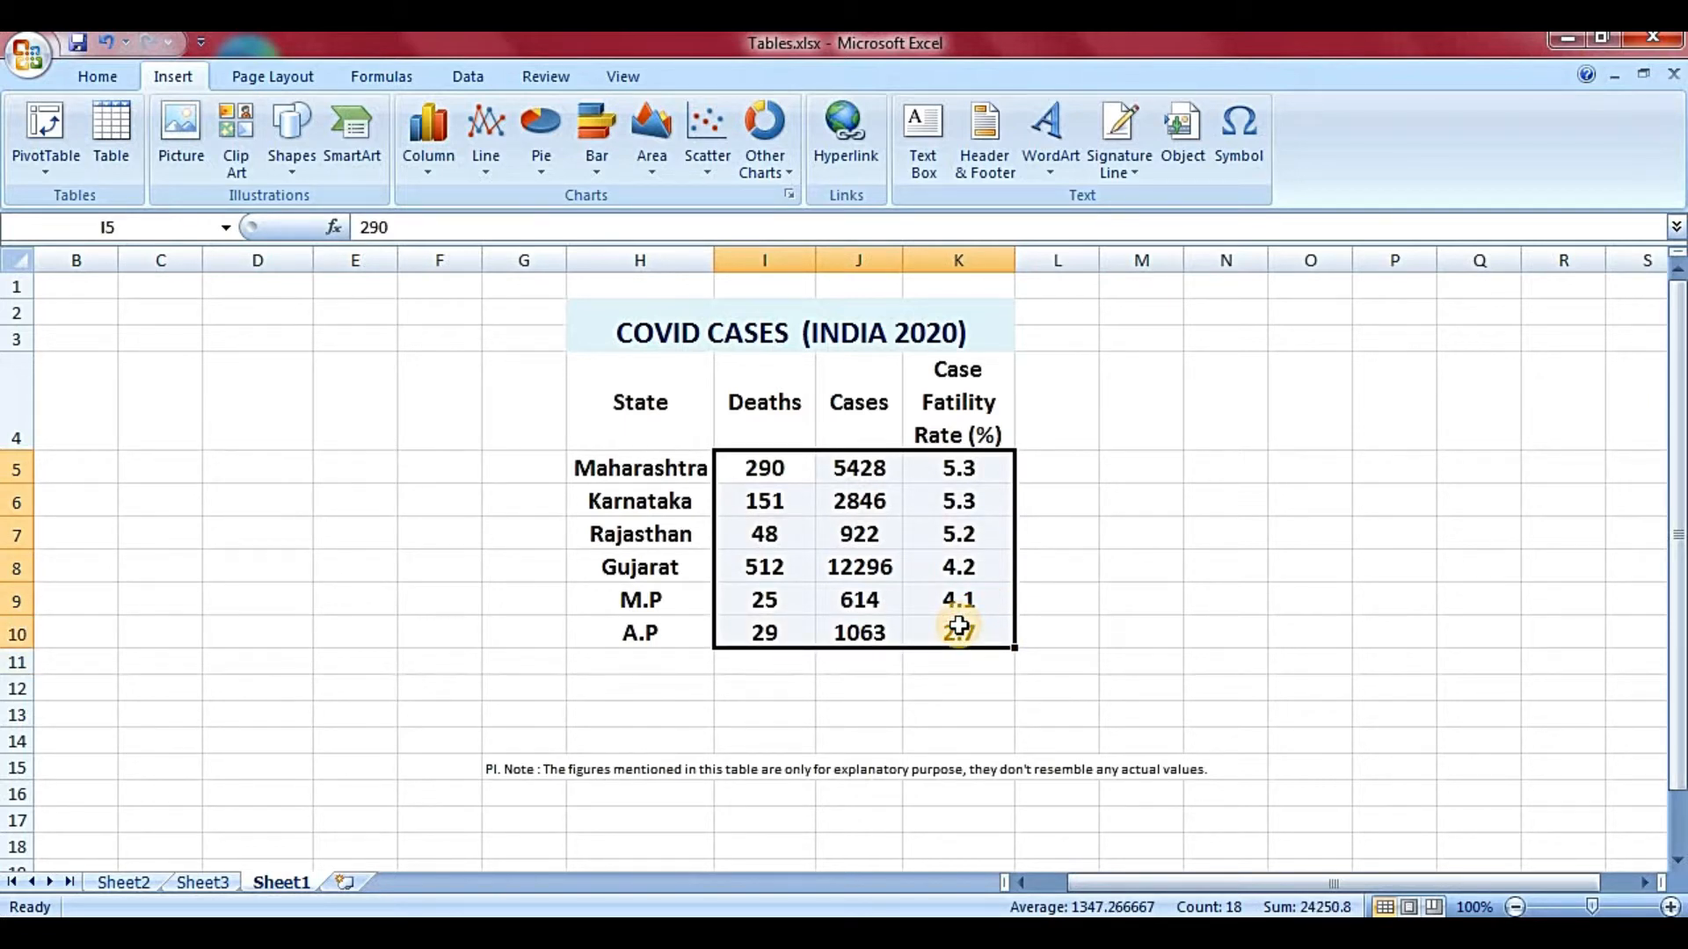
- Select cells across the data: title, state names, figures and fatality rates, ending on State
drag(641, 437, 900, 580)
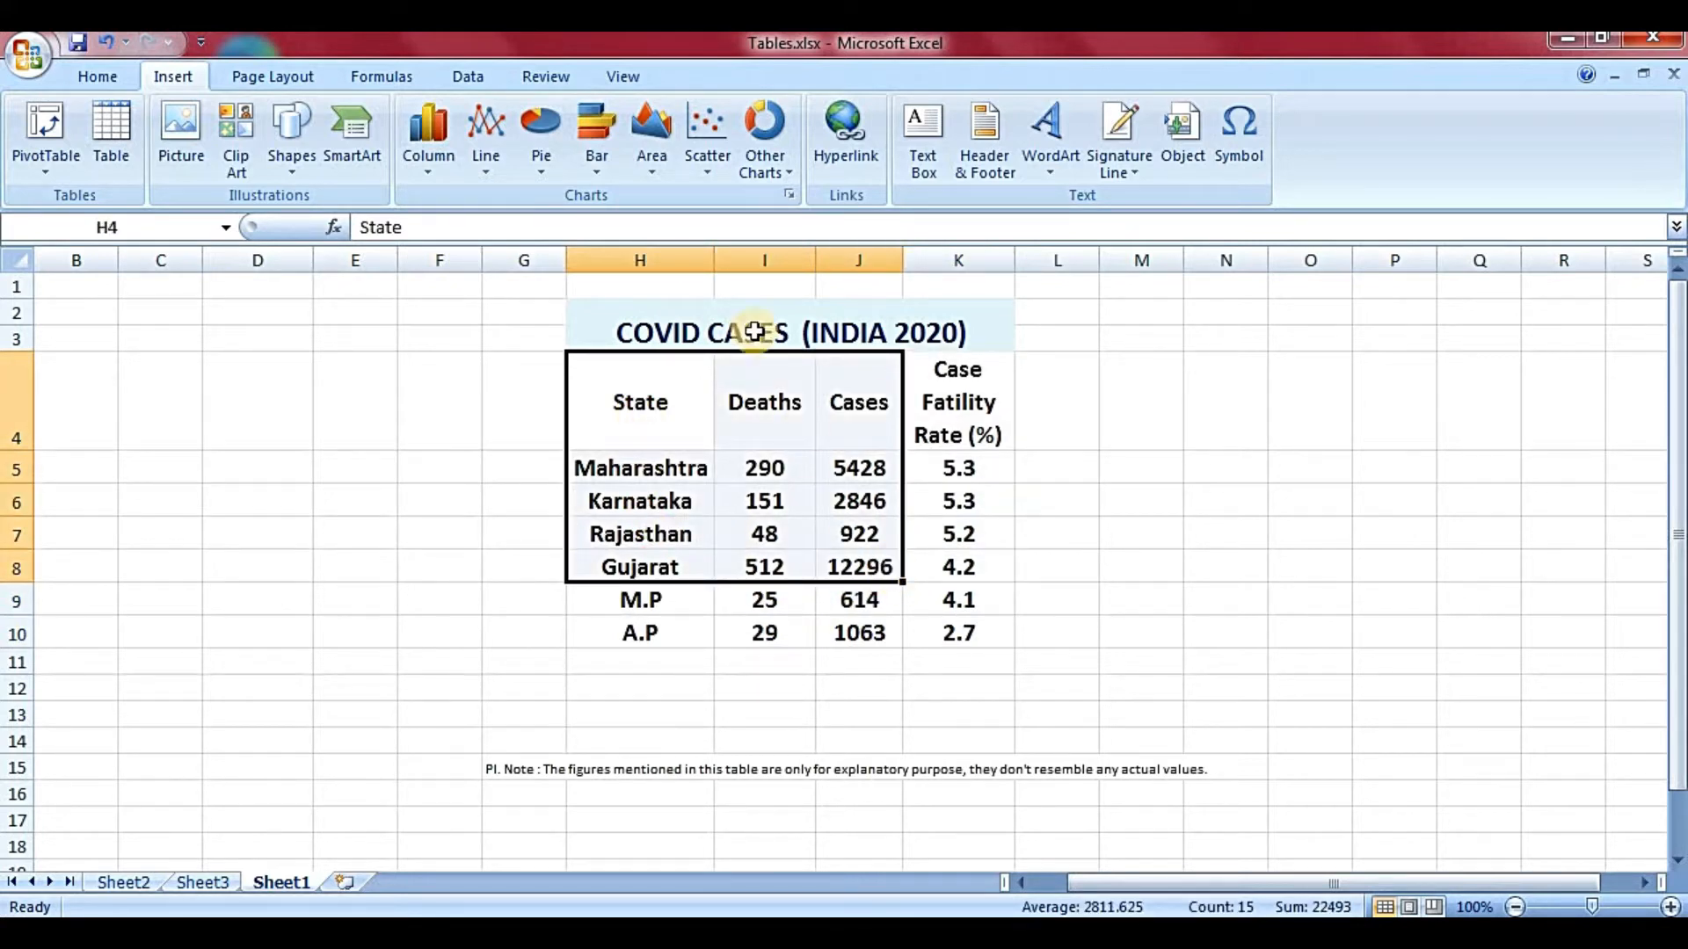
click(620, 333)
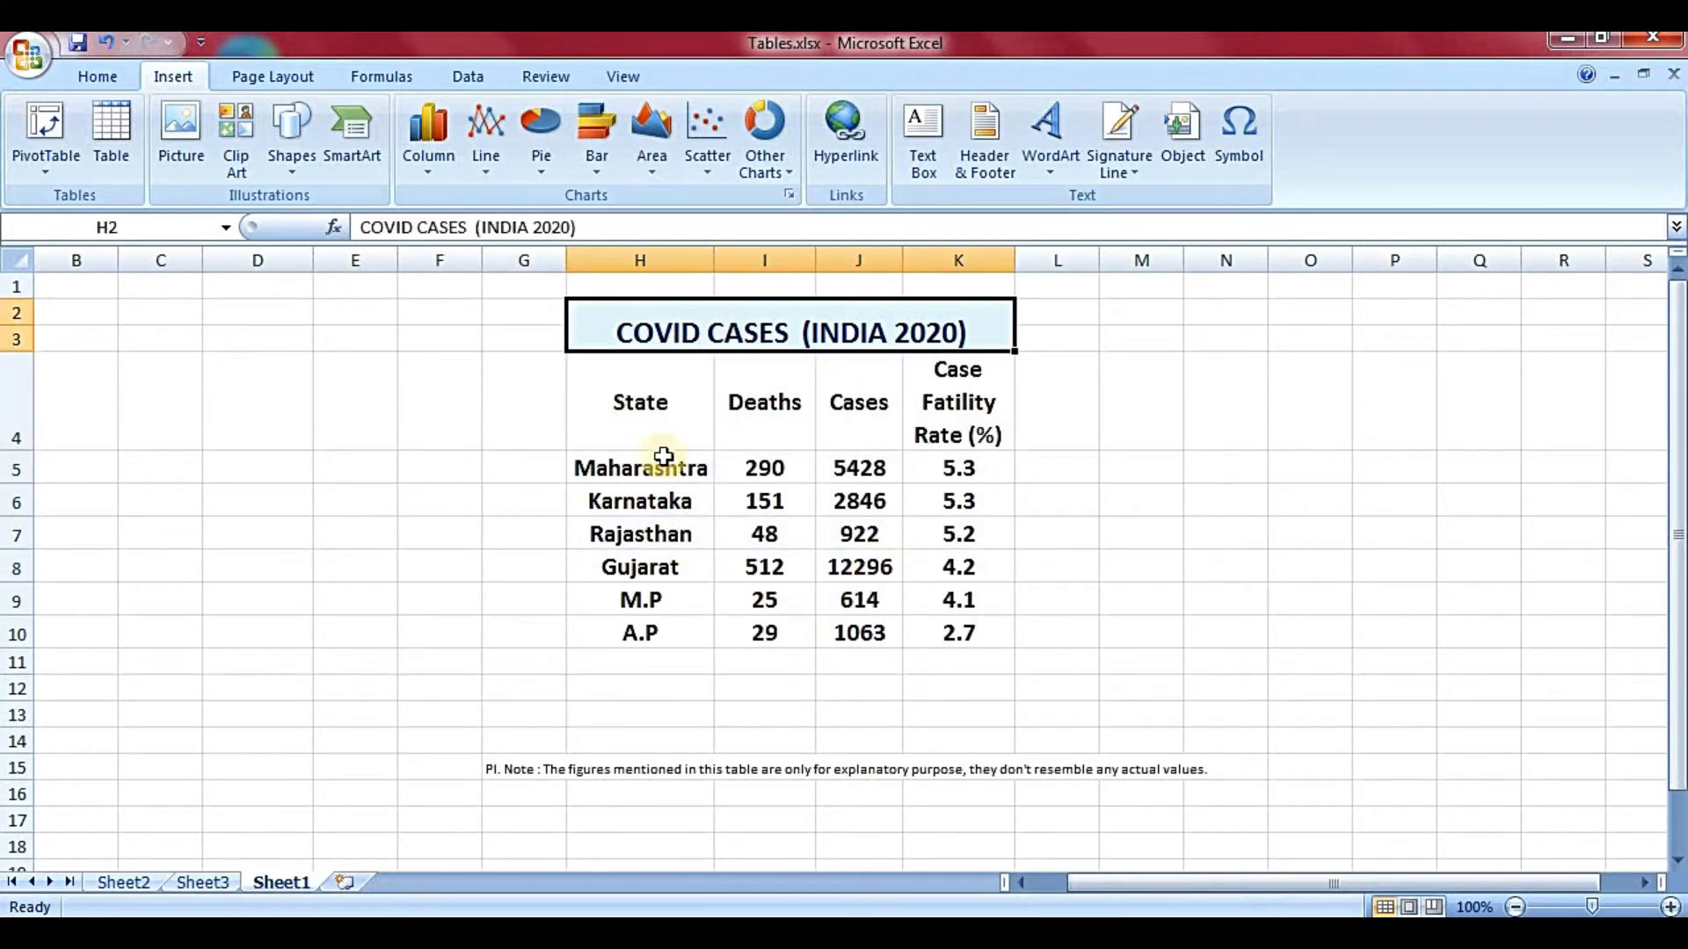
click(584, 437)
click(618, 464)
click(763, 471)
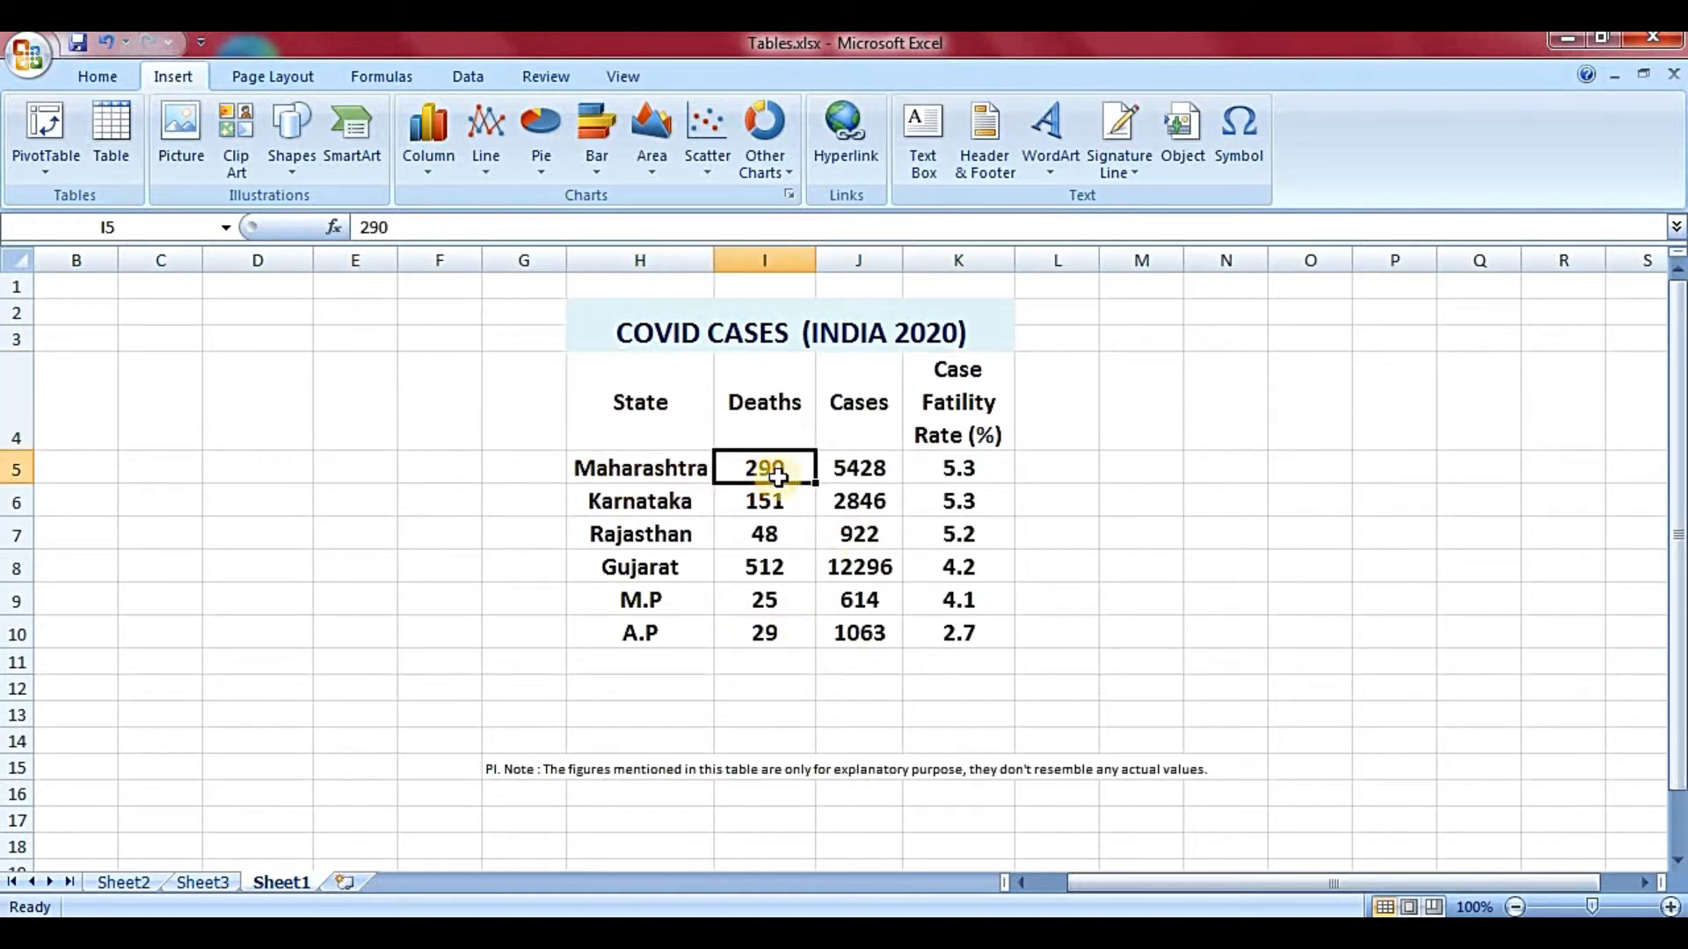
click(863, 470)
click(636, 510)
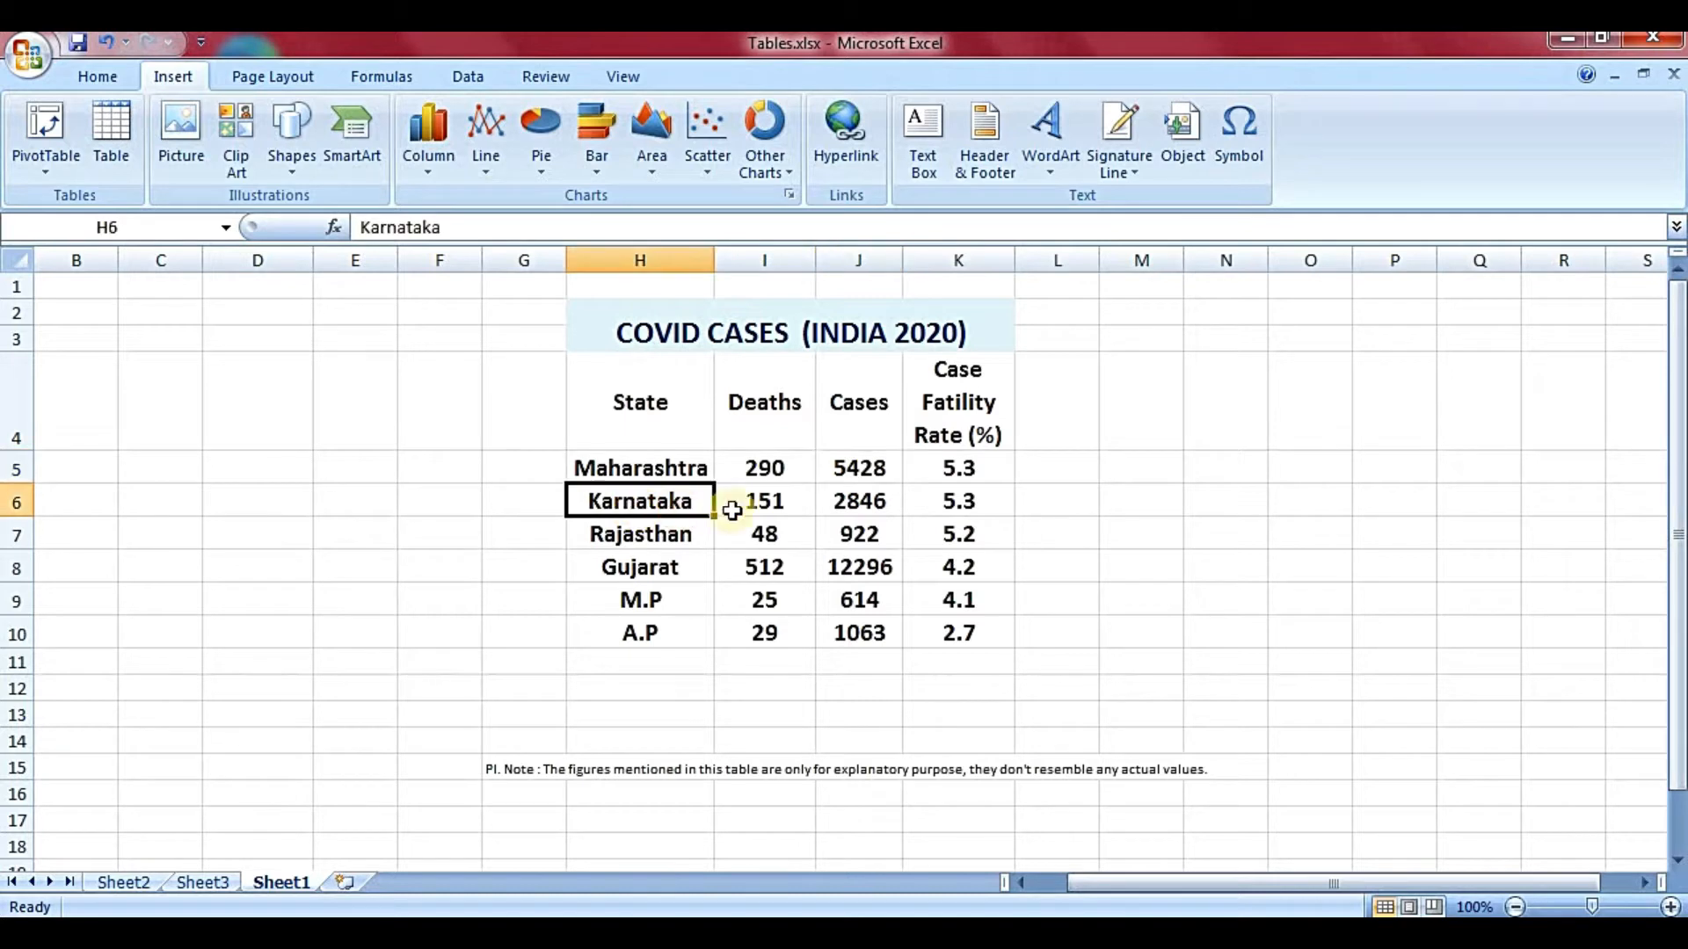
click(765, 527)
click(862, 503)
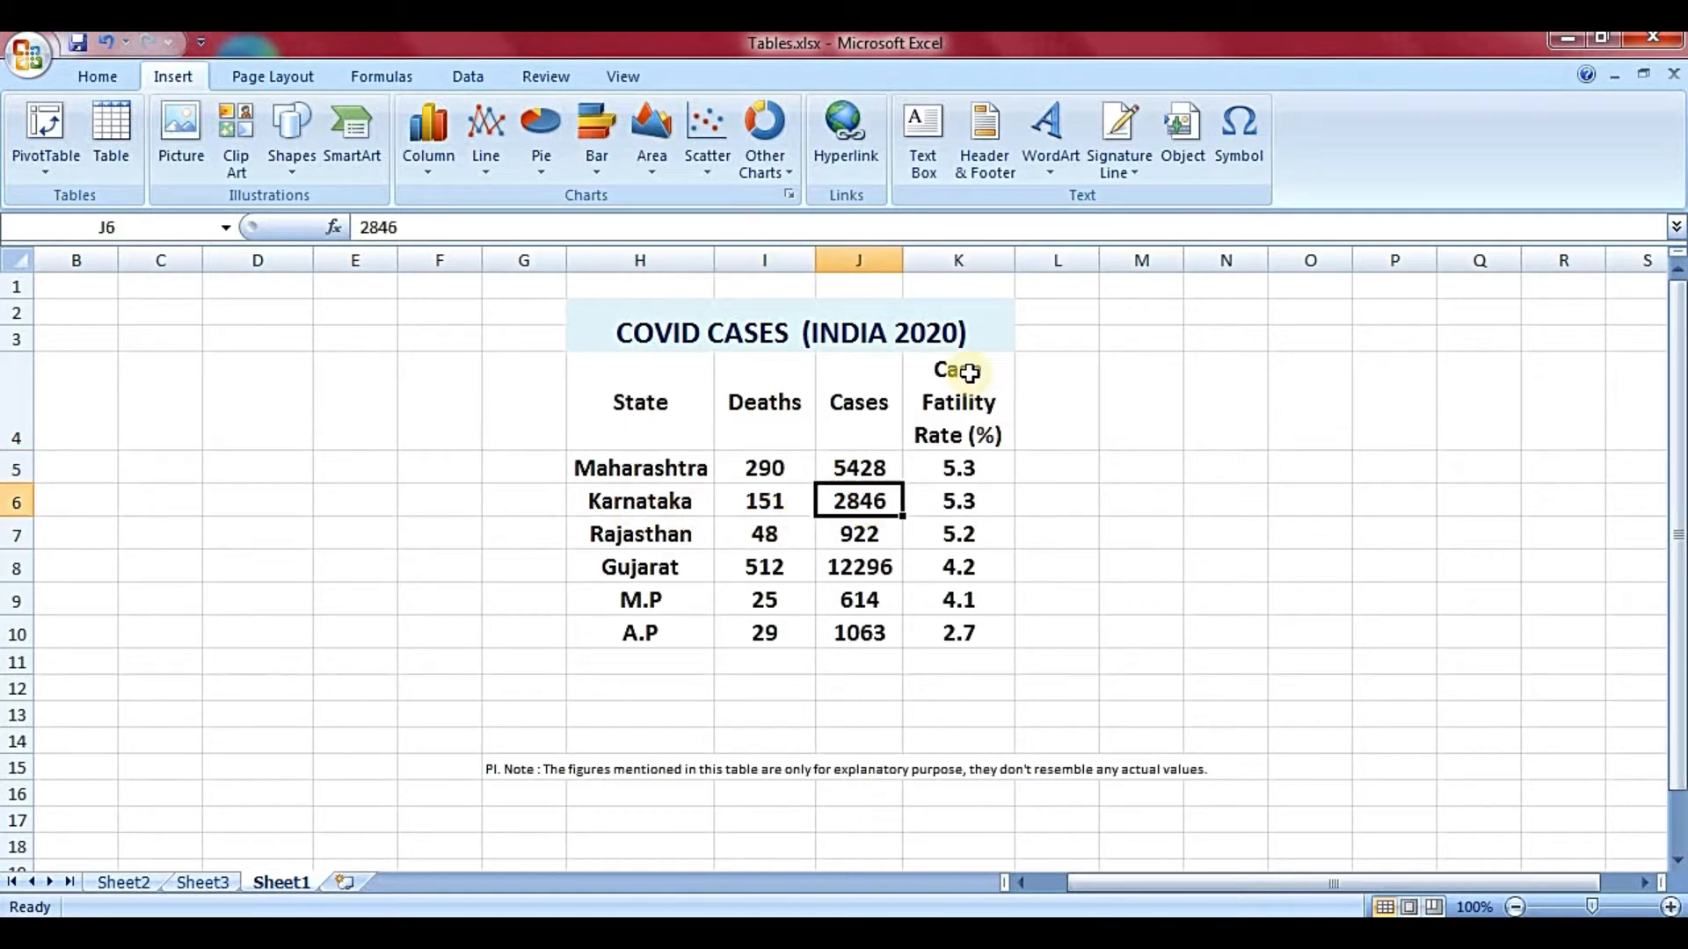
click(971, 418)
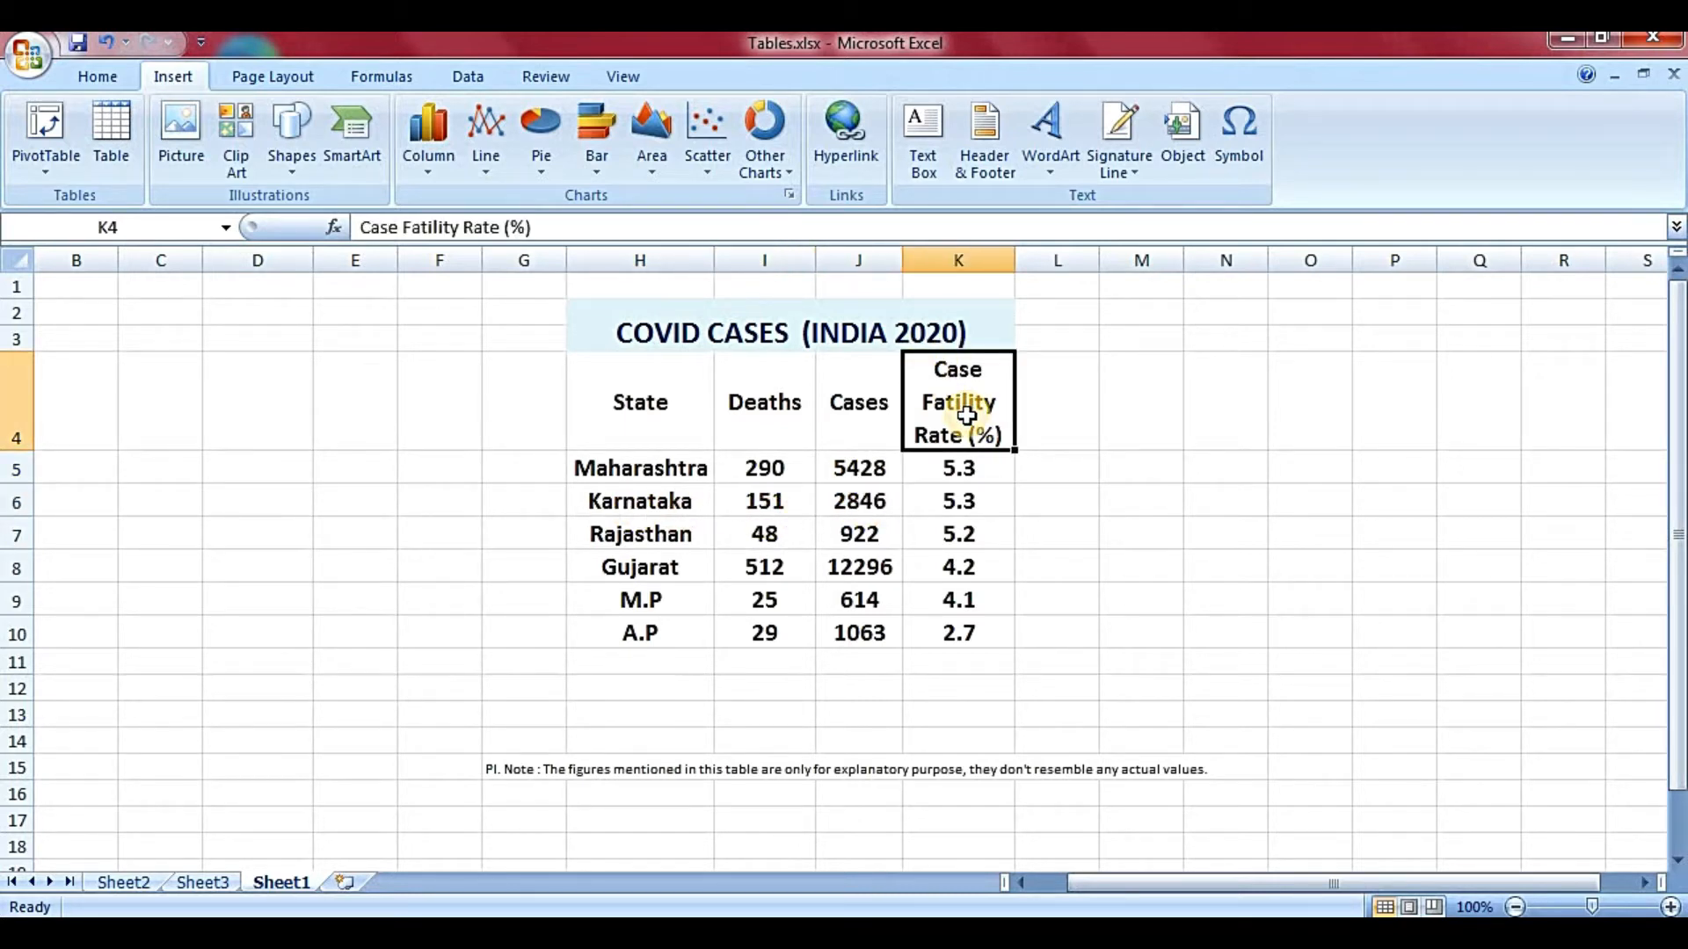
drag(968, 472, 966, 615)
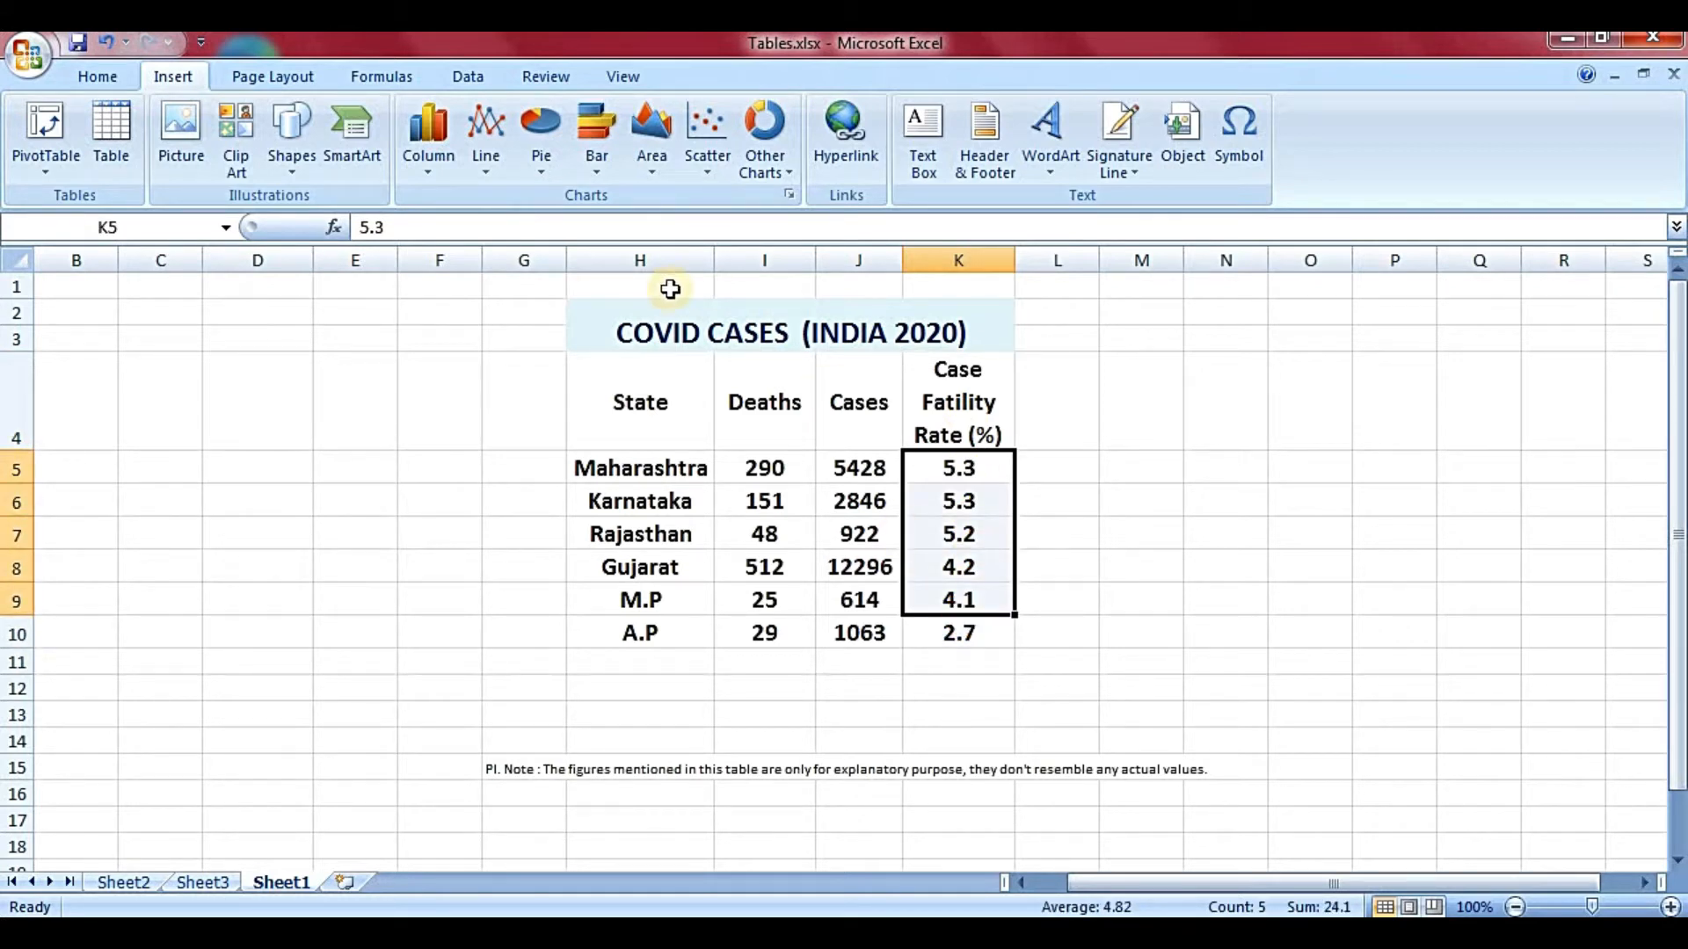
click(811, 531)
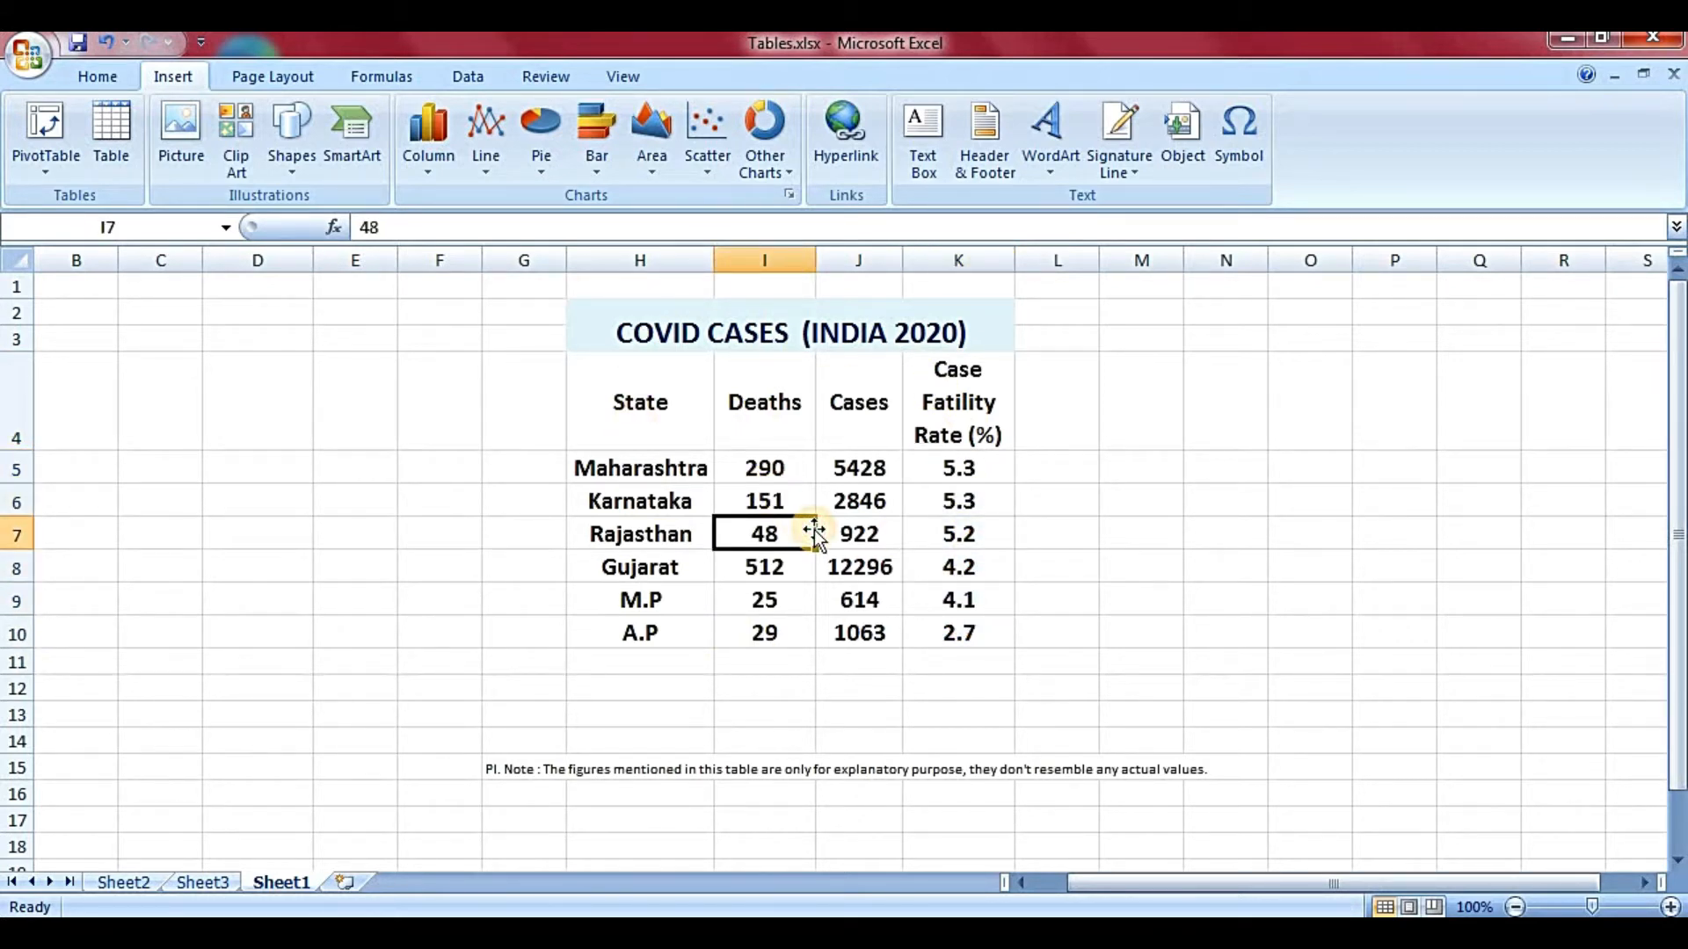
click(699, 382)
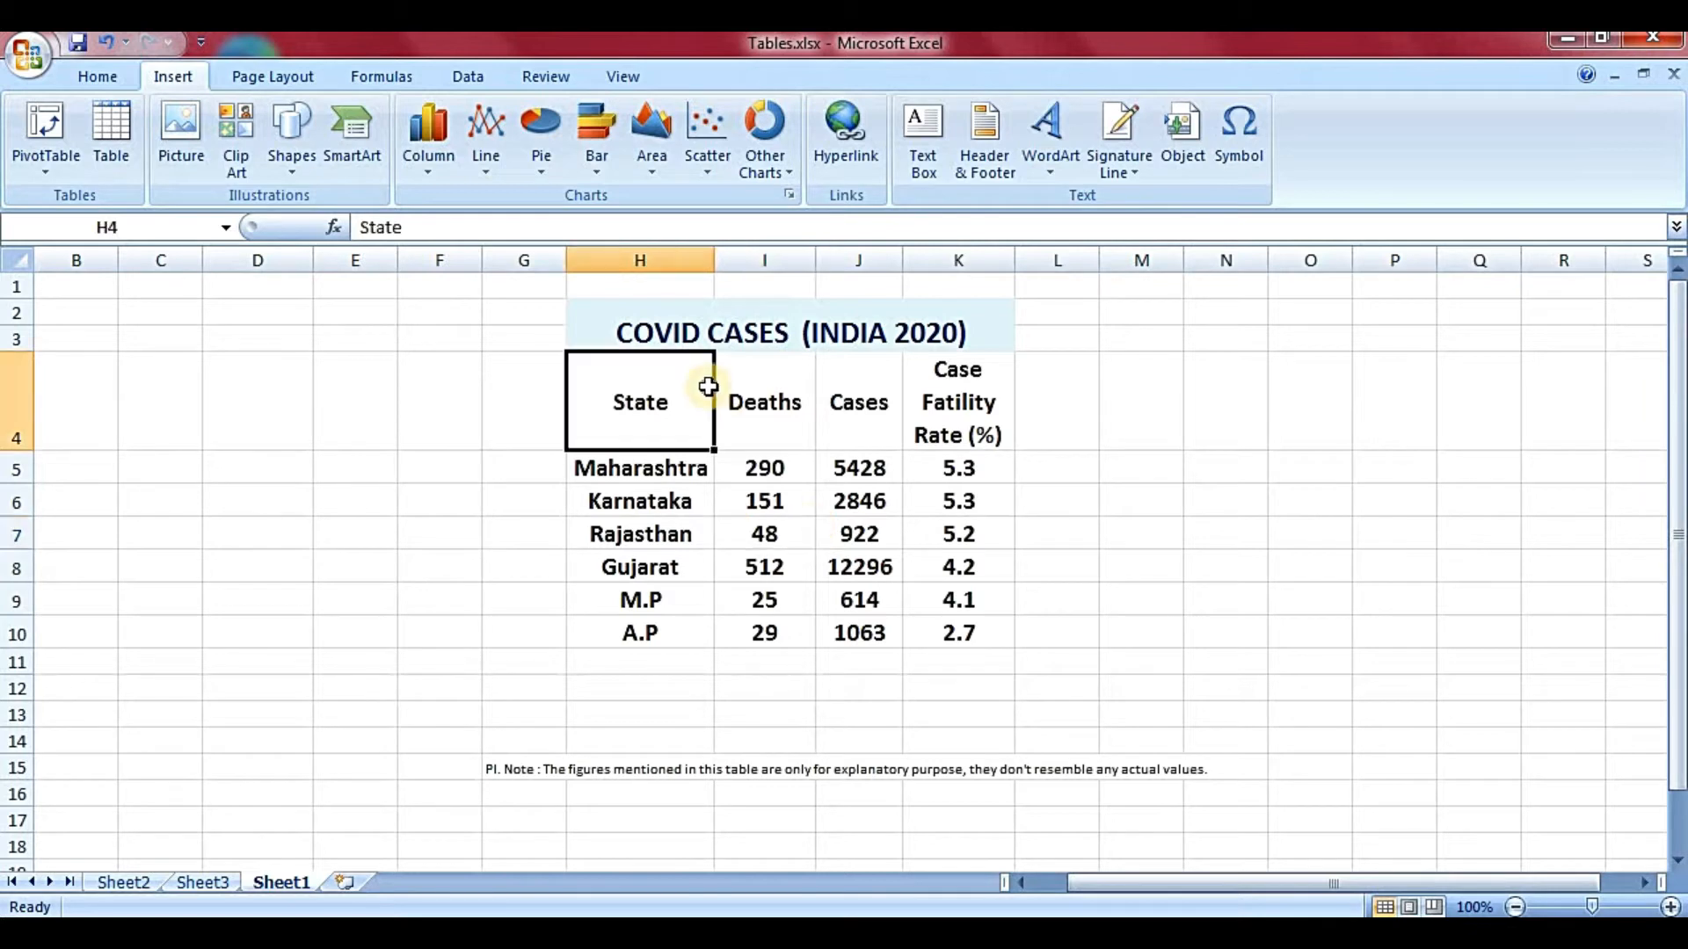
- Create a table from $H$4:$K$10 with My table has headers ticked
click(102, 160)
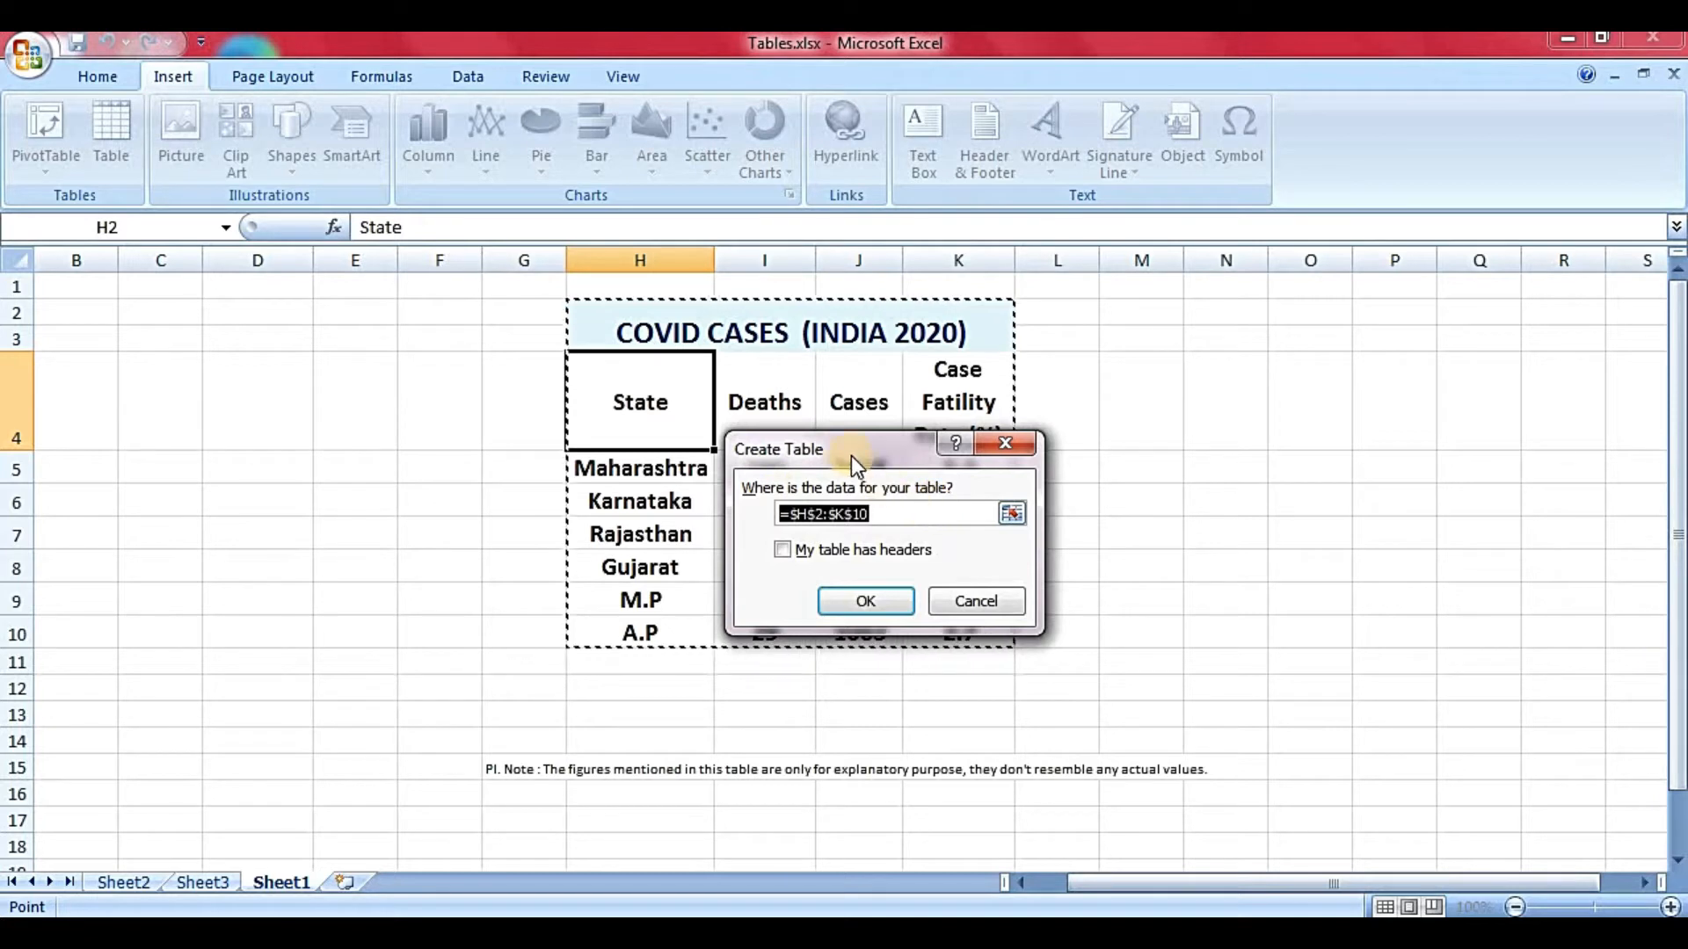
drag(849, 457, 1151, 393)
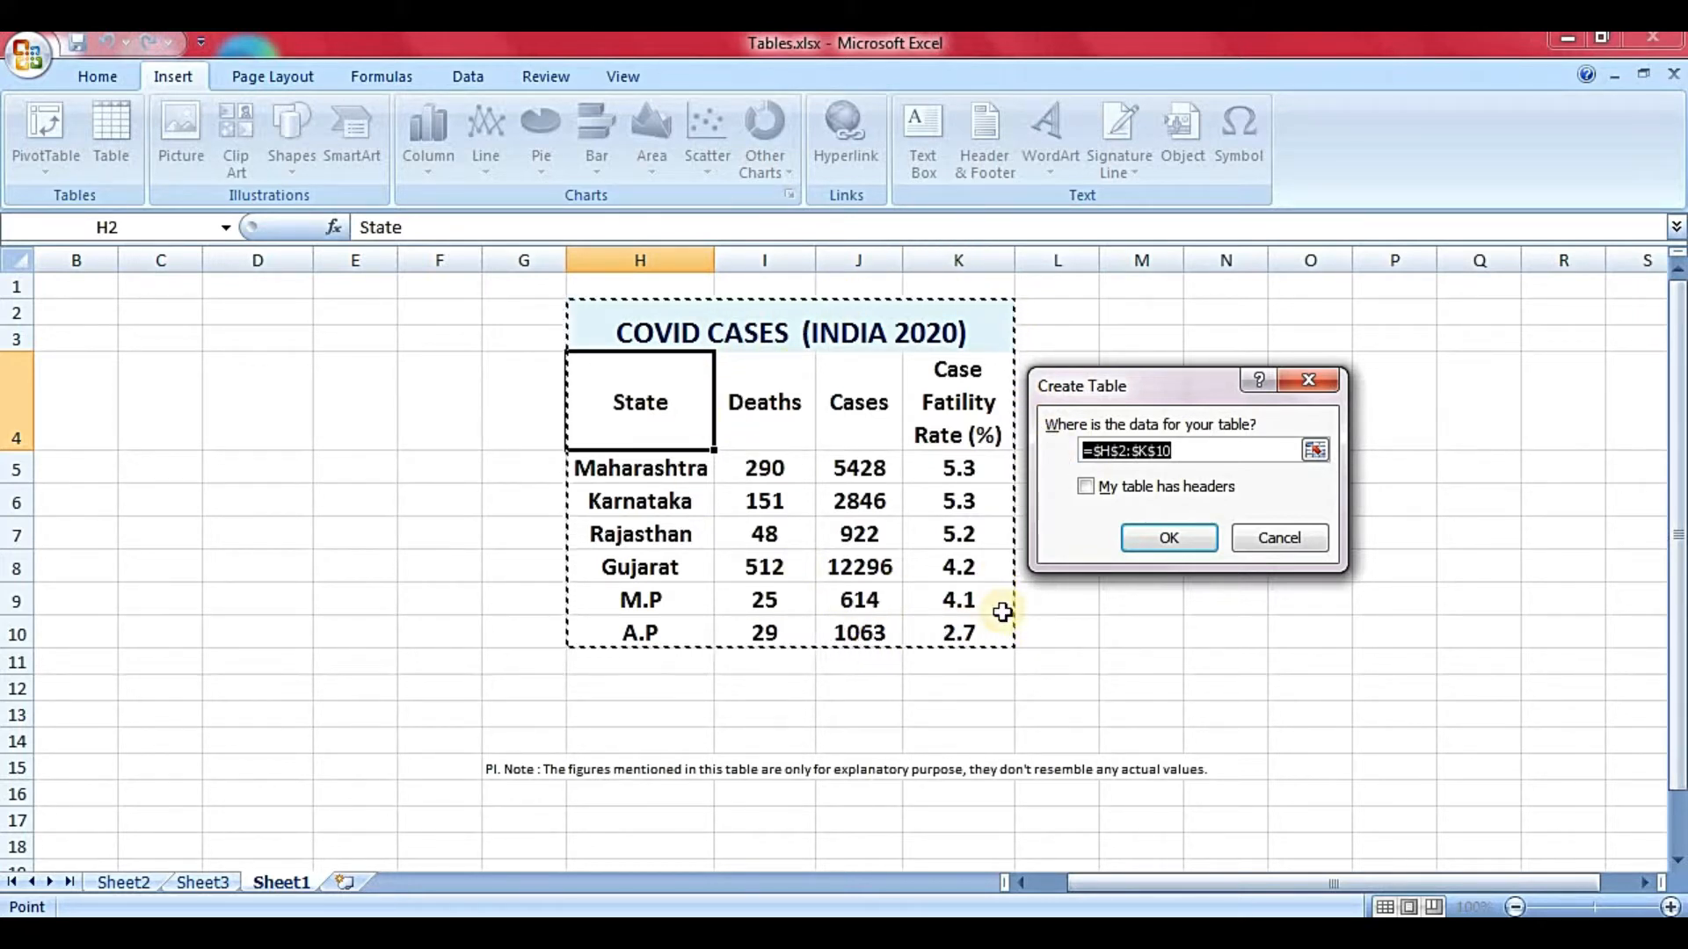
drag(641, 399, 968, 647)
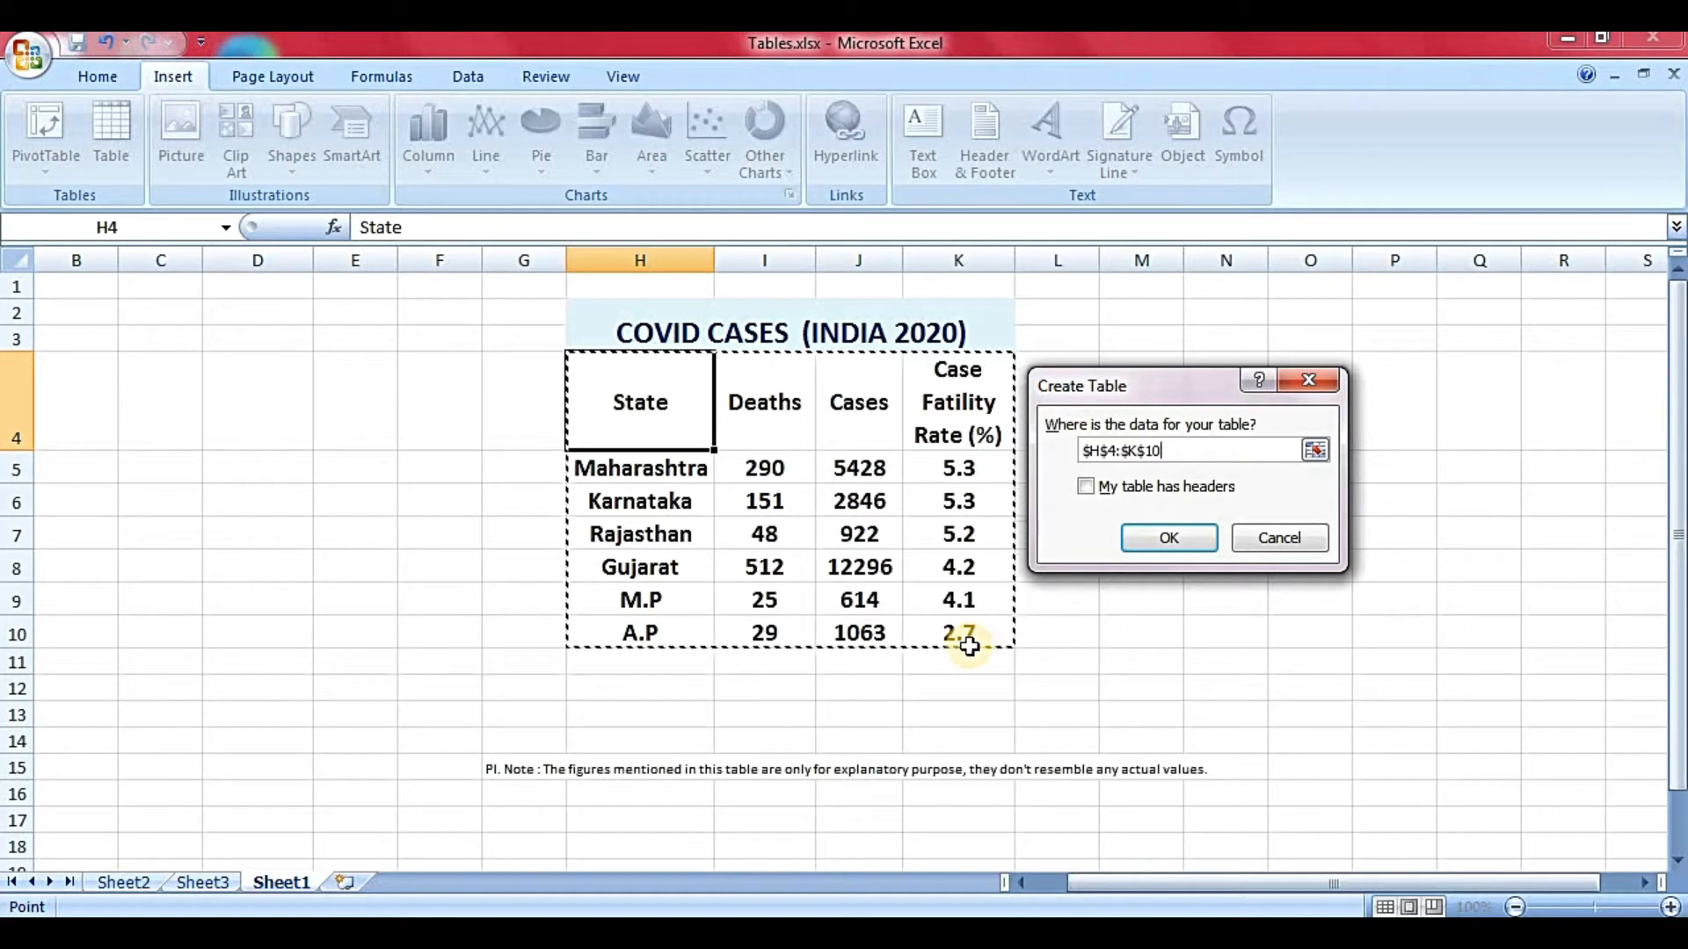
click(1101, 487)
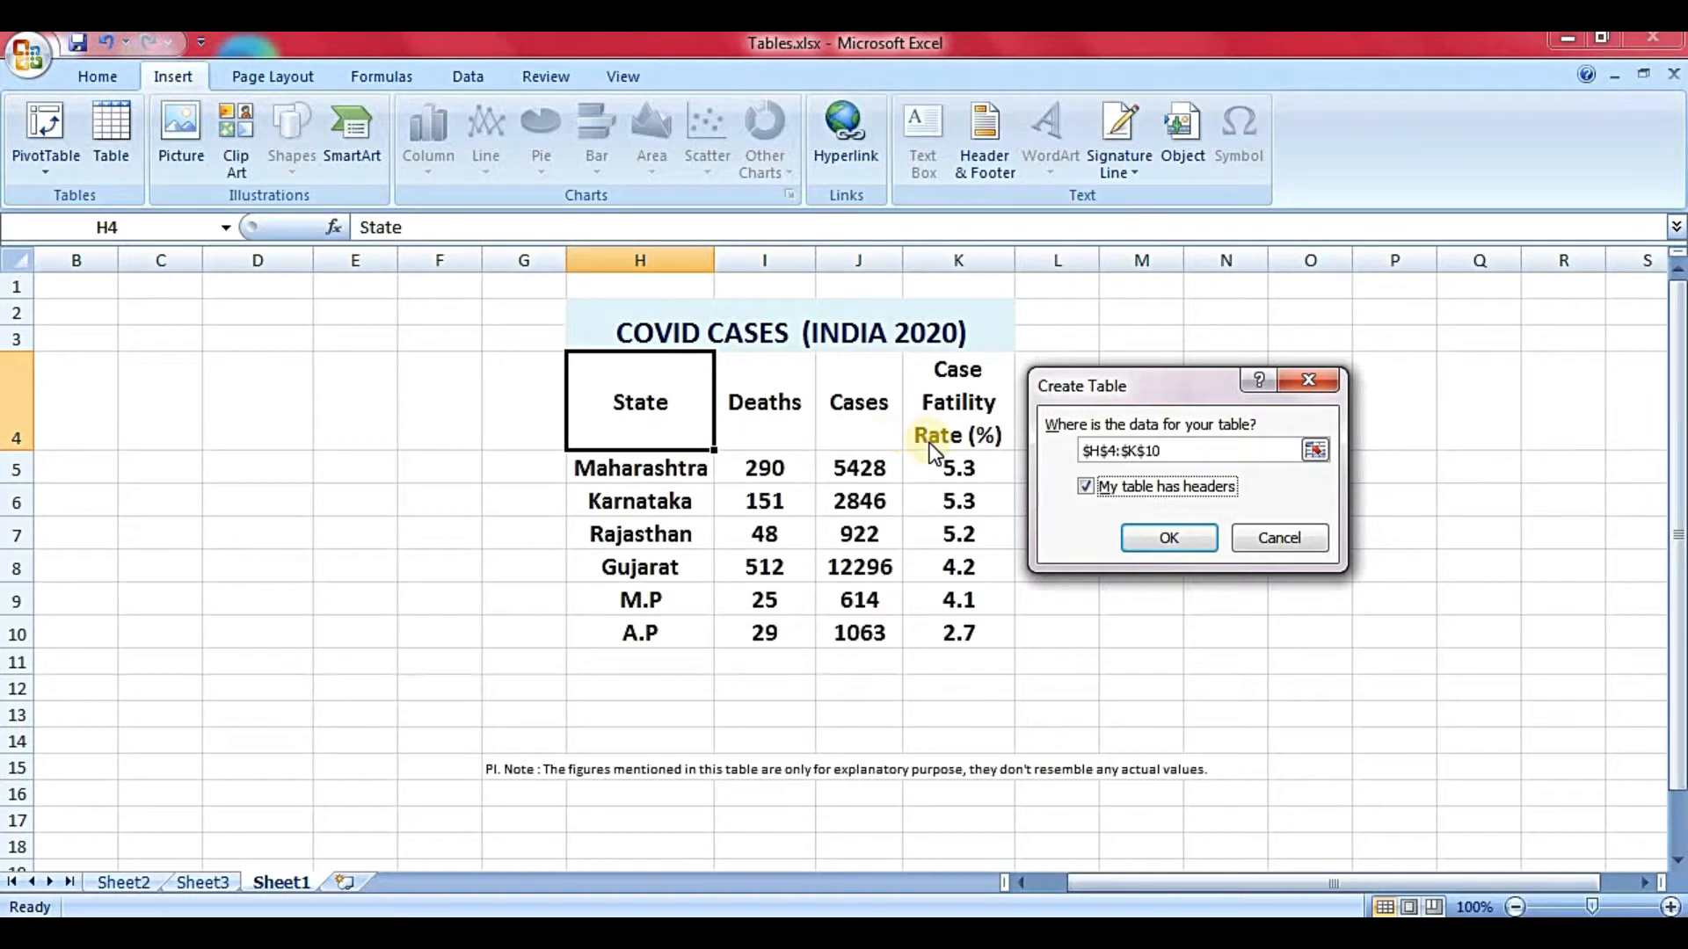
click(1139, 551)
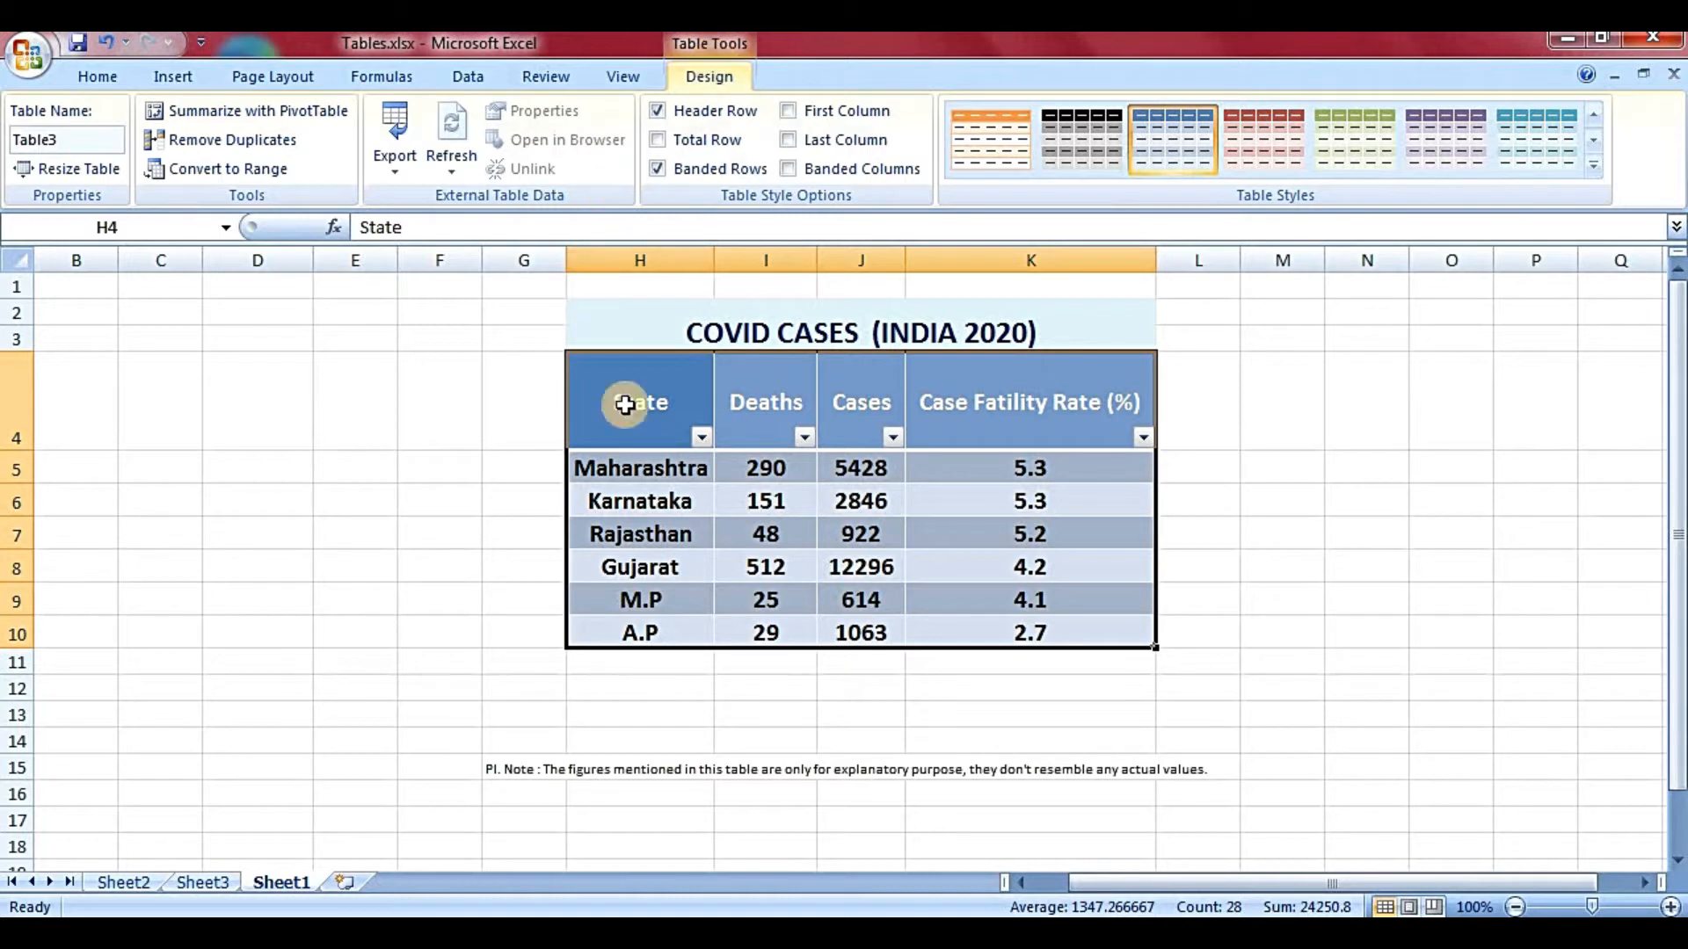
- Enter Hello in the Table Name box and commit it
click(649, 475)
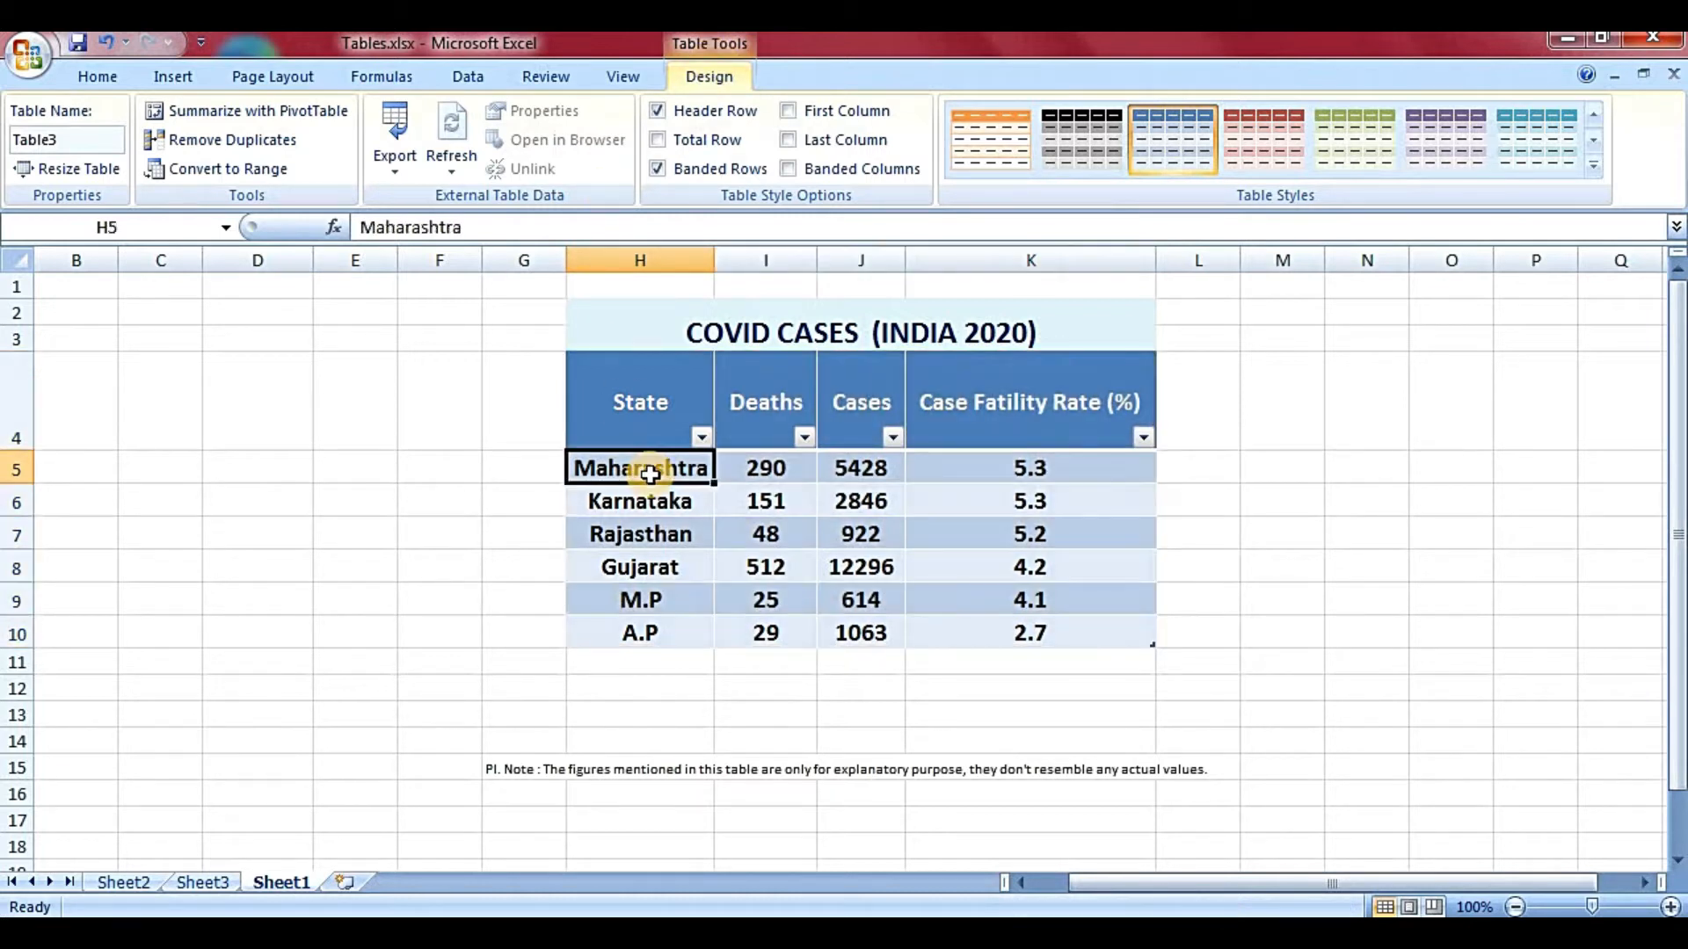
click(637, 394)
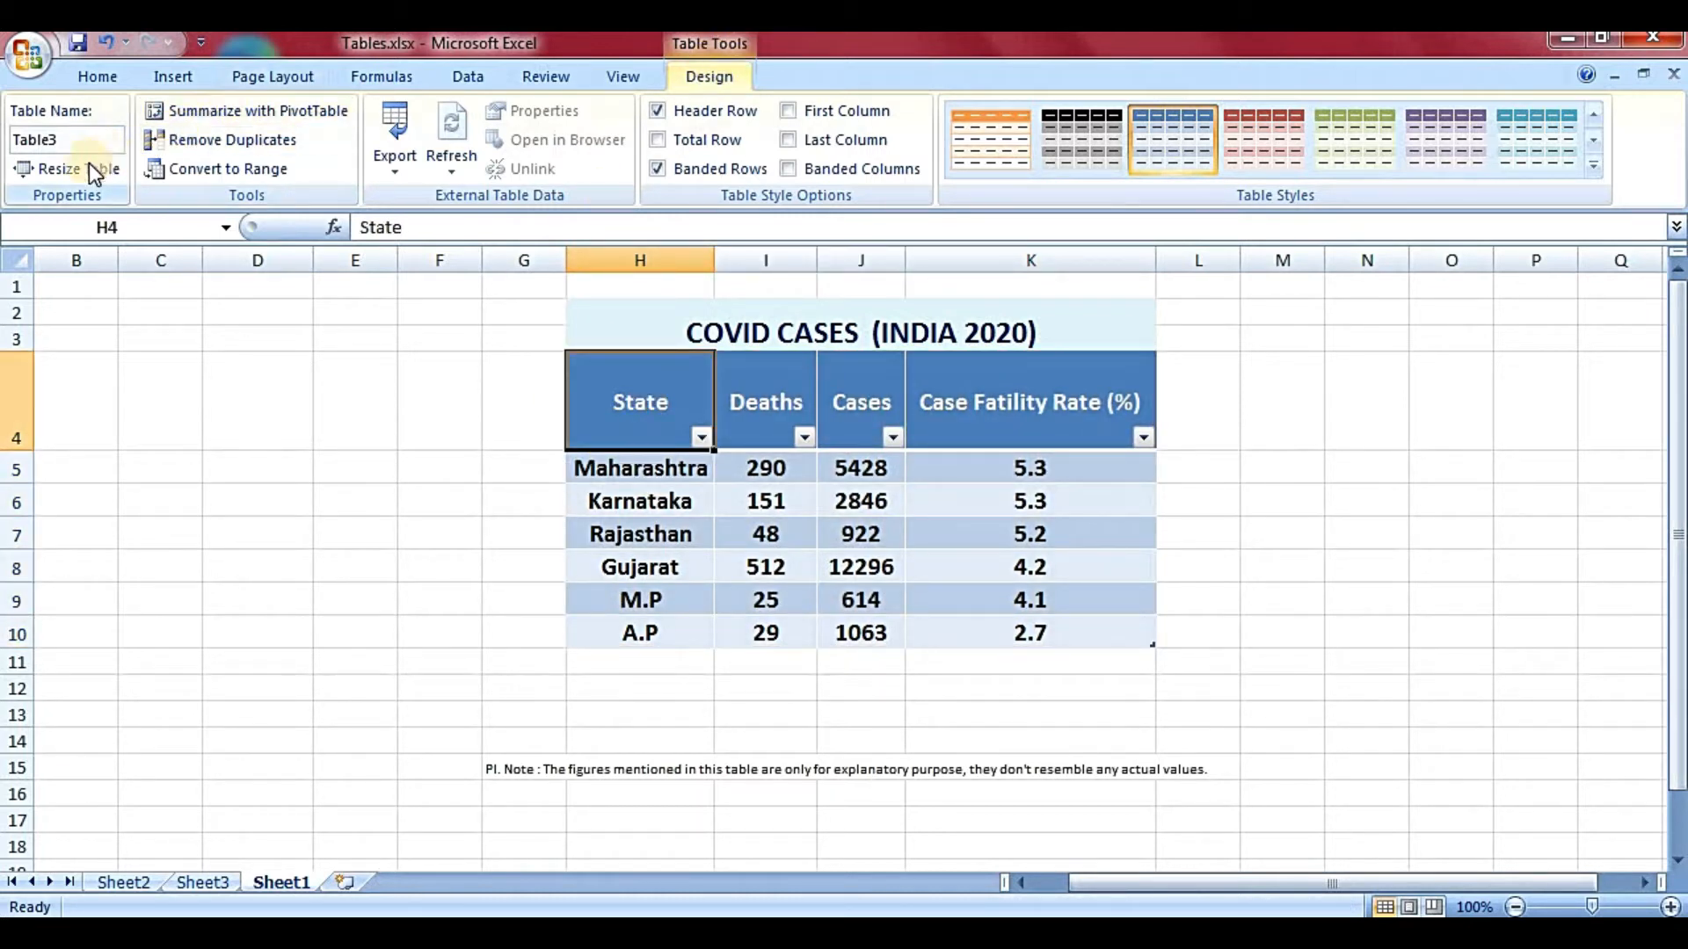
click(58, 139)
text(Hello)
click(339, 374)
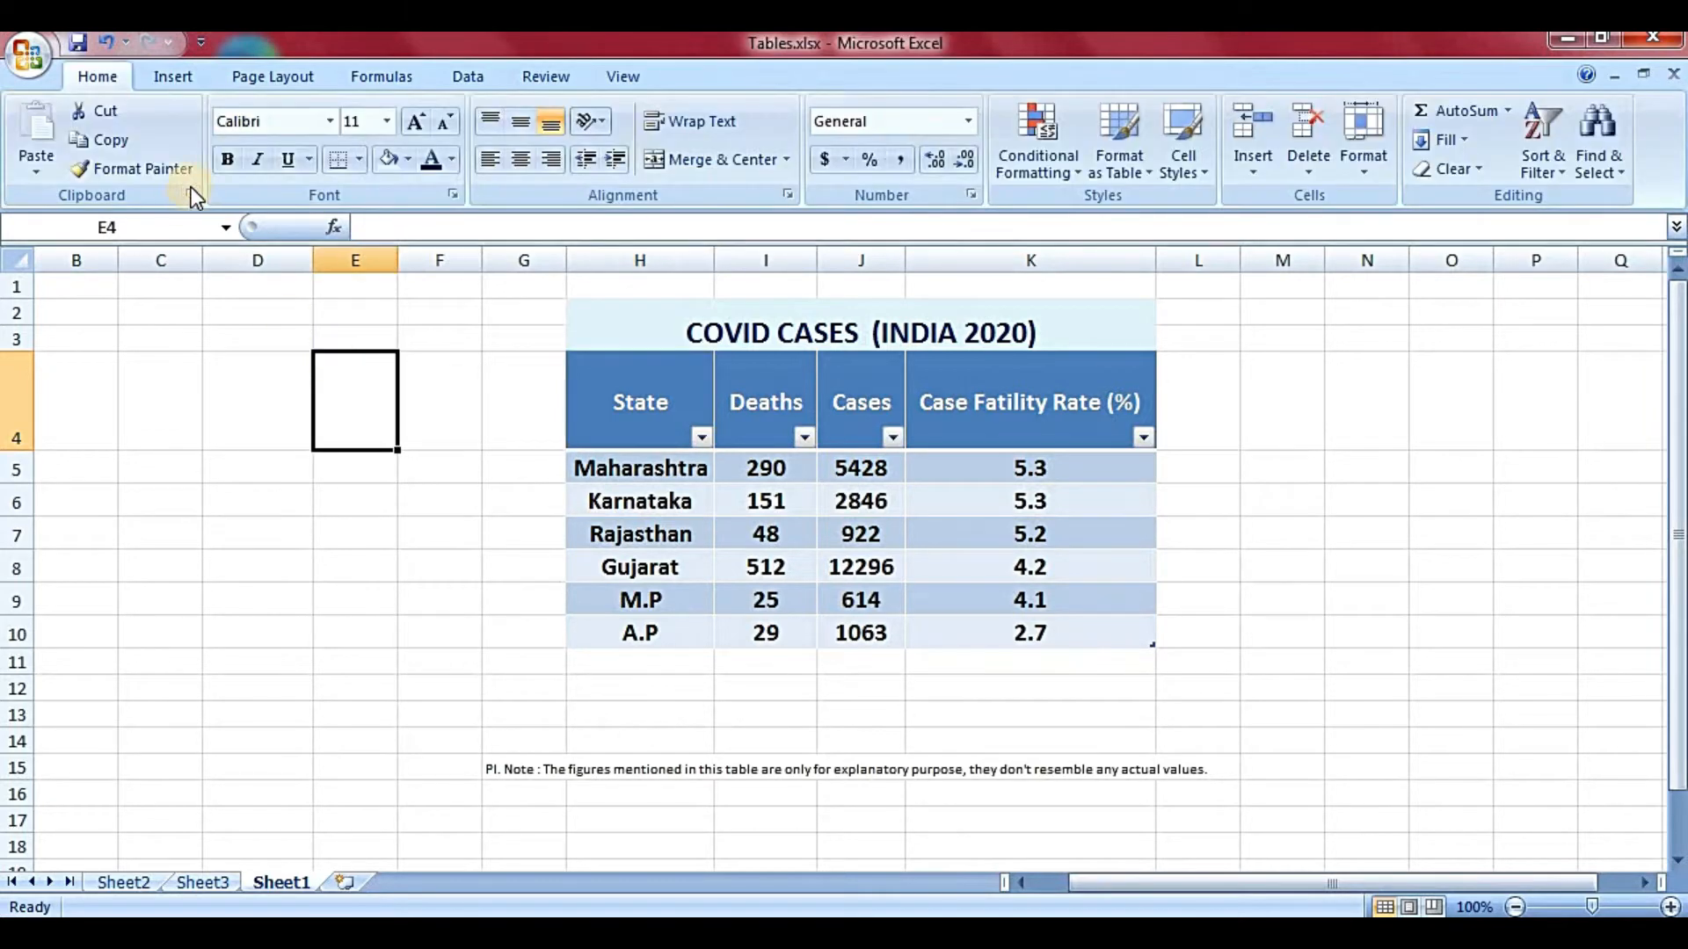
- Show the table design options and select cells in the Hello table, including the State column
click(784, 428)
click(710, 74)
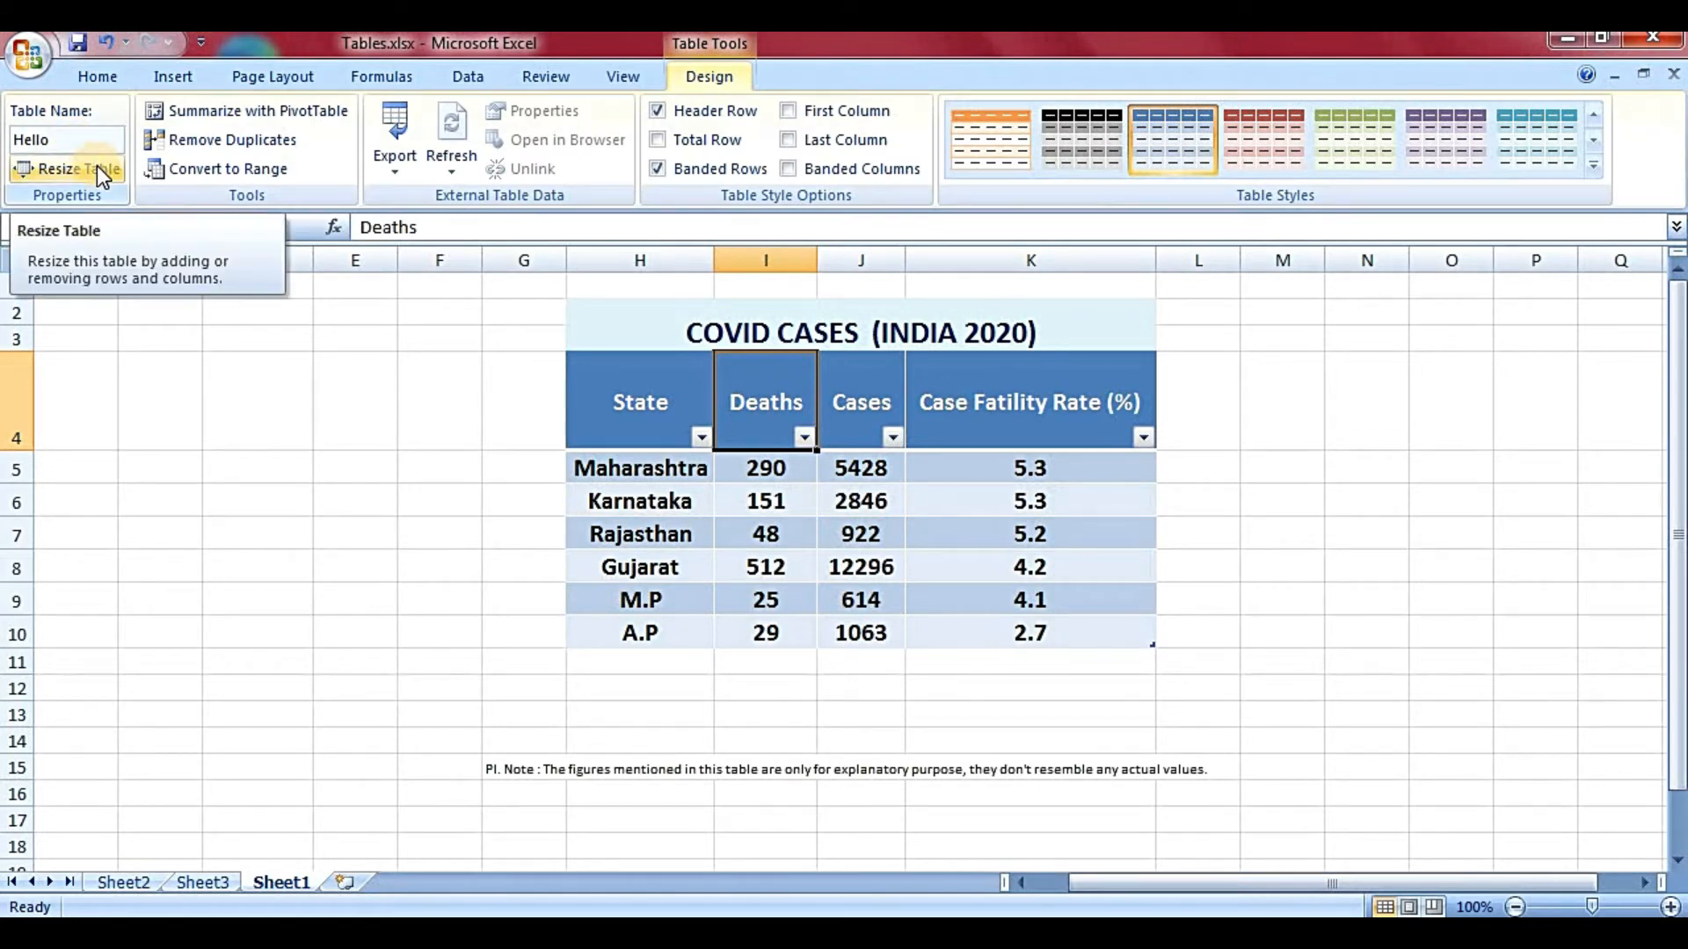
click(949, 596)
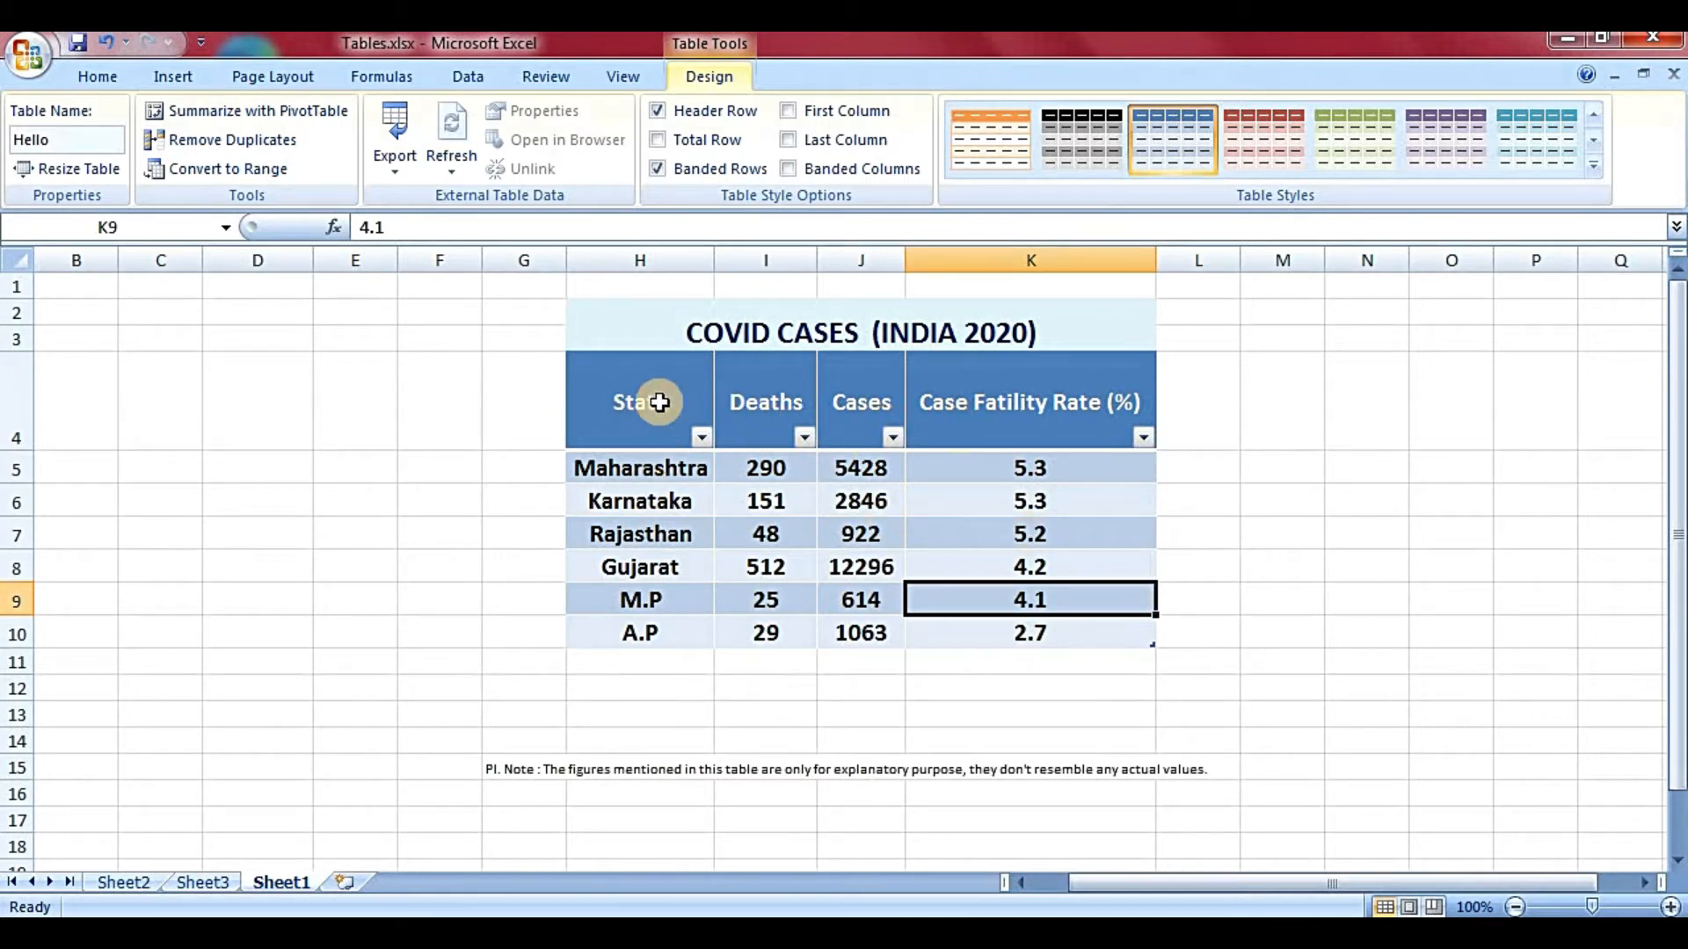
drag(659, 402, 654, 620)
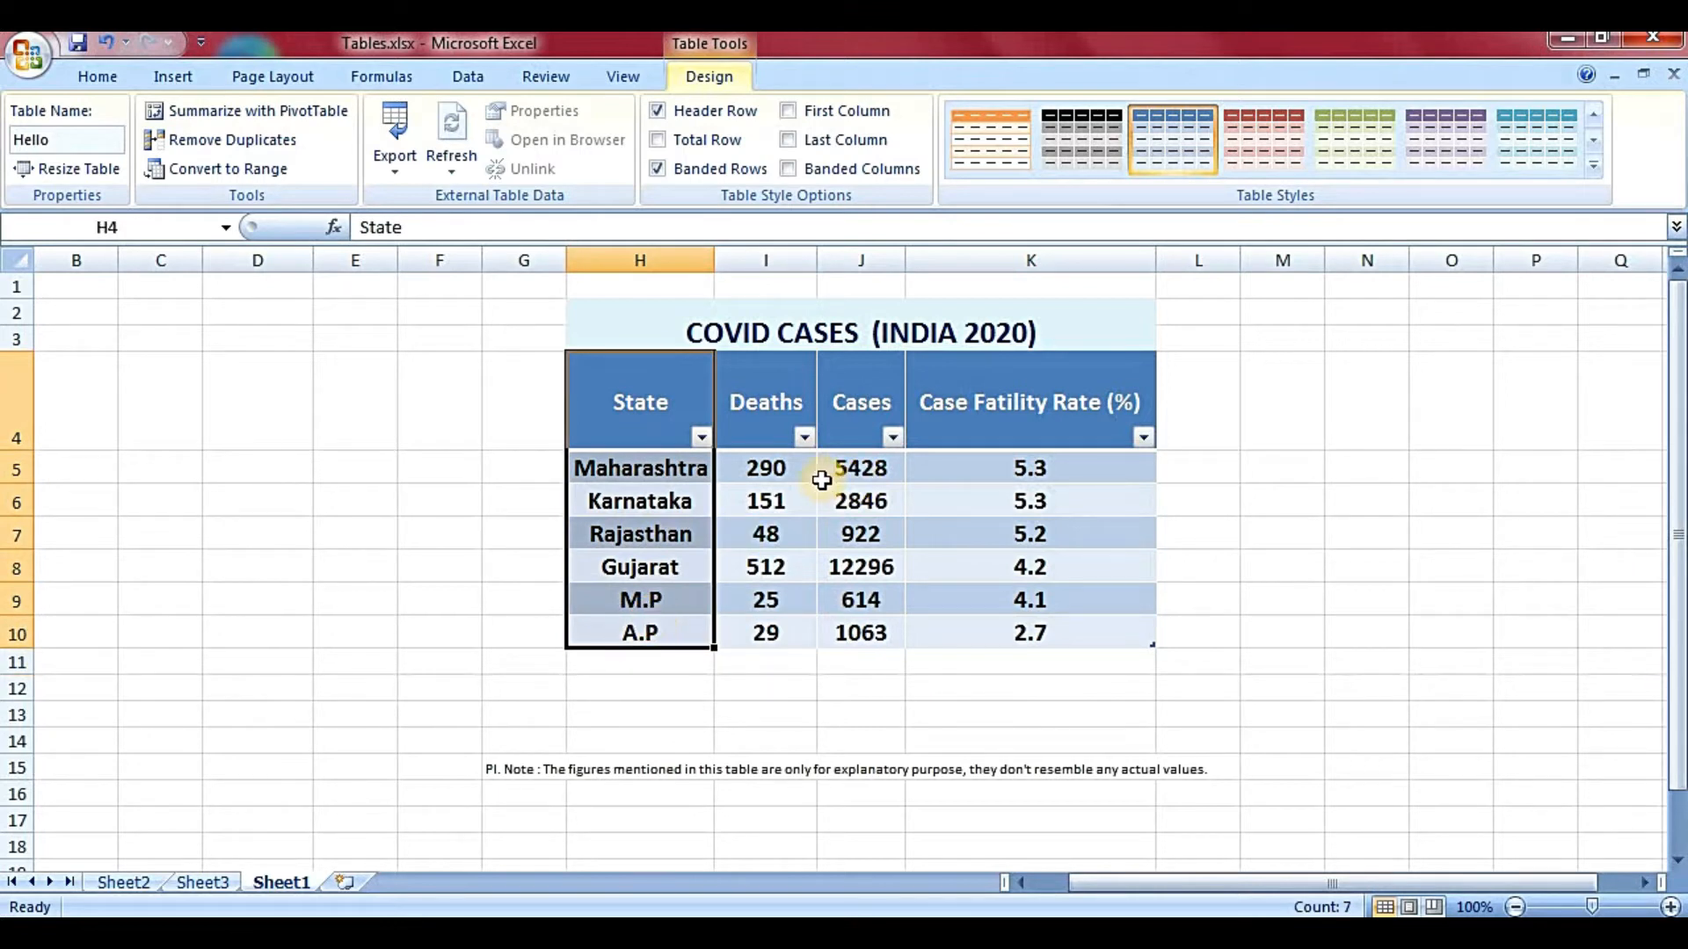
click(848, 469)
click(1039, 607)
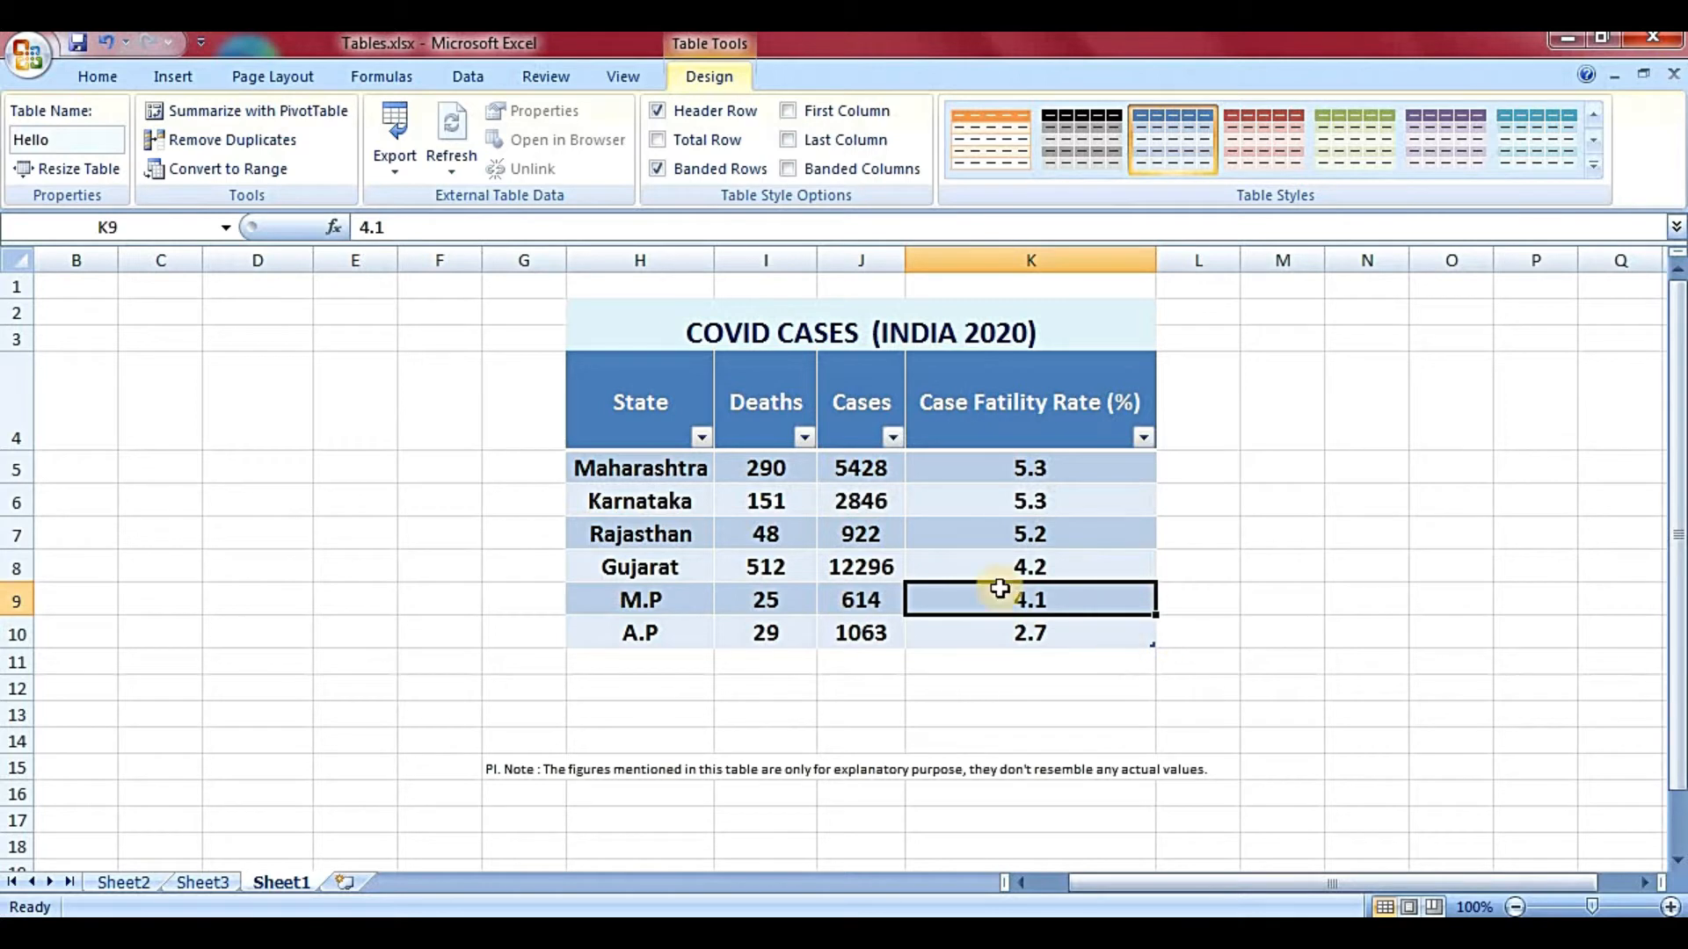
- Resize the Hello table to $H$4:$K$10 after briefly extending the range to row 13
click(28, 167)
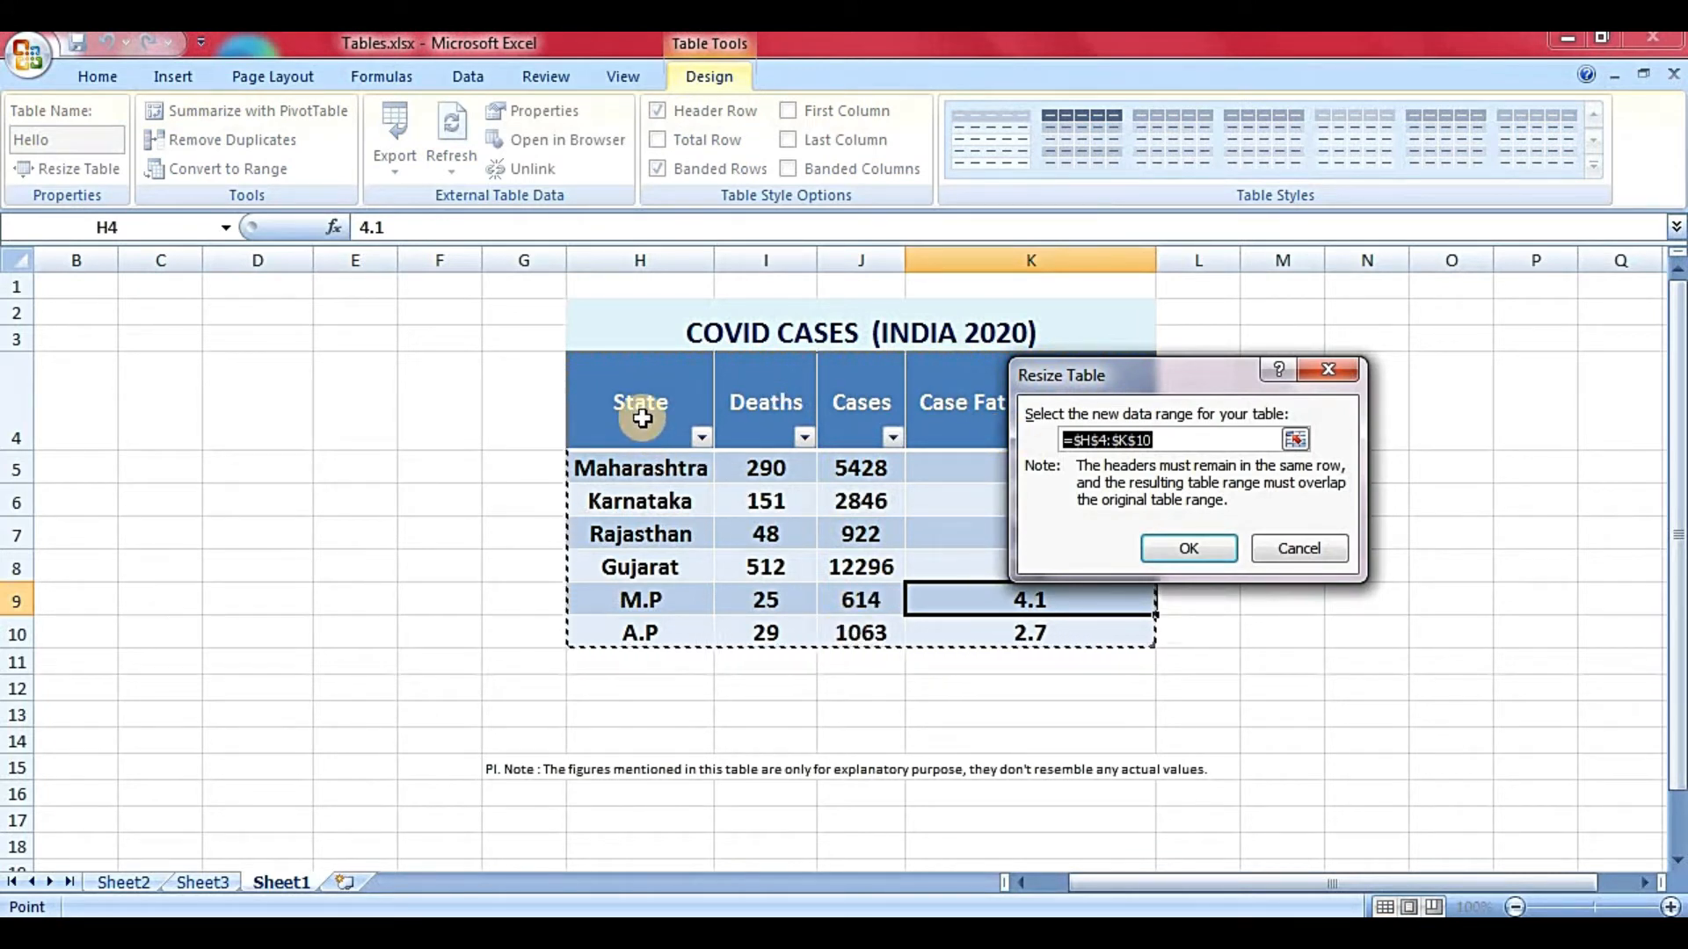
drag(642, 419, 939, 719)
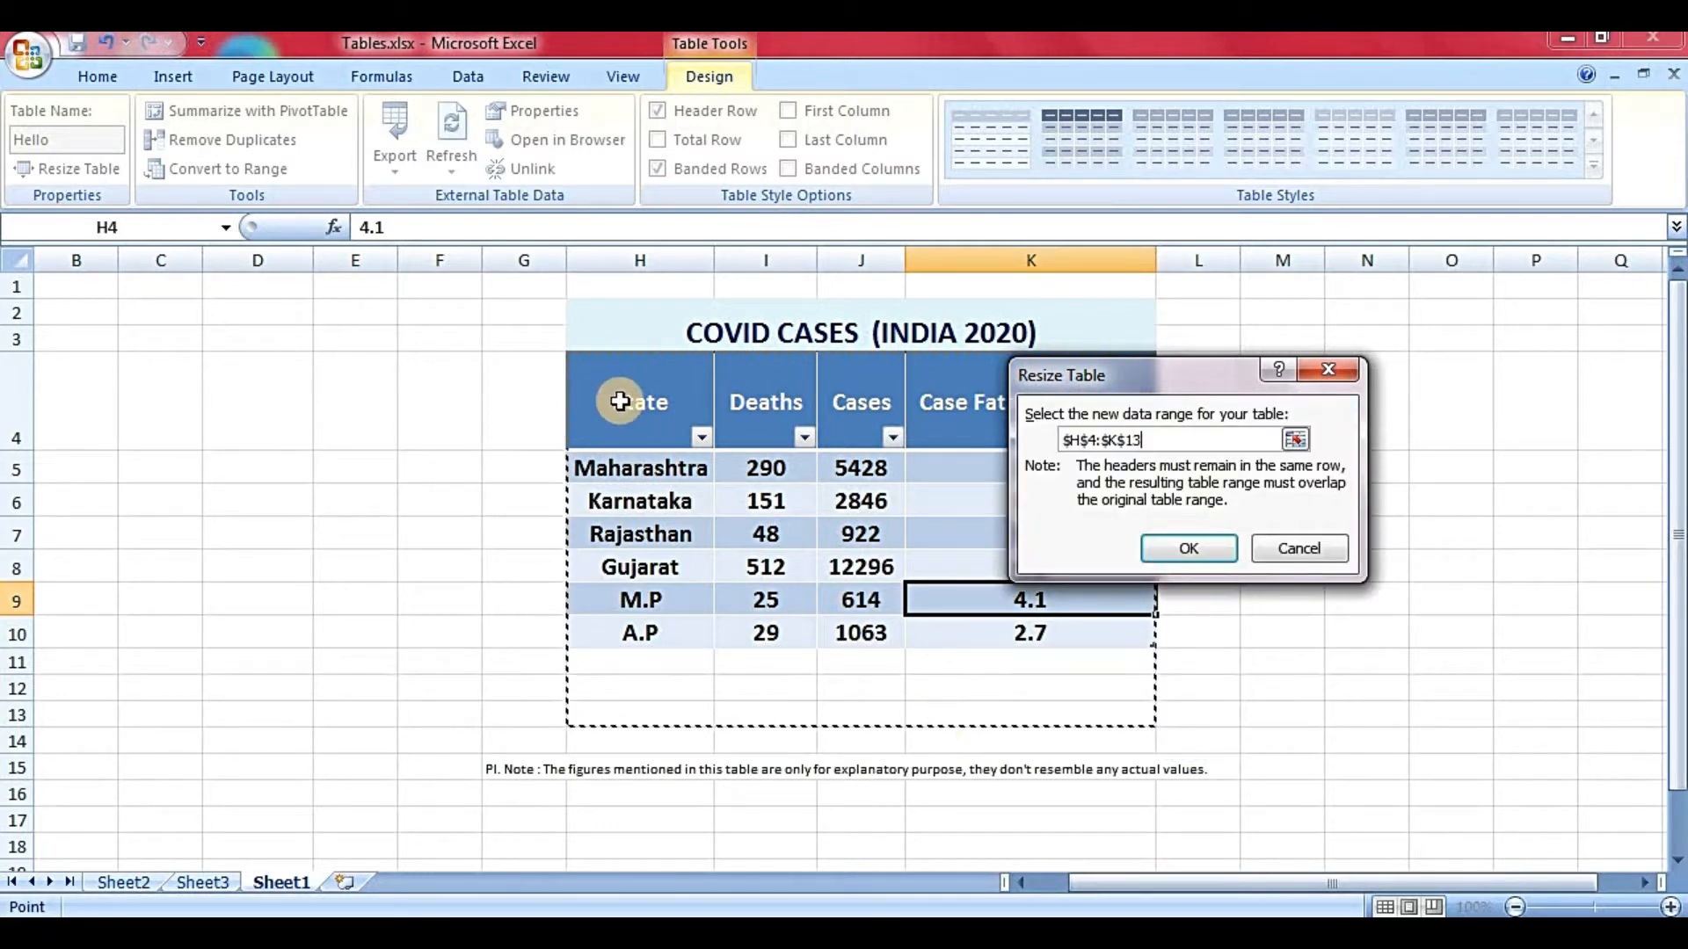
drag(620, 406, 1039, 621)
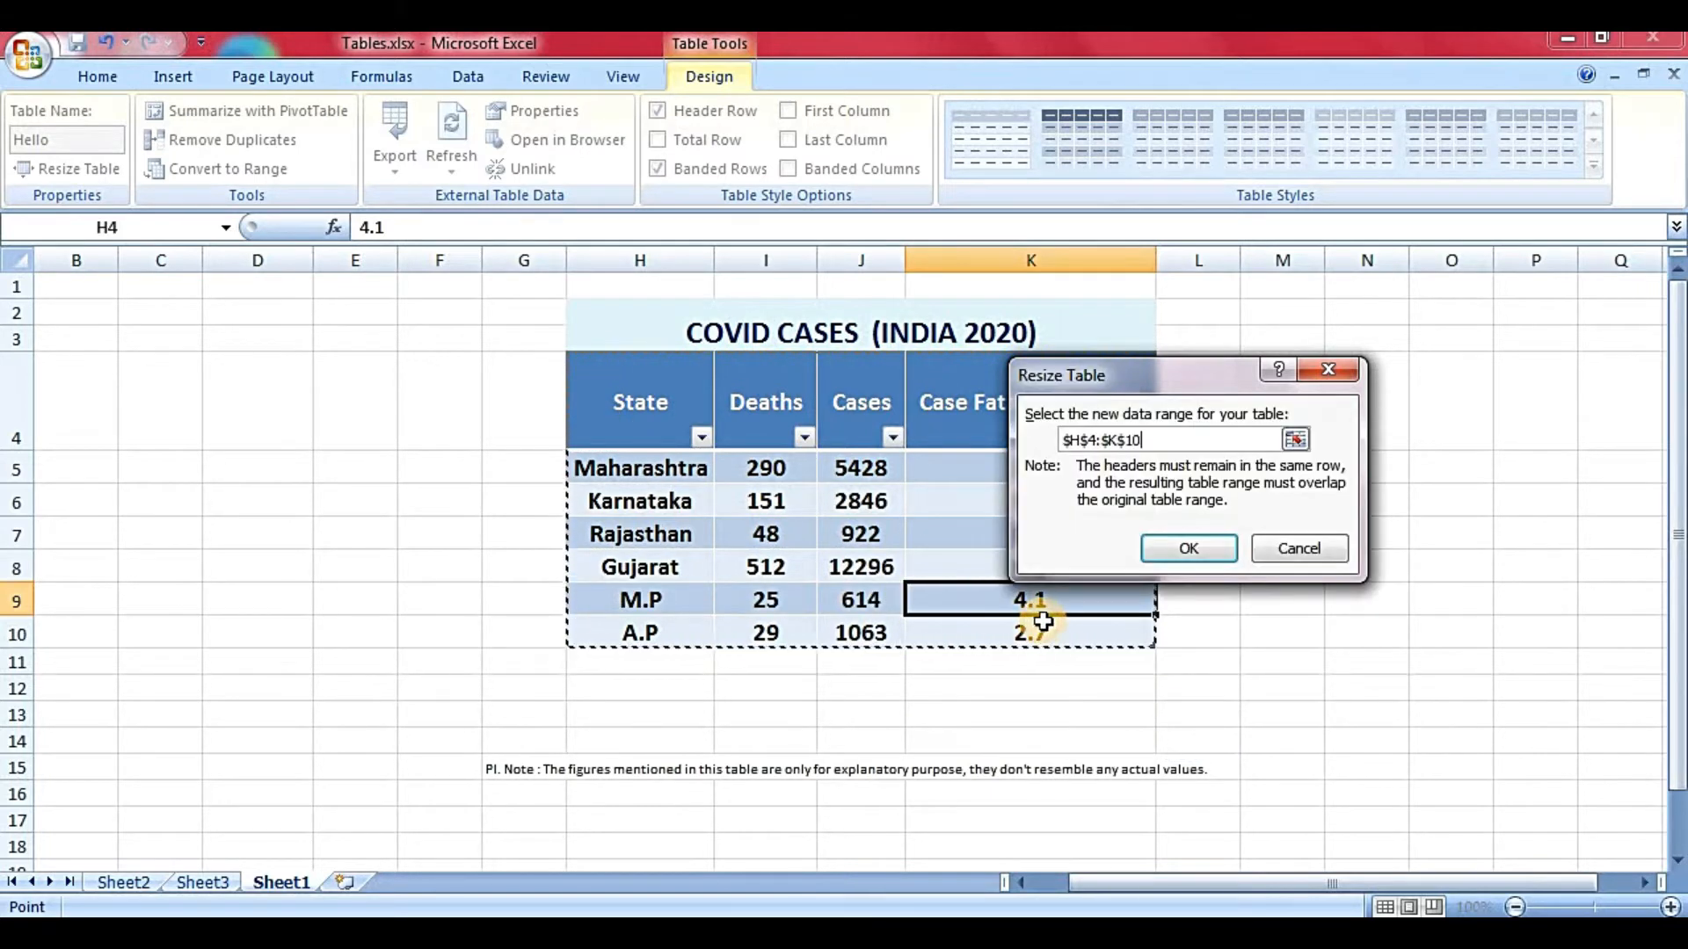
click(1174, 558)
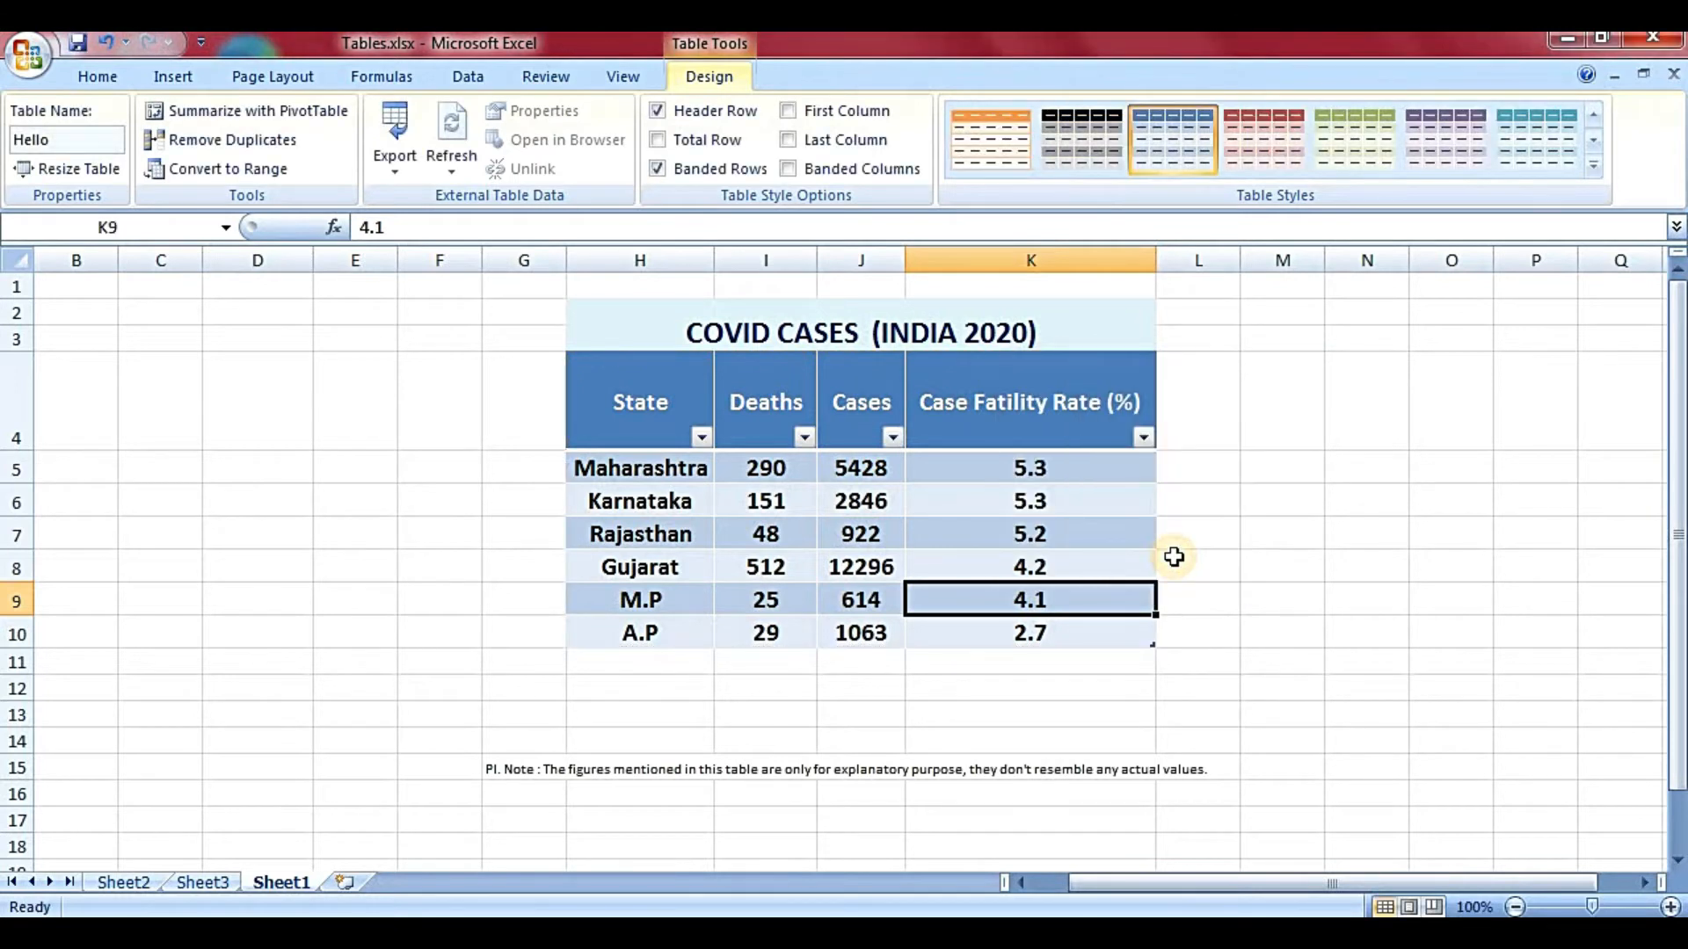
click(971, 532)
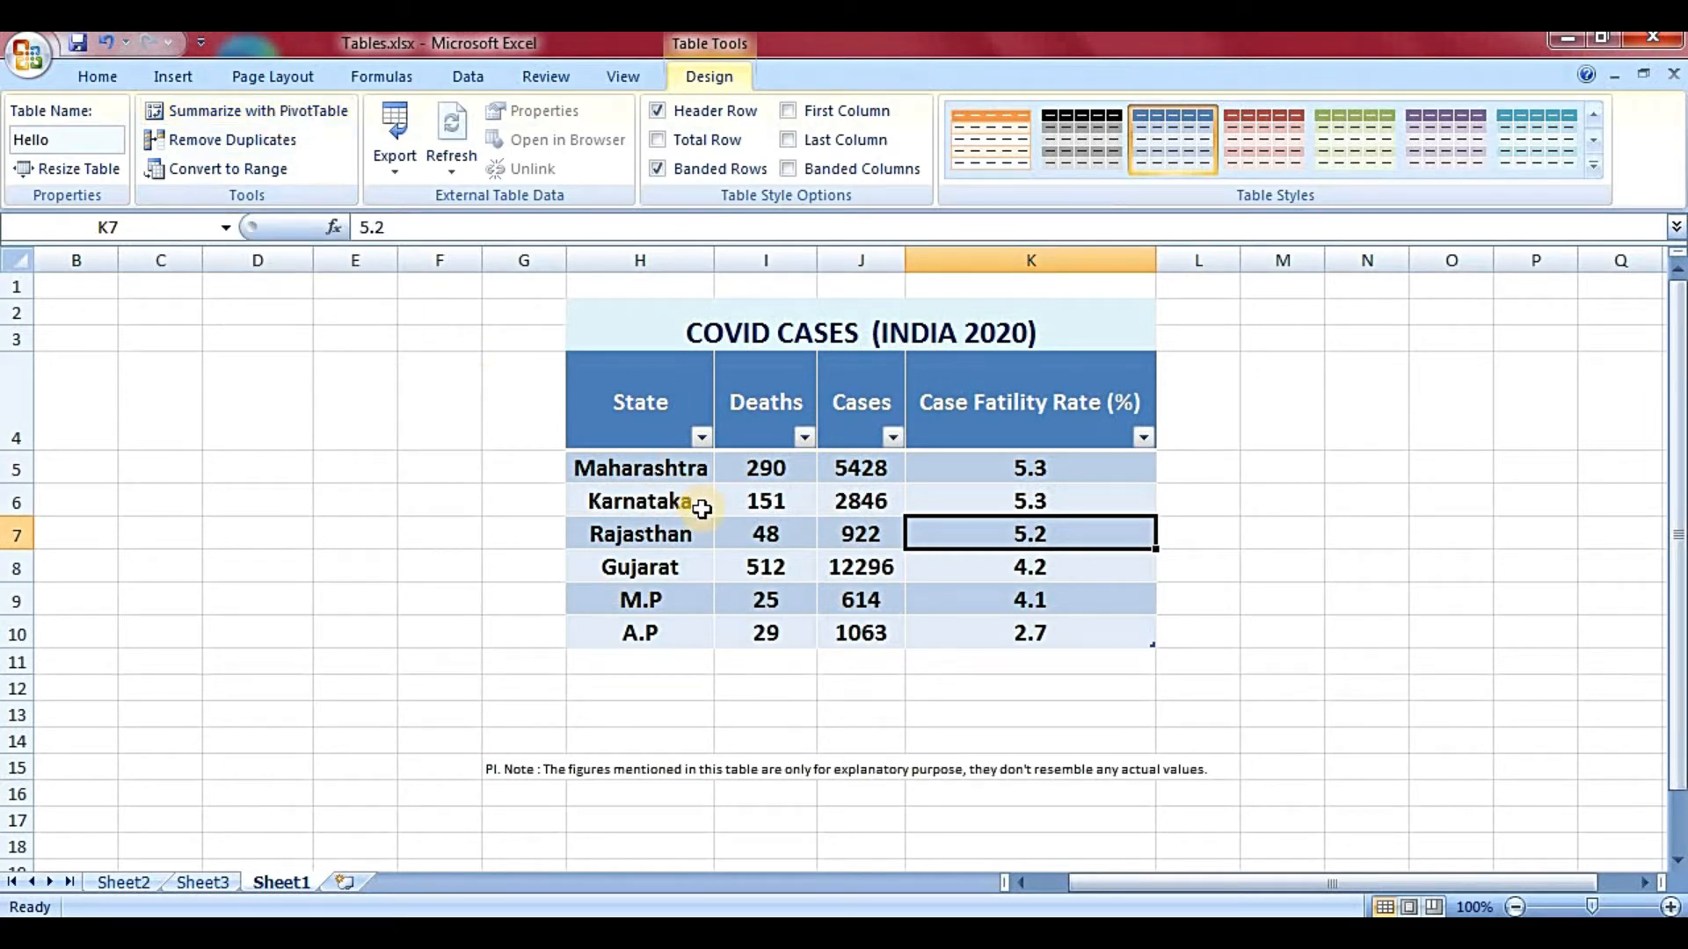
- Summarize the Hello table with a PivotTable placed on a New Worksheet
click(294, 113)
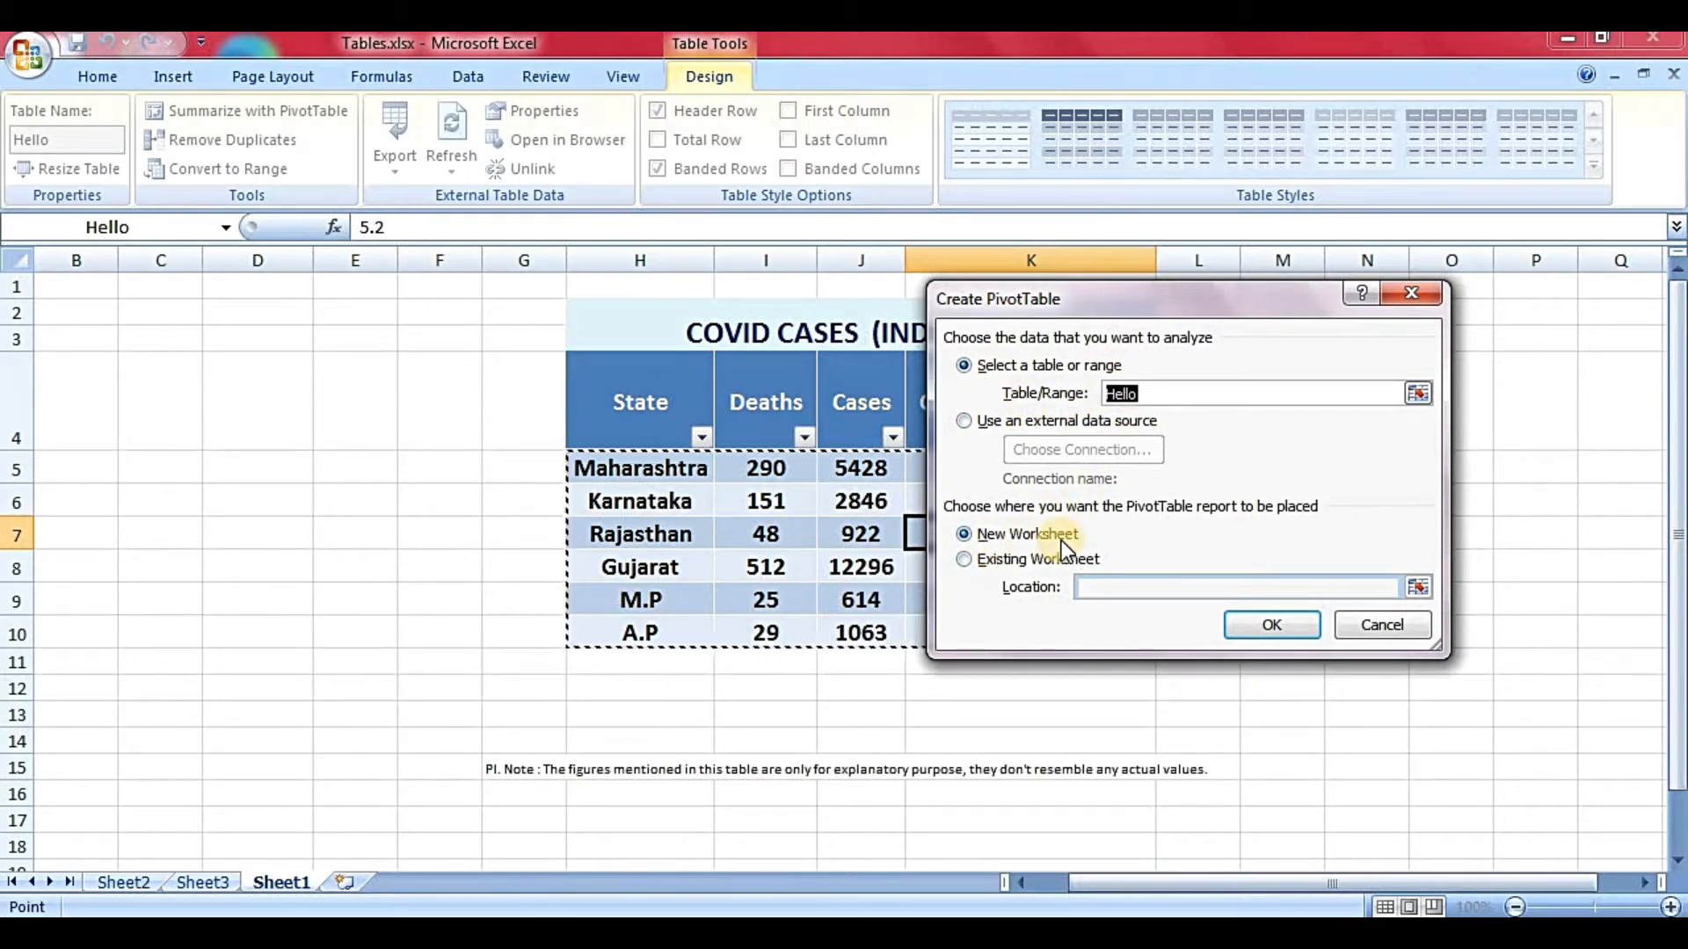
click(1011, 560)
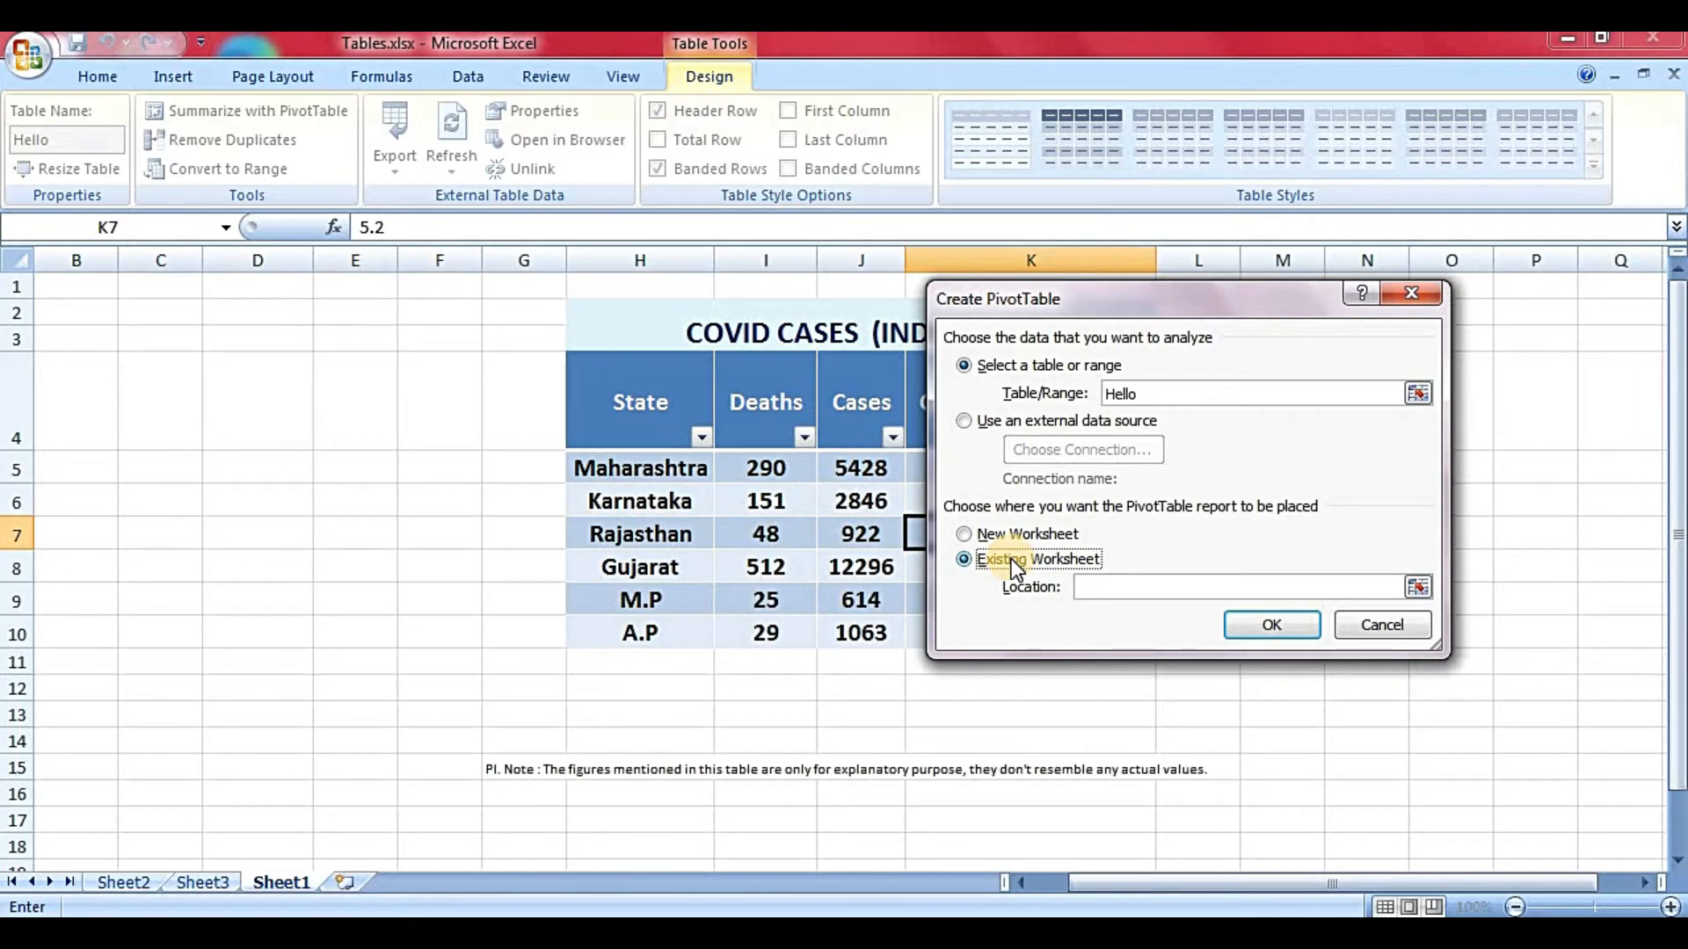
click(998, 538)
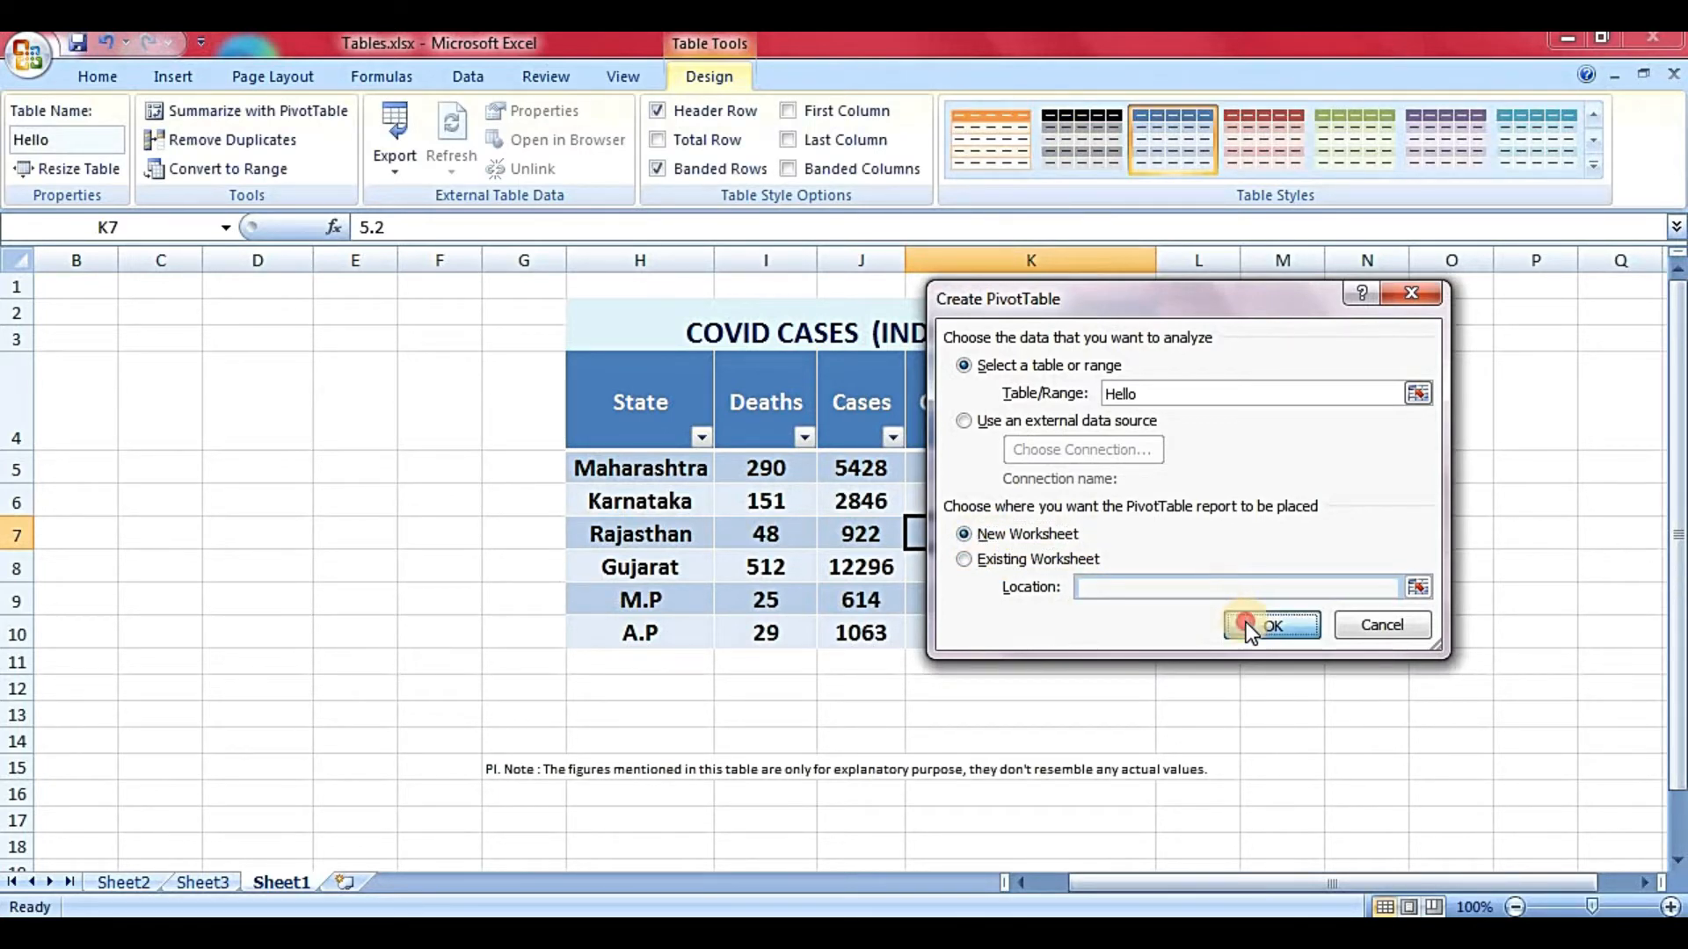
click(1279, 625)
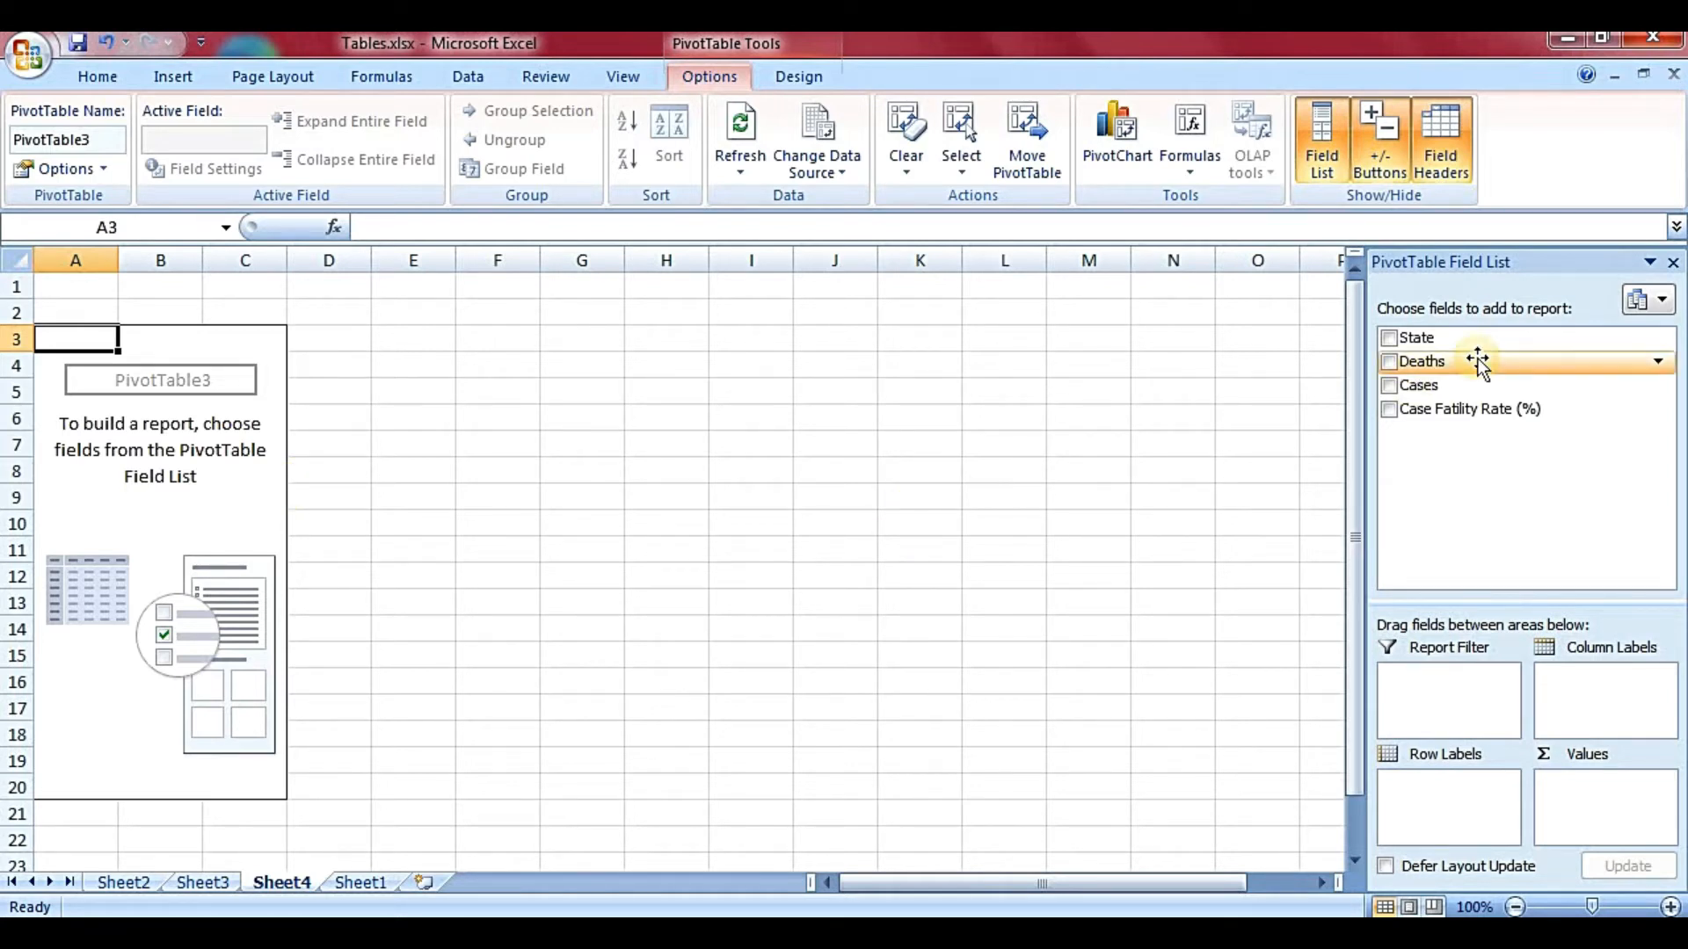
- Add State, Deaths, Cases and Case Fatility Rate (%) fields to the pivot table
click(1388, 338)
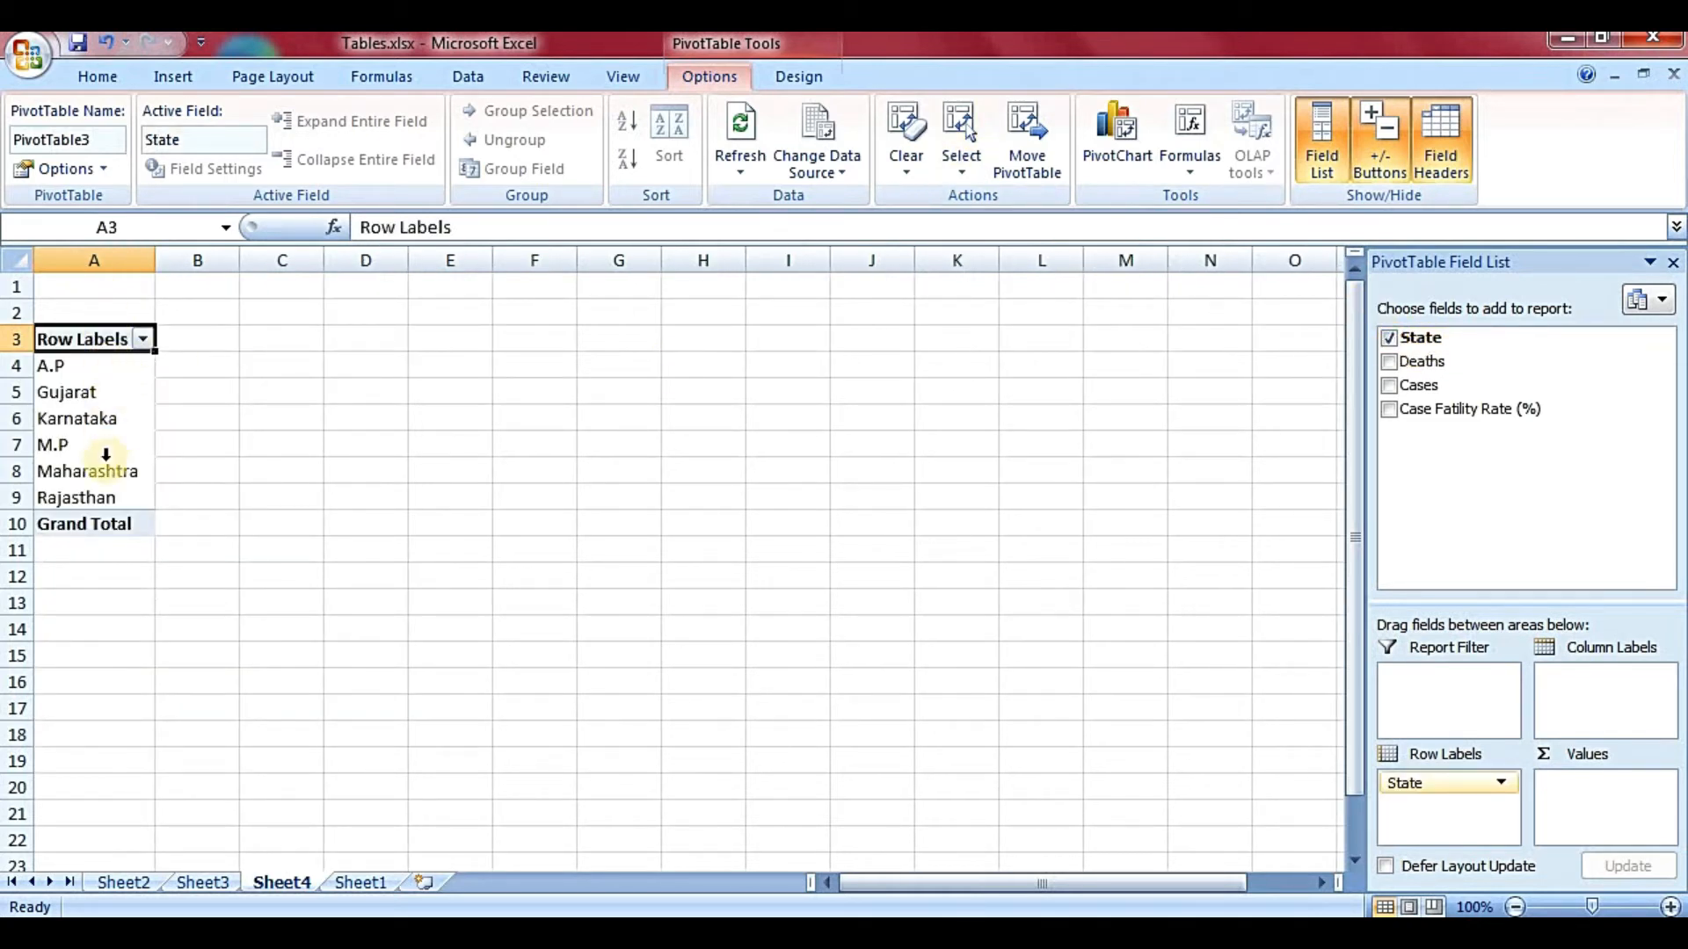
click(1389, 362)
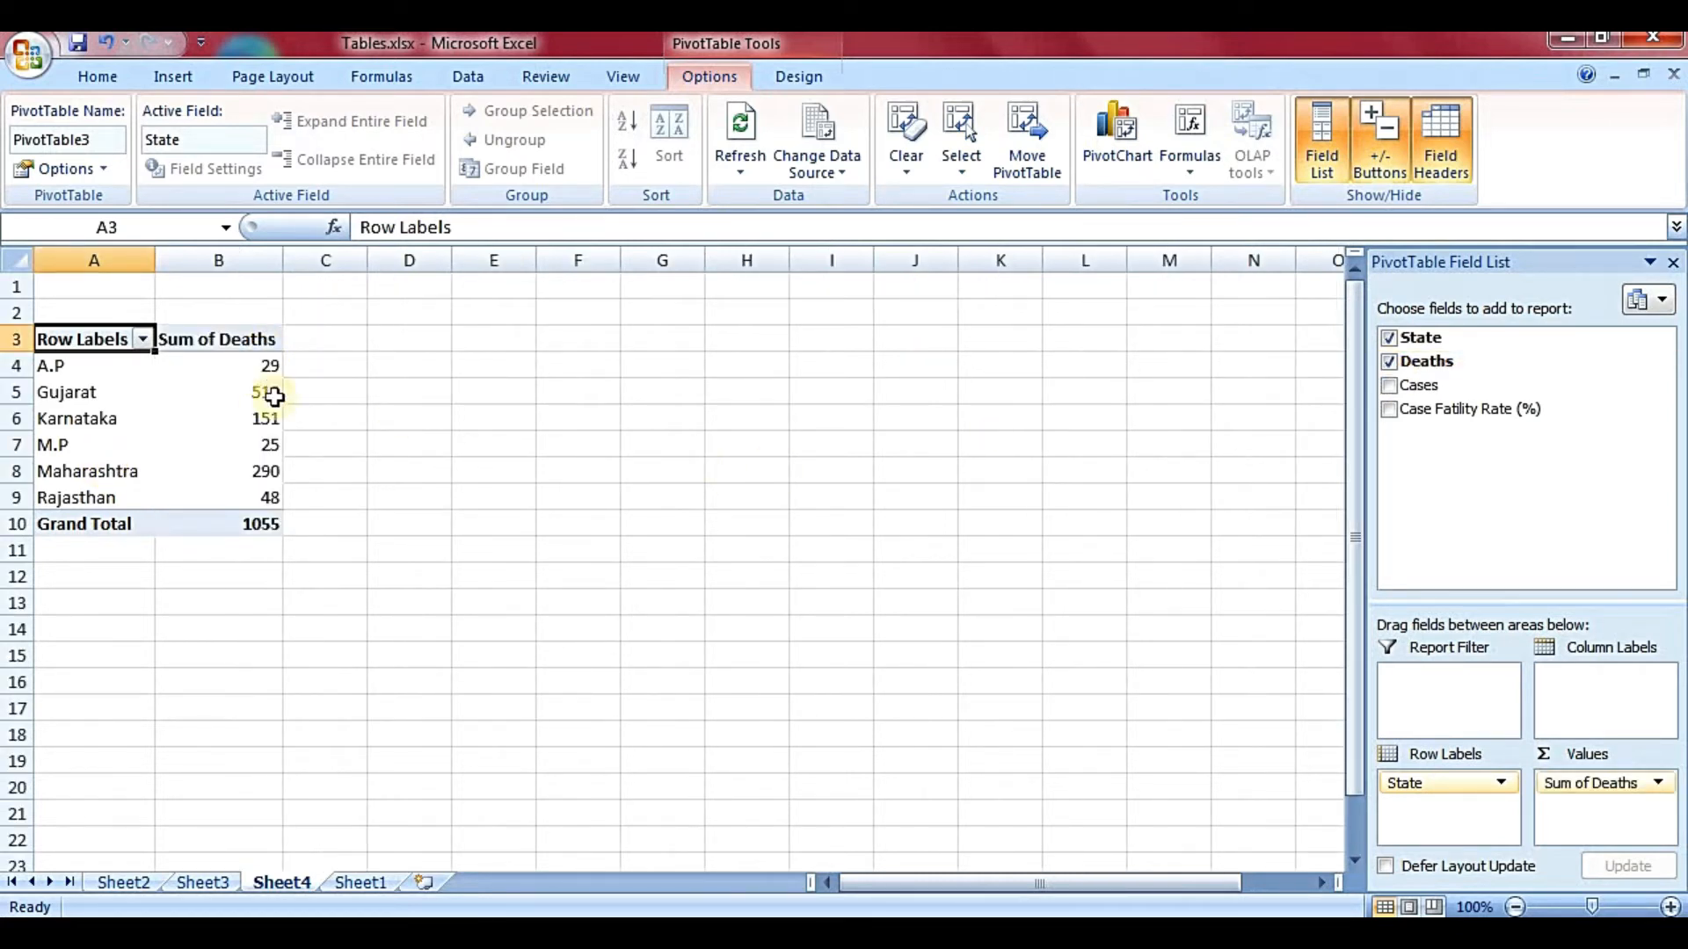
click(1388, 385)
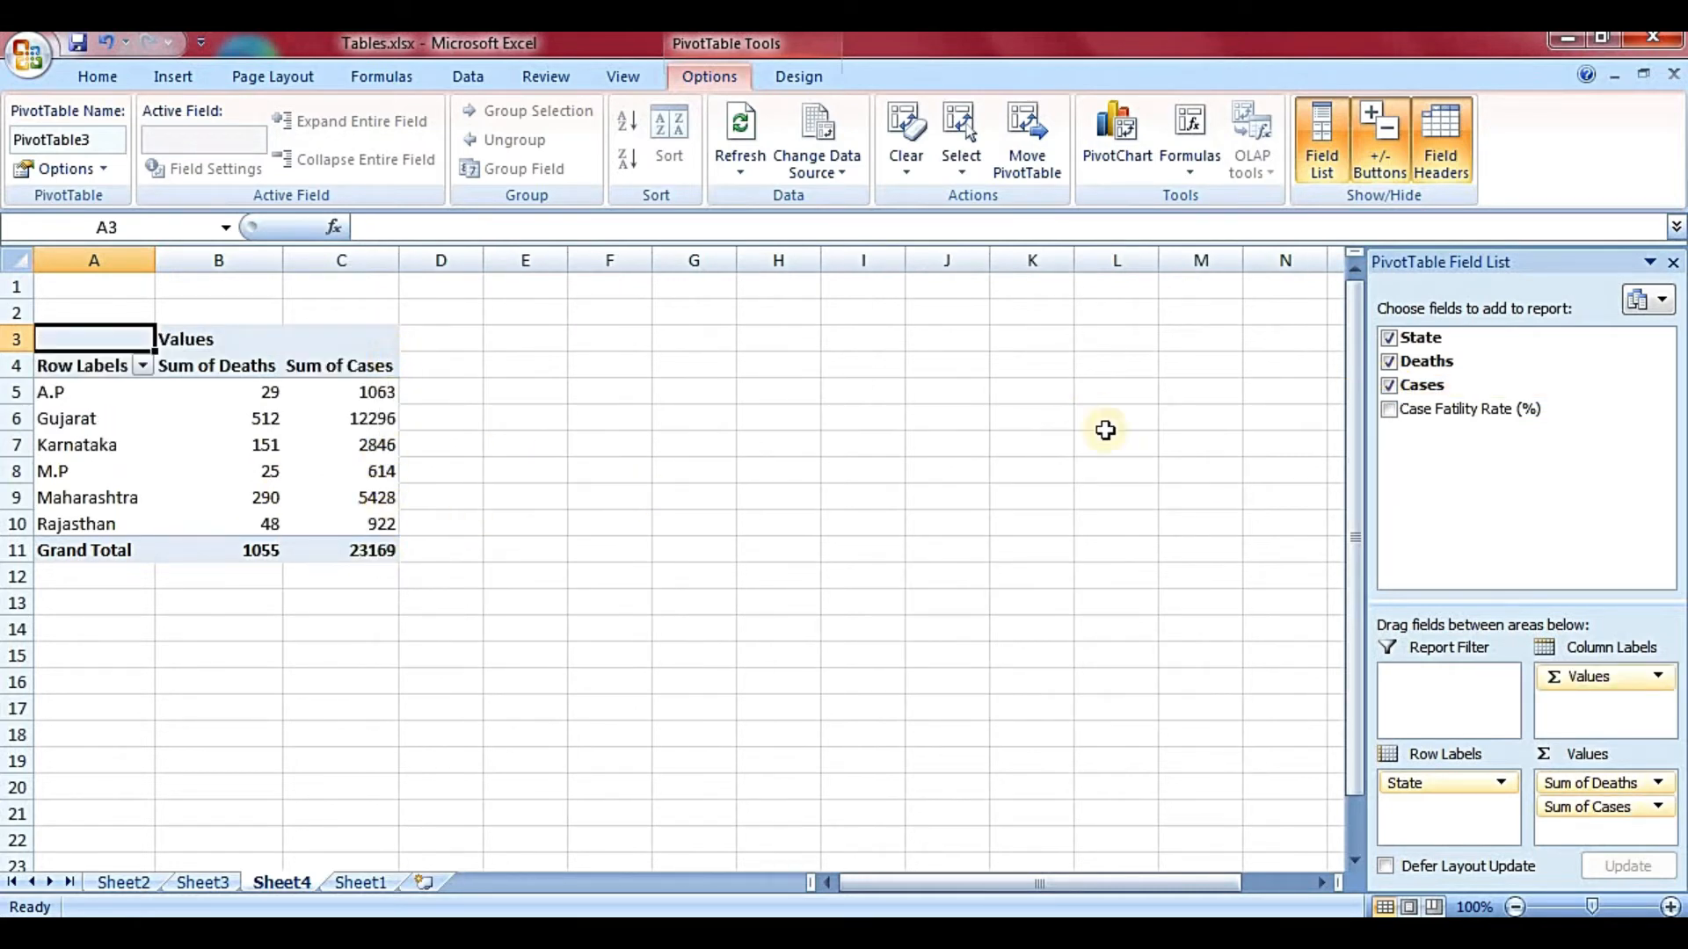
click(1389, 410)
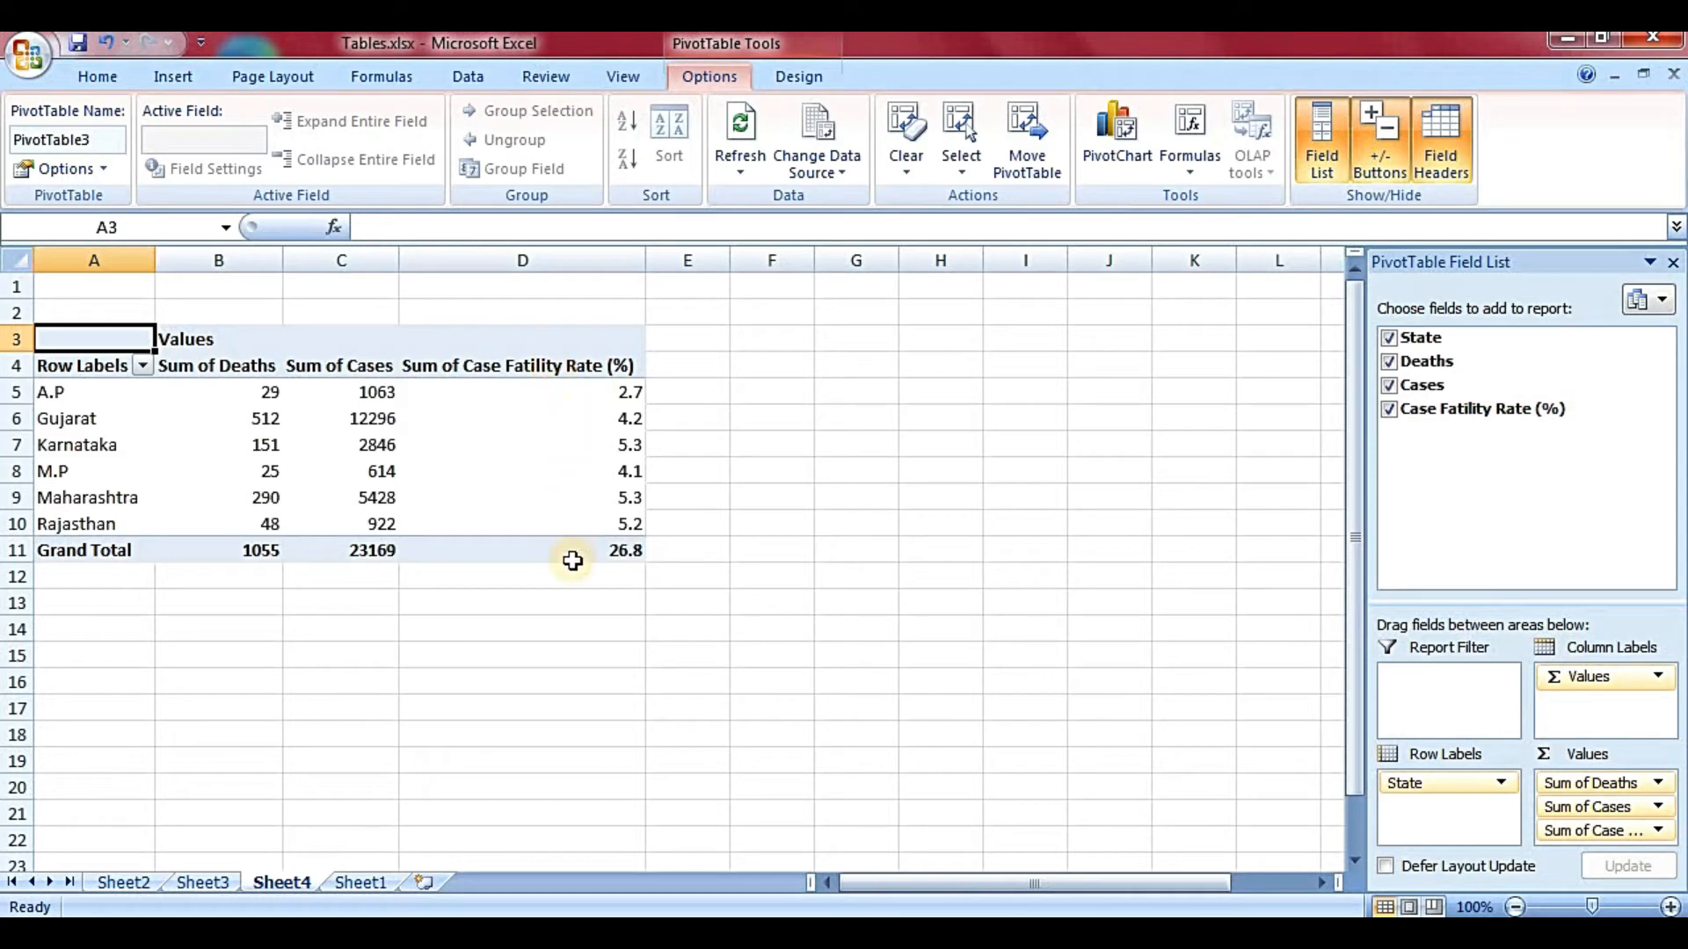
- Keep State as row labels, nest Deaths beneath it, and close the Field List
mouse_move(572, 561)
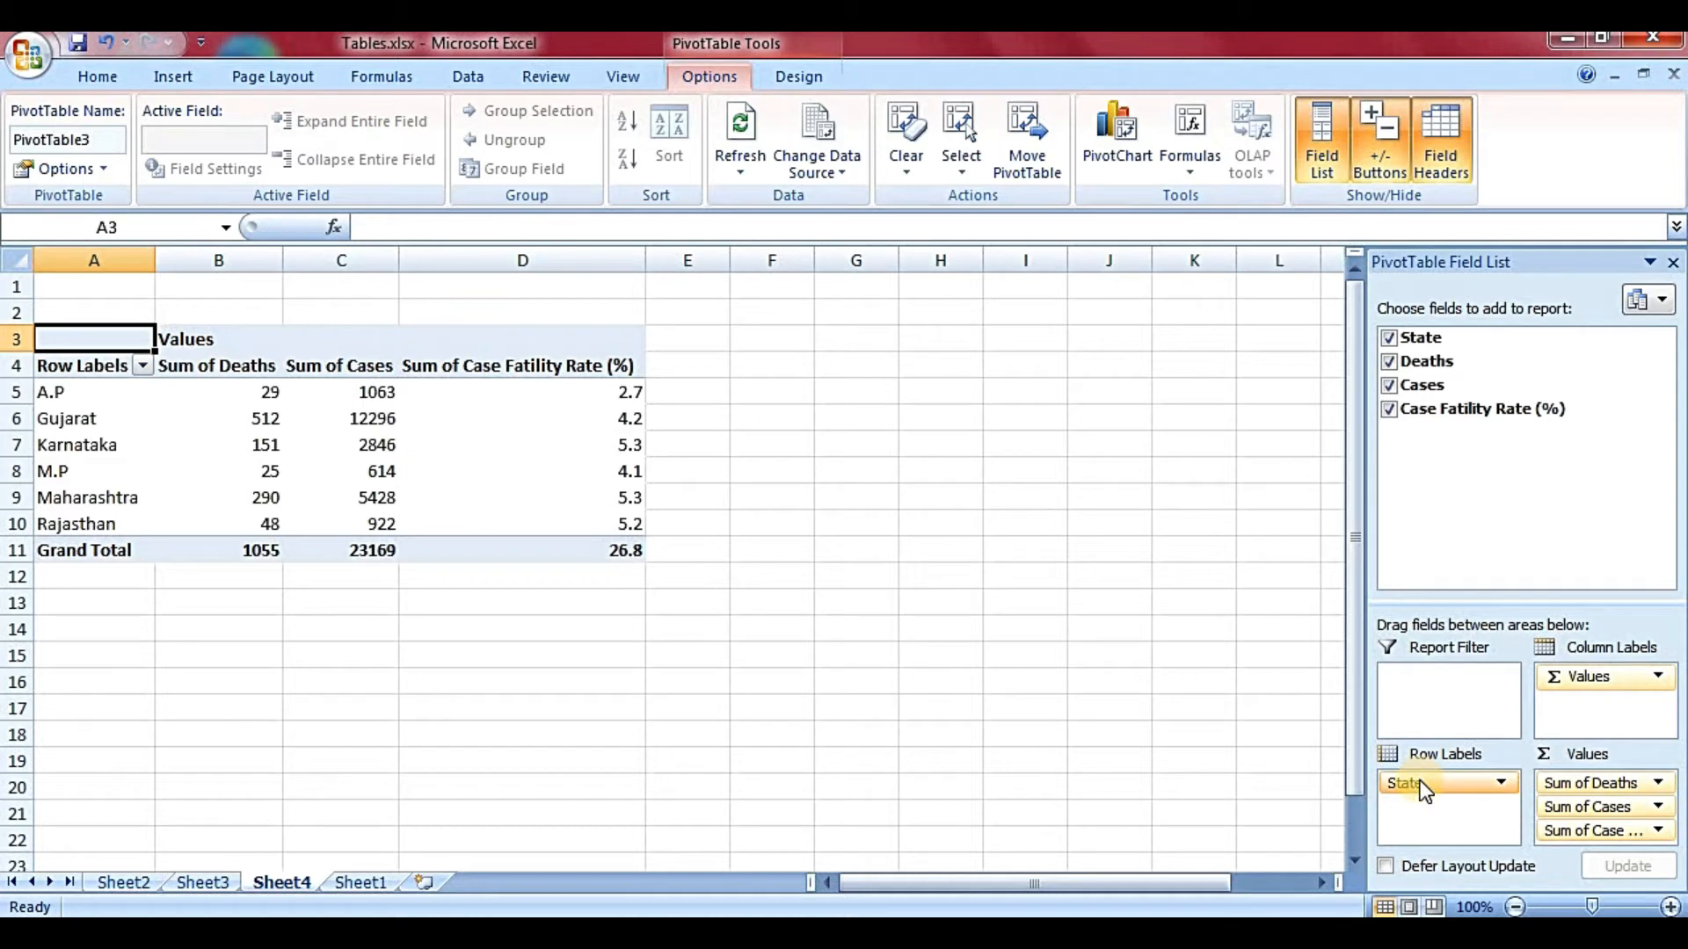
drag(1443, 782, 1583, 703)
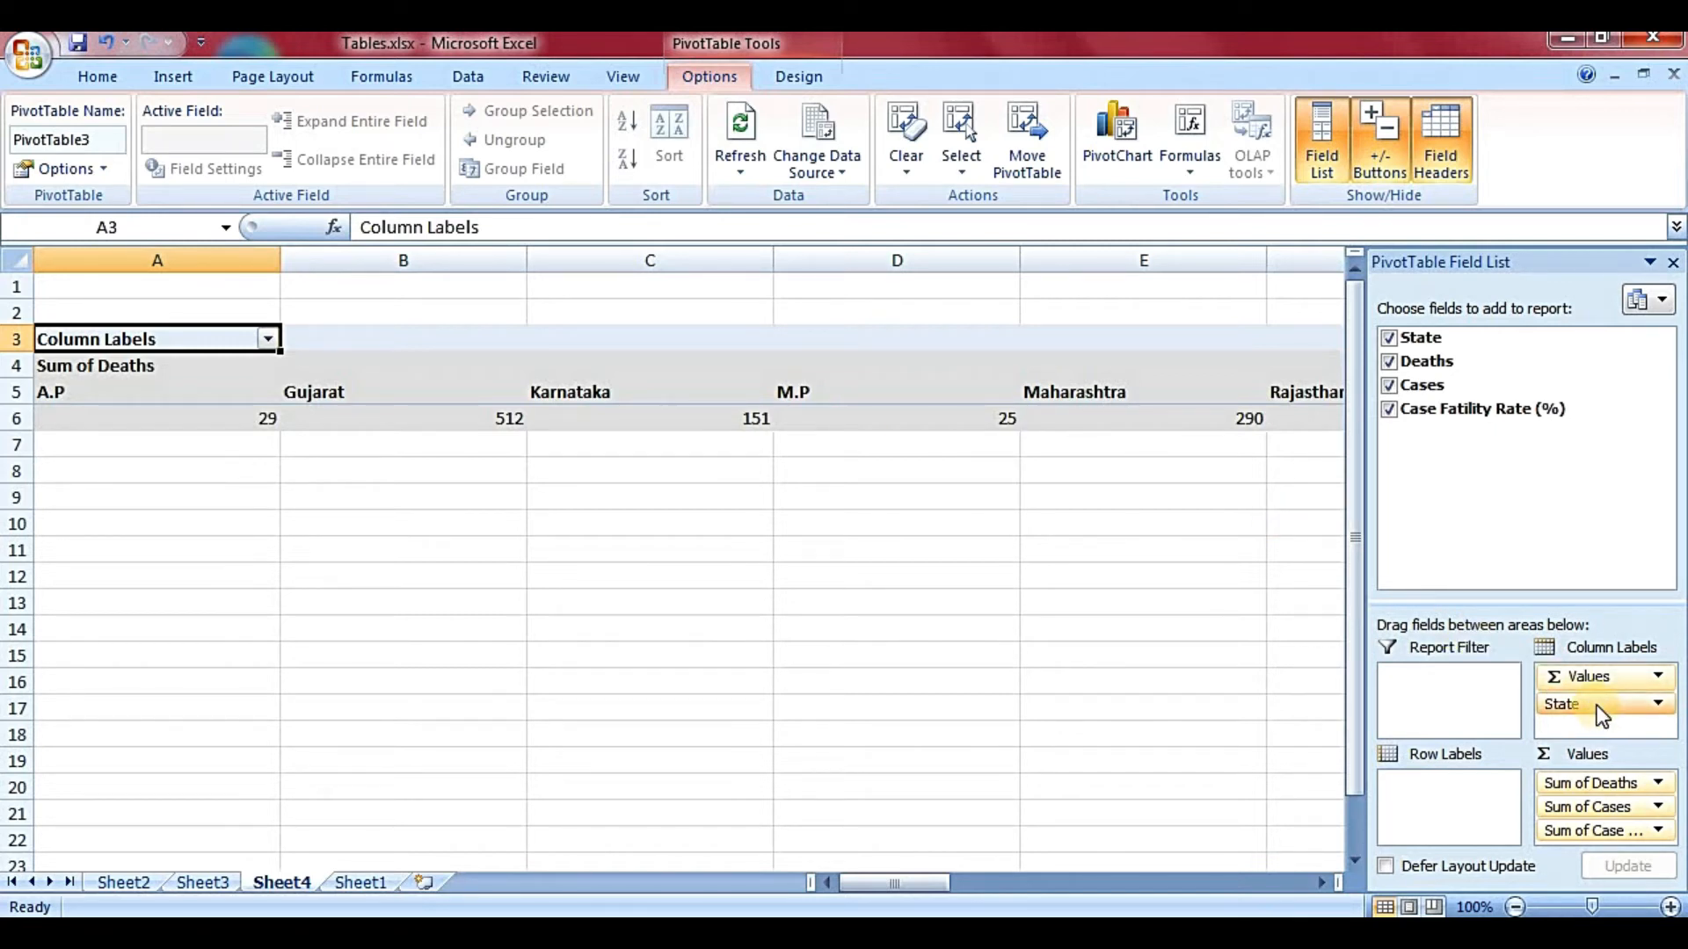
drag(1597, 703, 1463, 785)
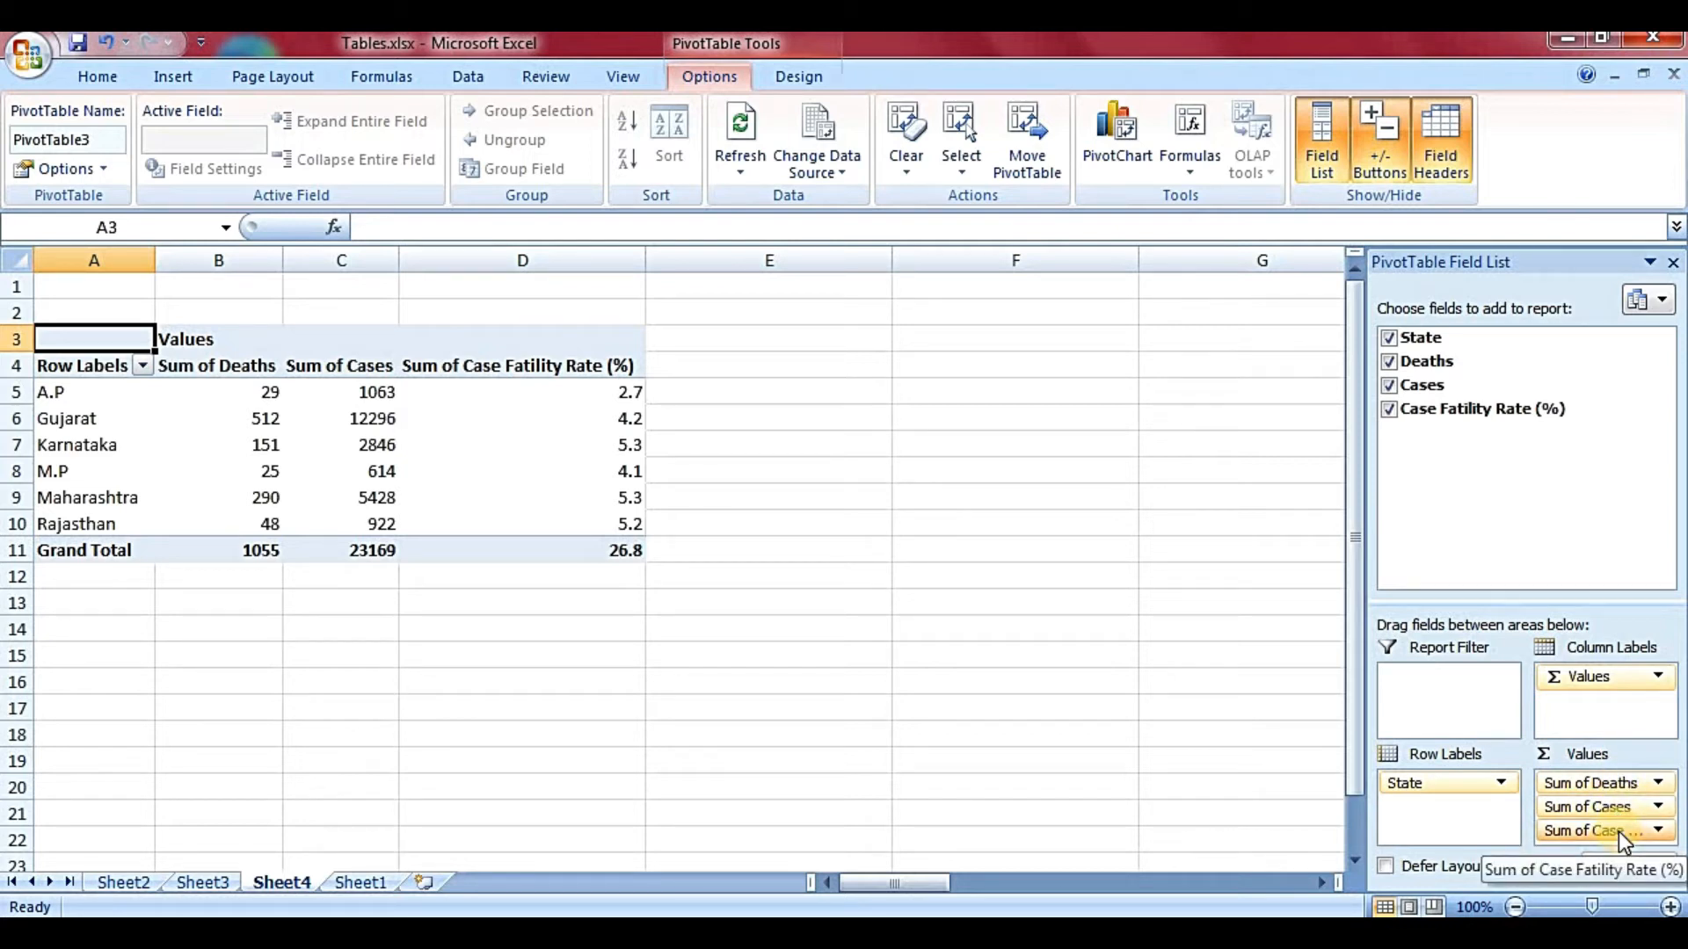
drag(1601, 784, 1459, 803)
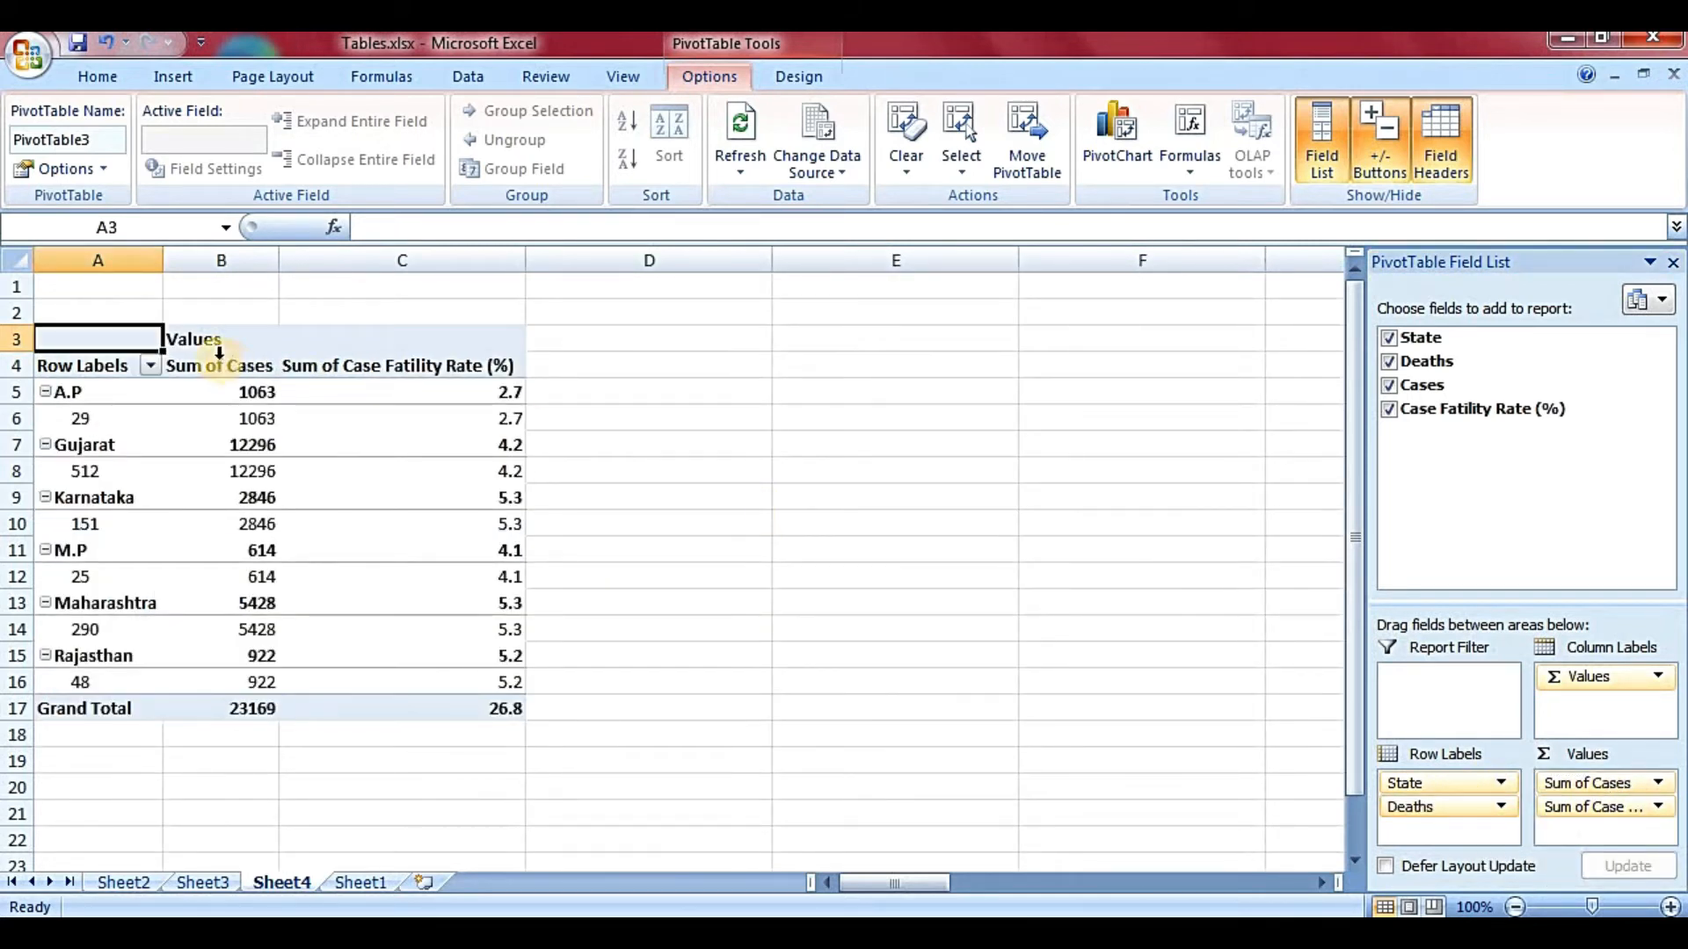
mouse_move(248, 594)
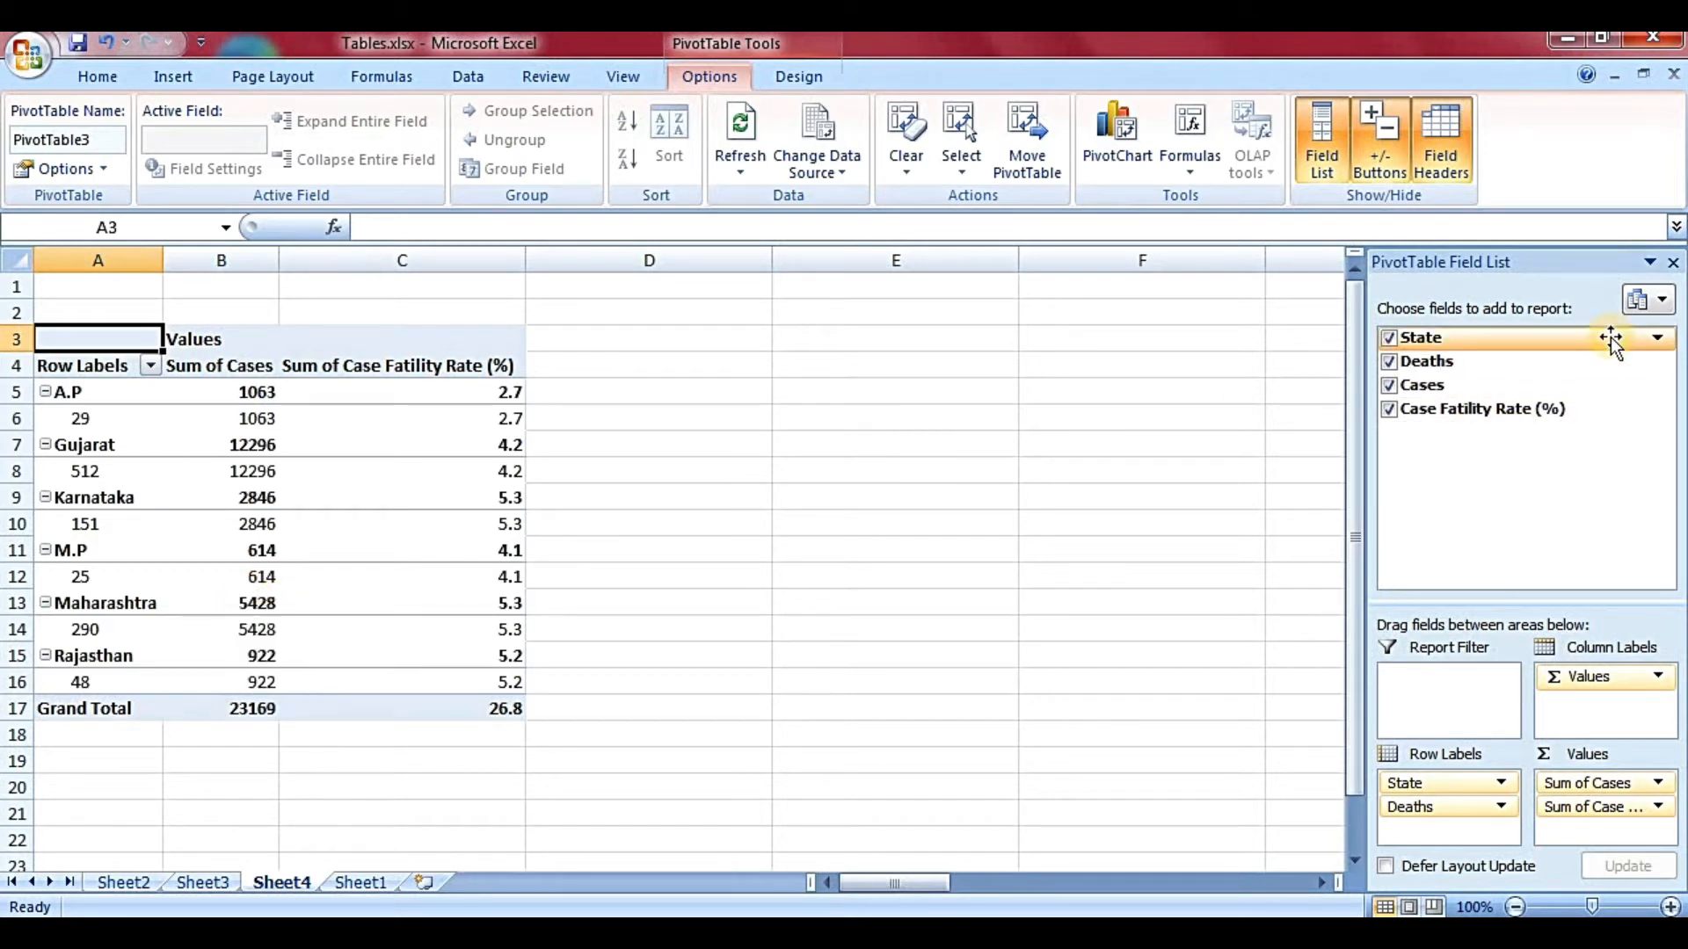
click(1673, 266)
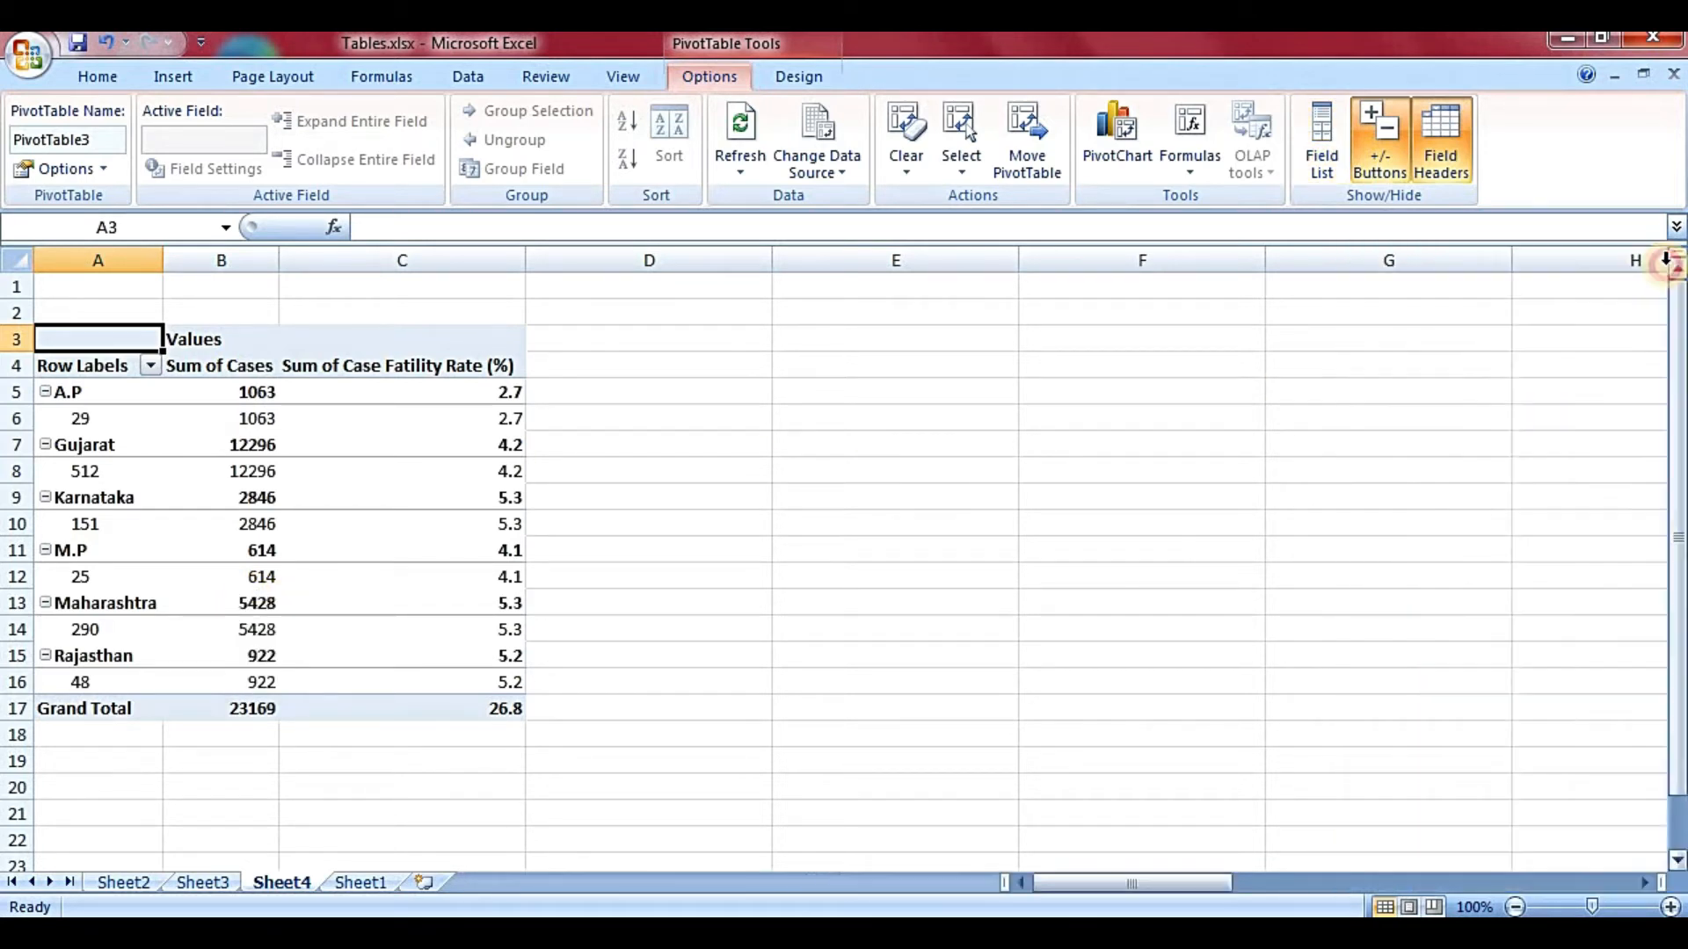
- Switch through Sheet3 and Sheet2 back to Sheet1 with the COVID table
click(927, 440)
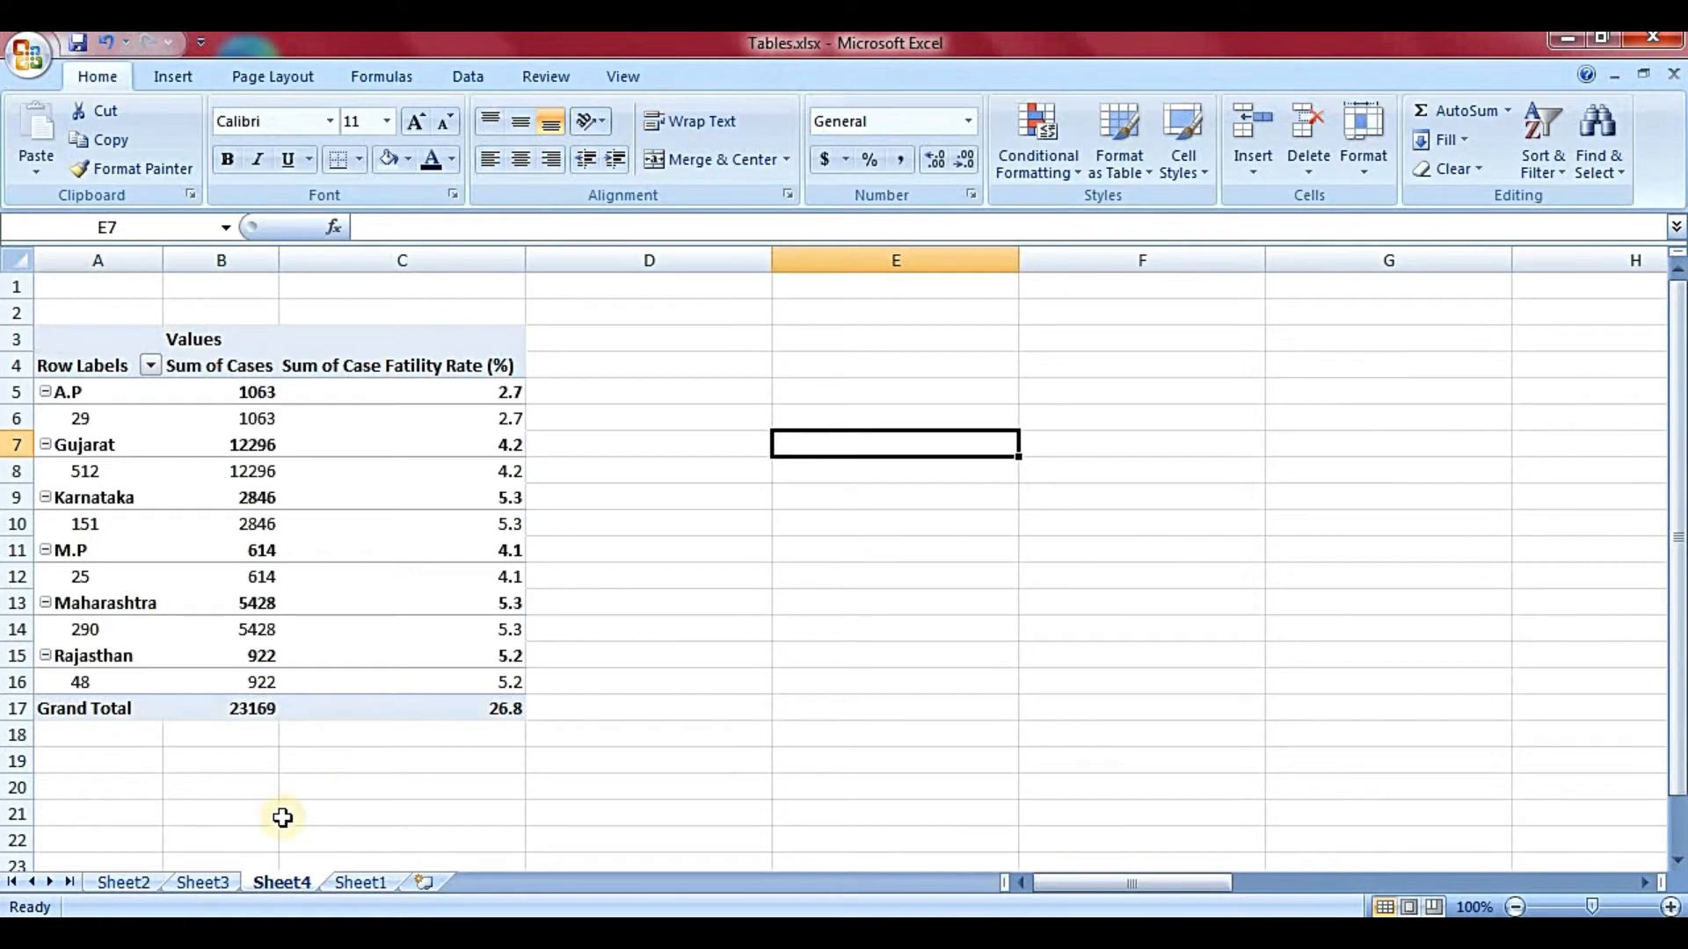
click(209, 883)
click(144, 880)
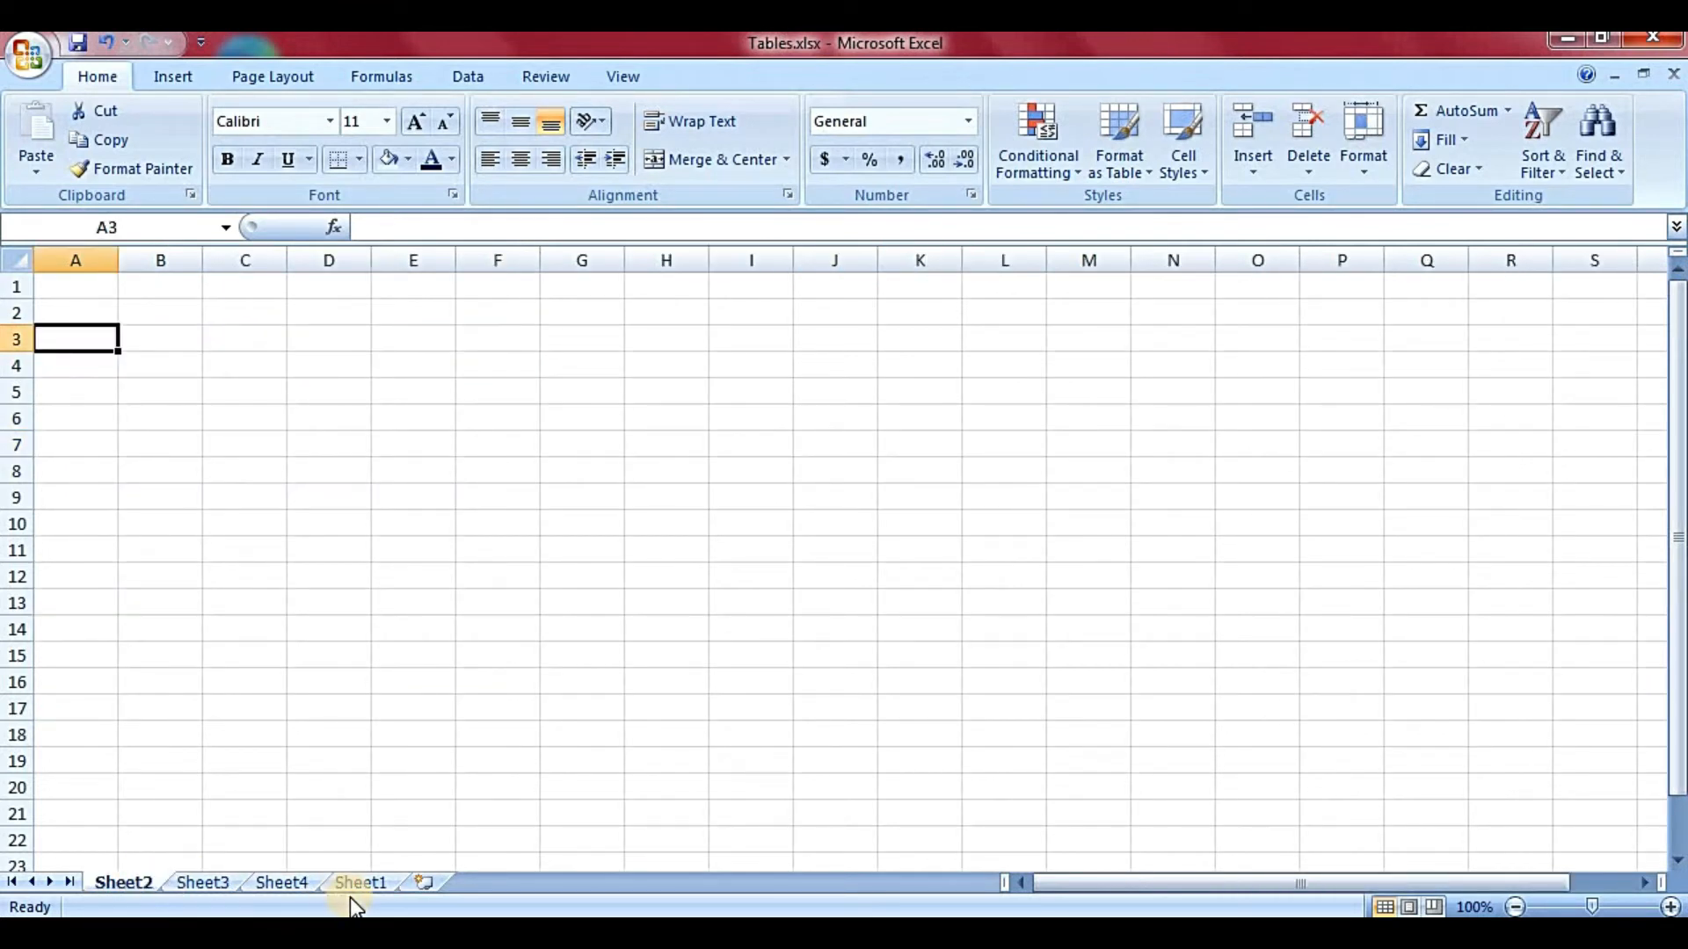
click(351, 882)
- Select the whole Hello table H4:K10 and open Remove Duplicates
click(852, 571)
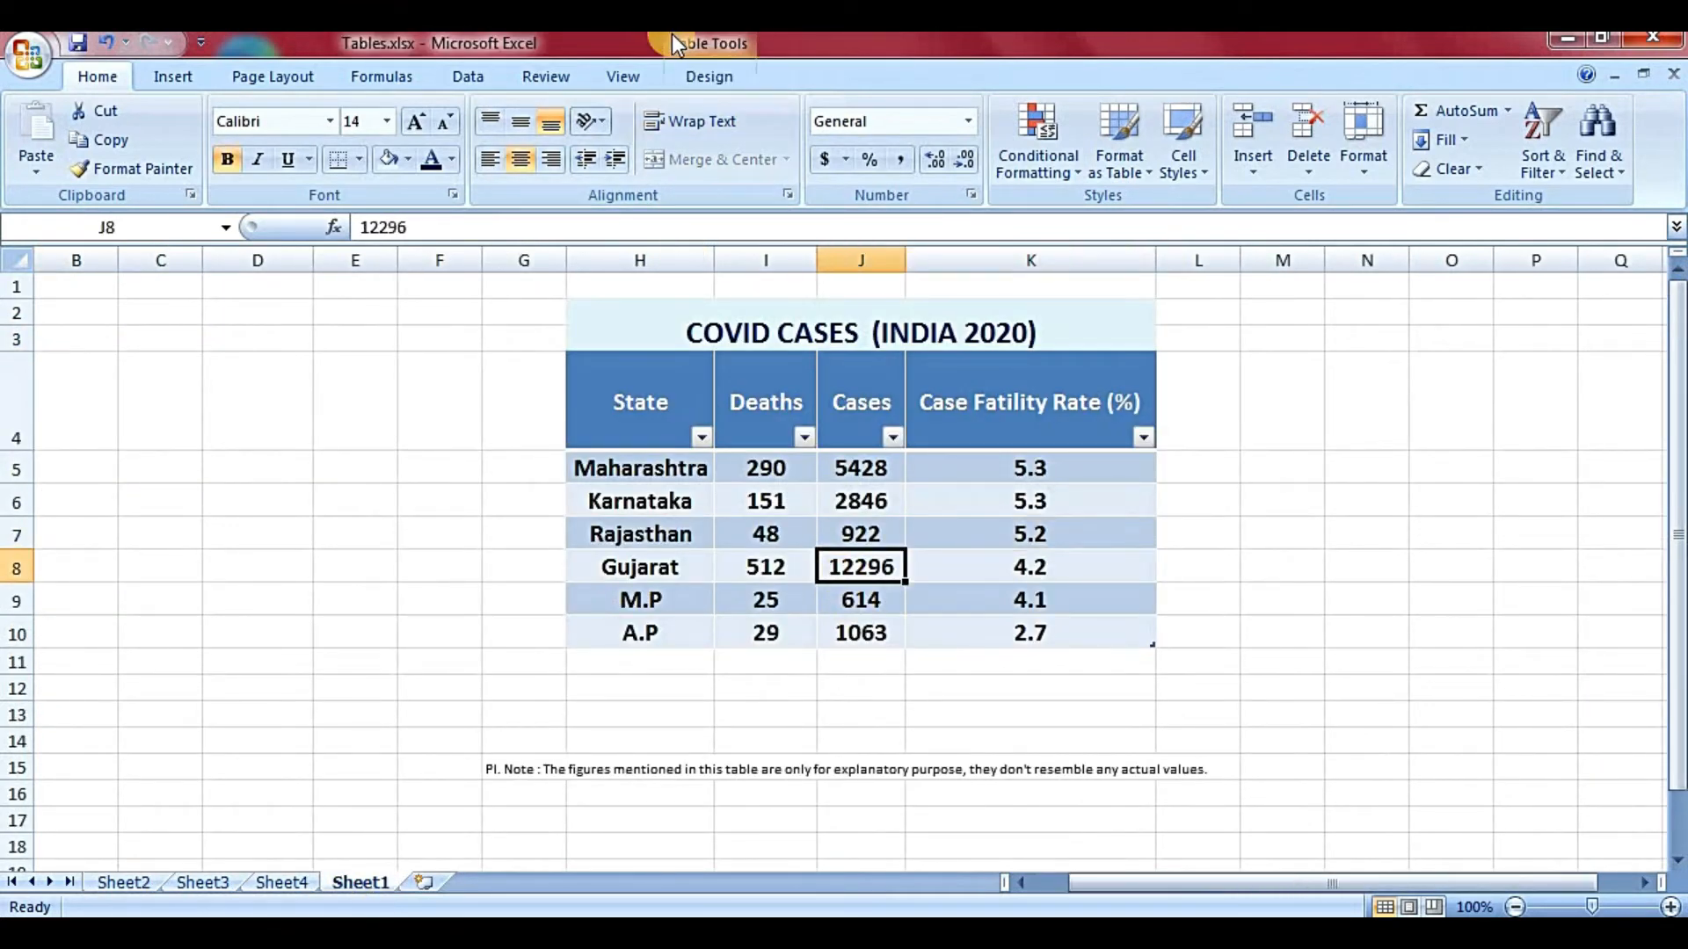
click(701, 72)
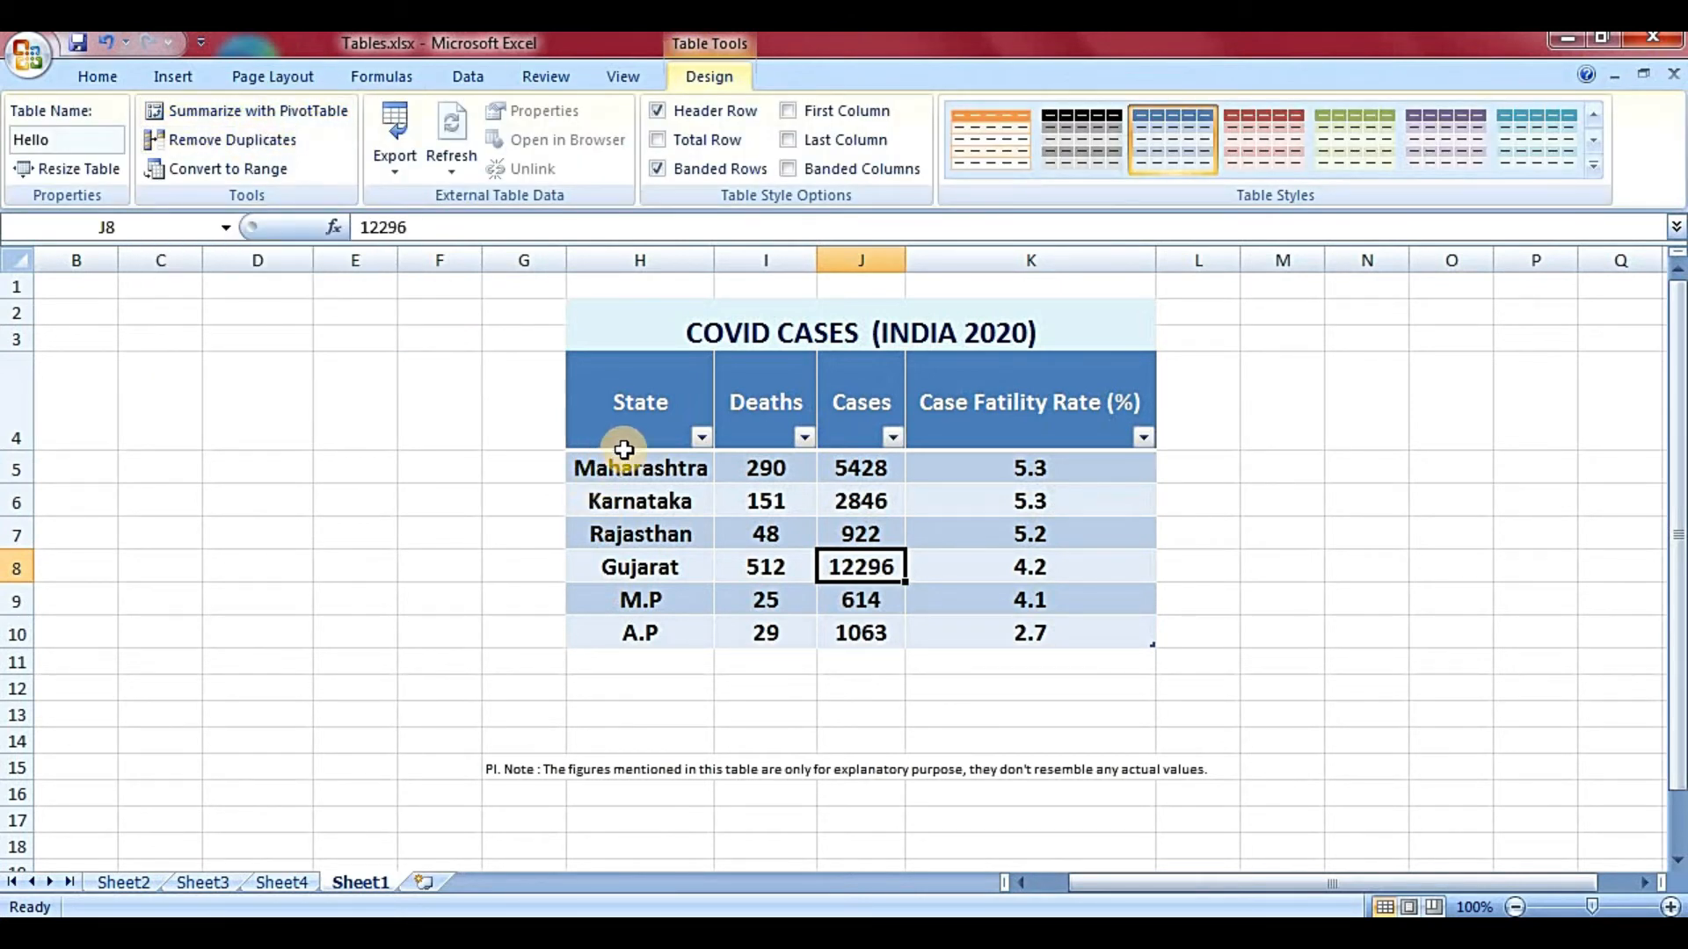
drag(622, 440, 957, 642)
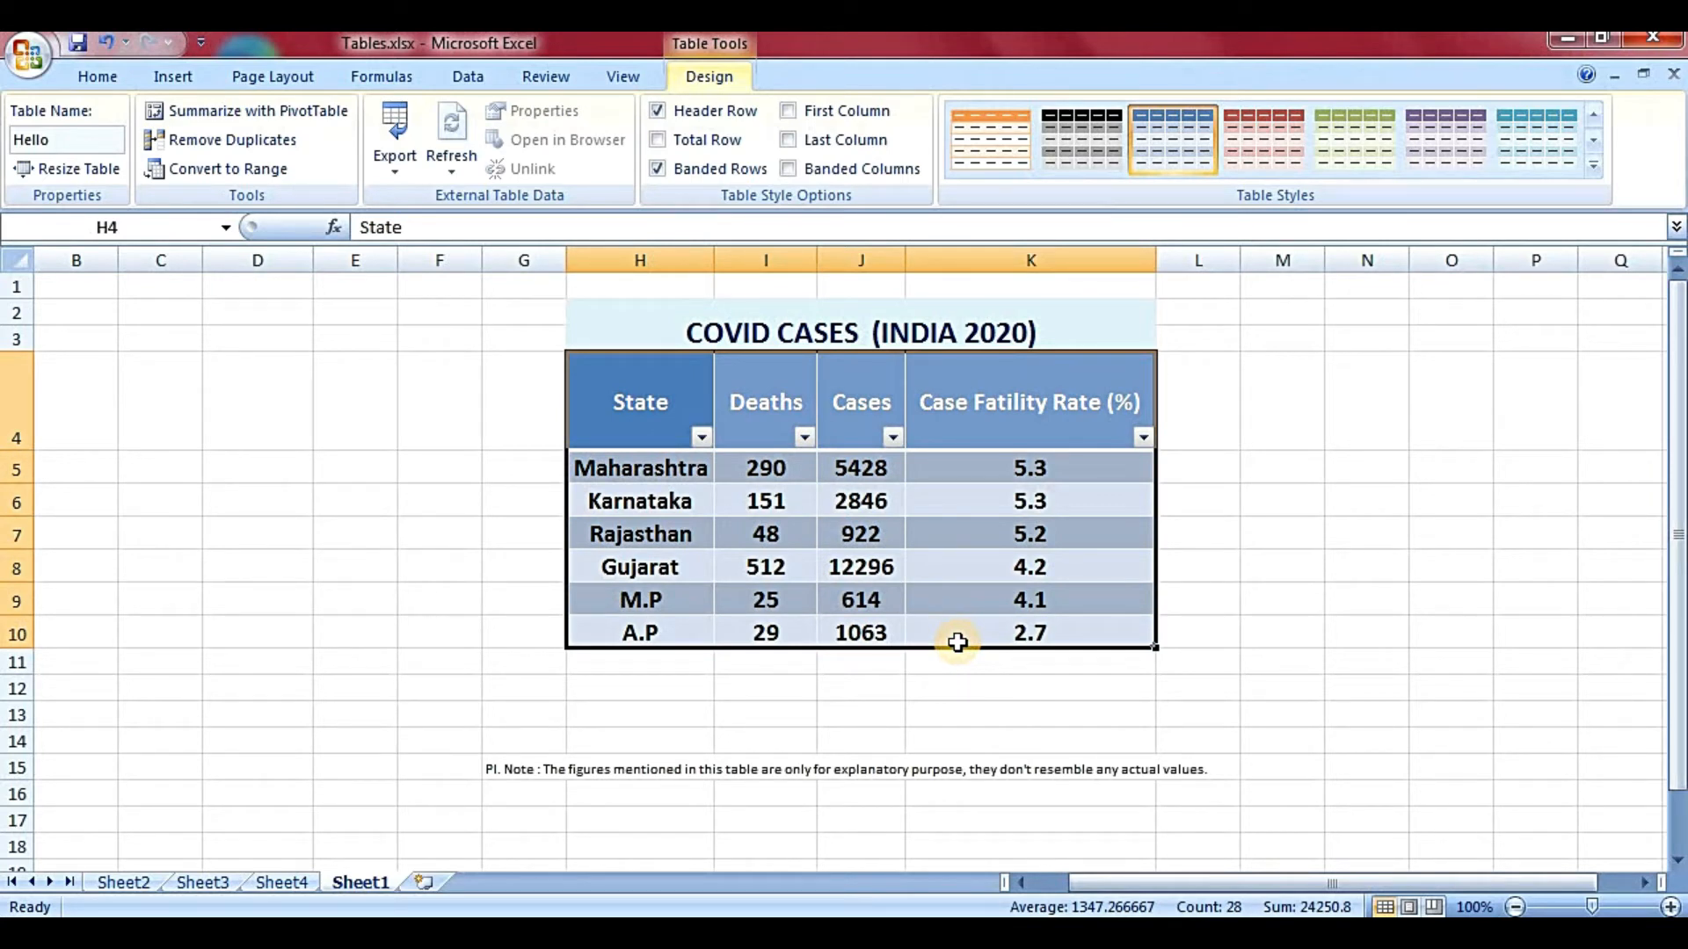
click(235, 141)
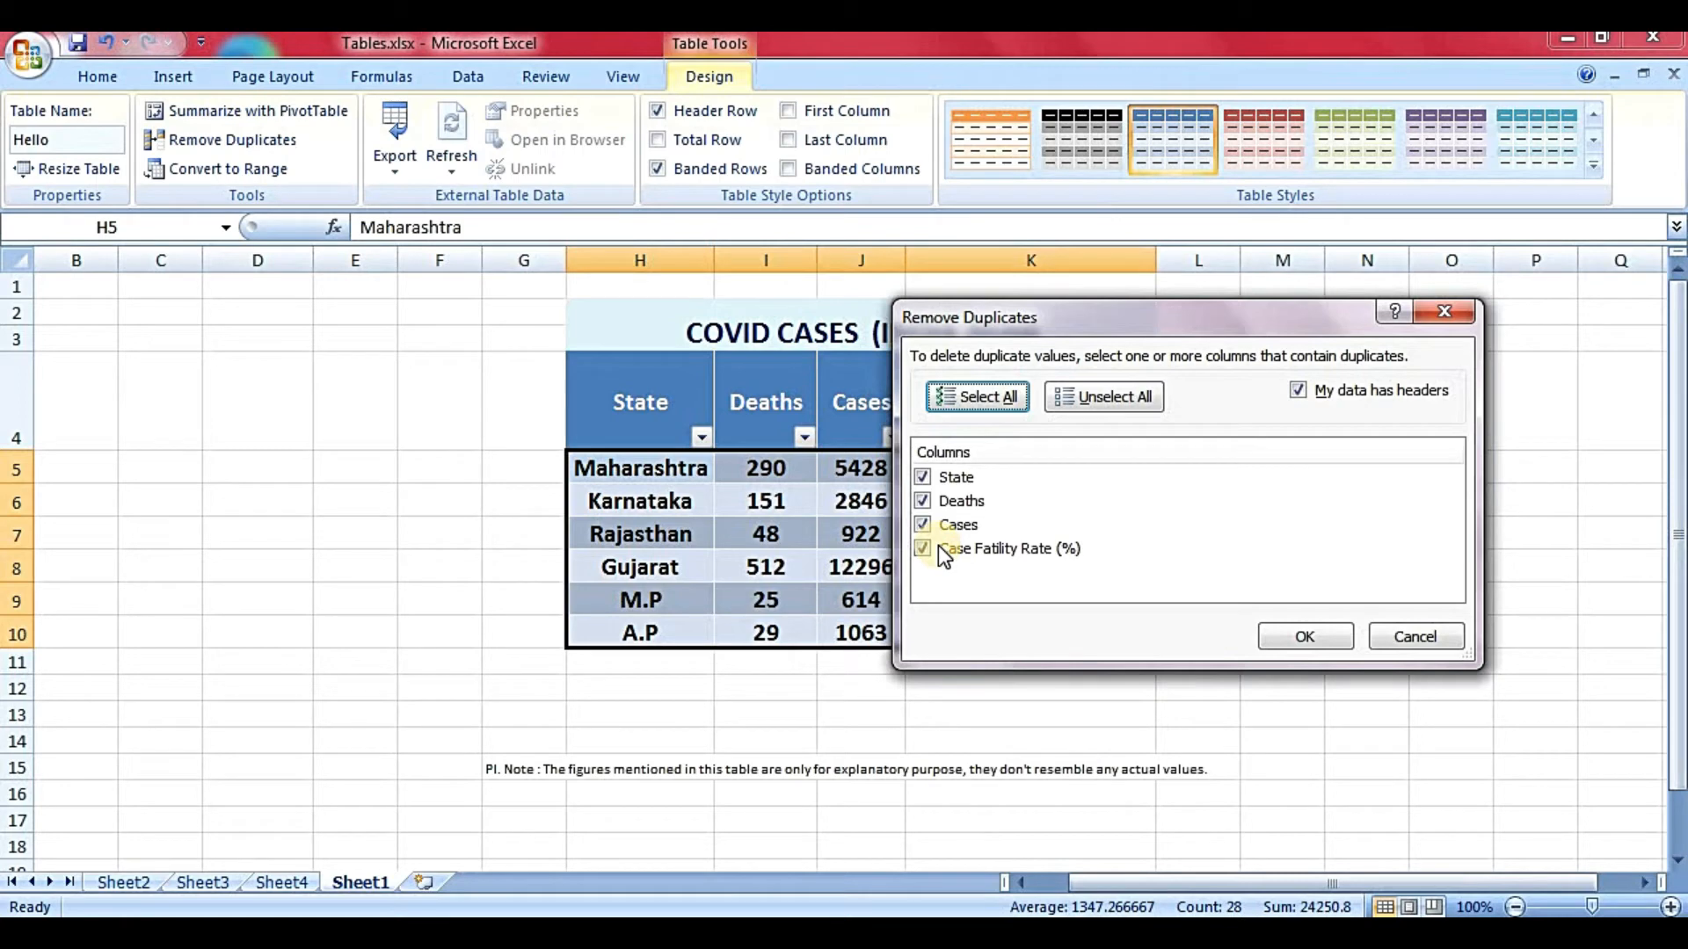
click(1301, 640)
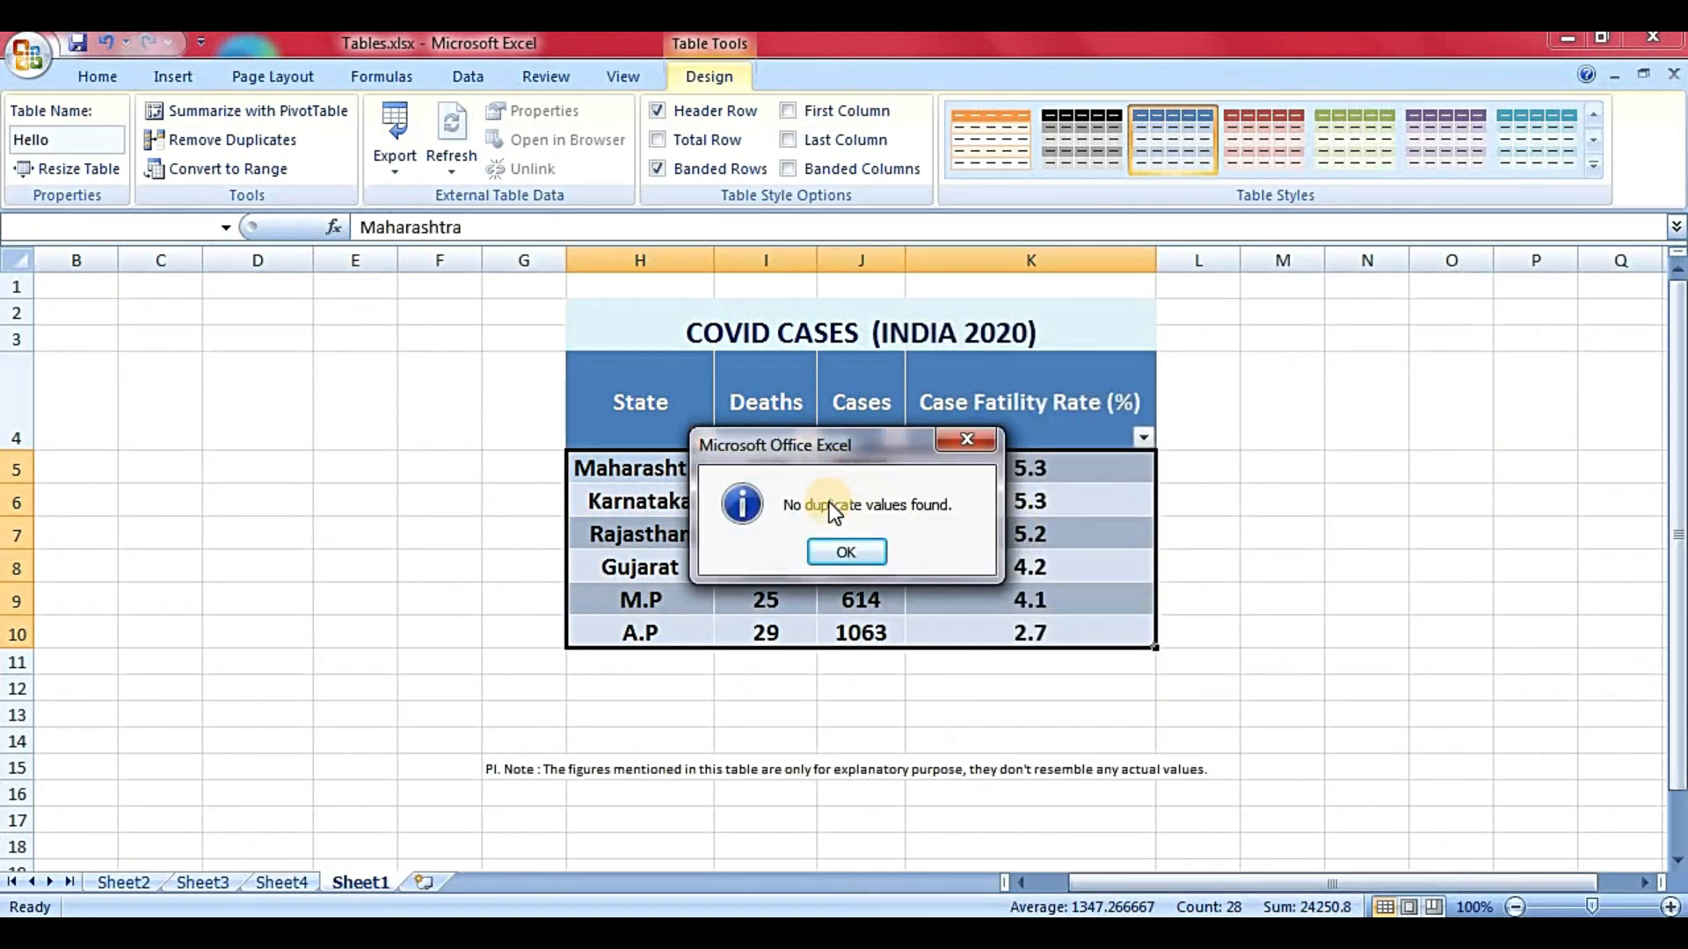
drag(814, 455, 1217, 356)
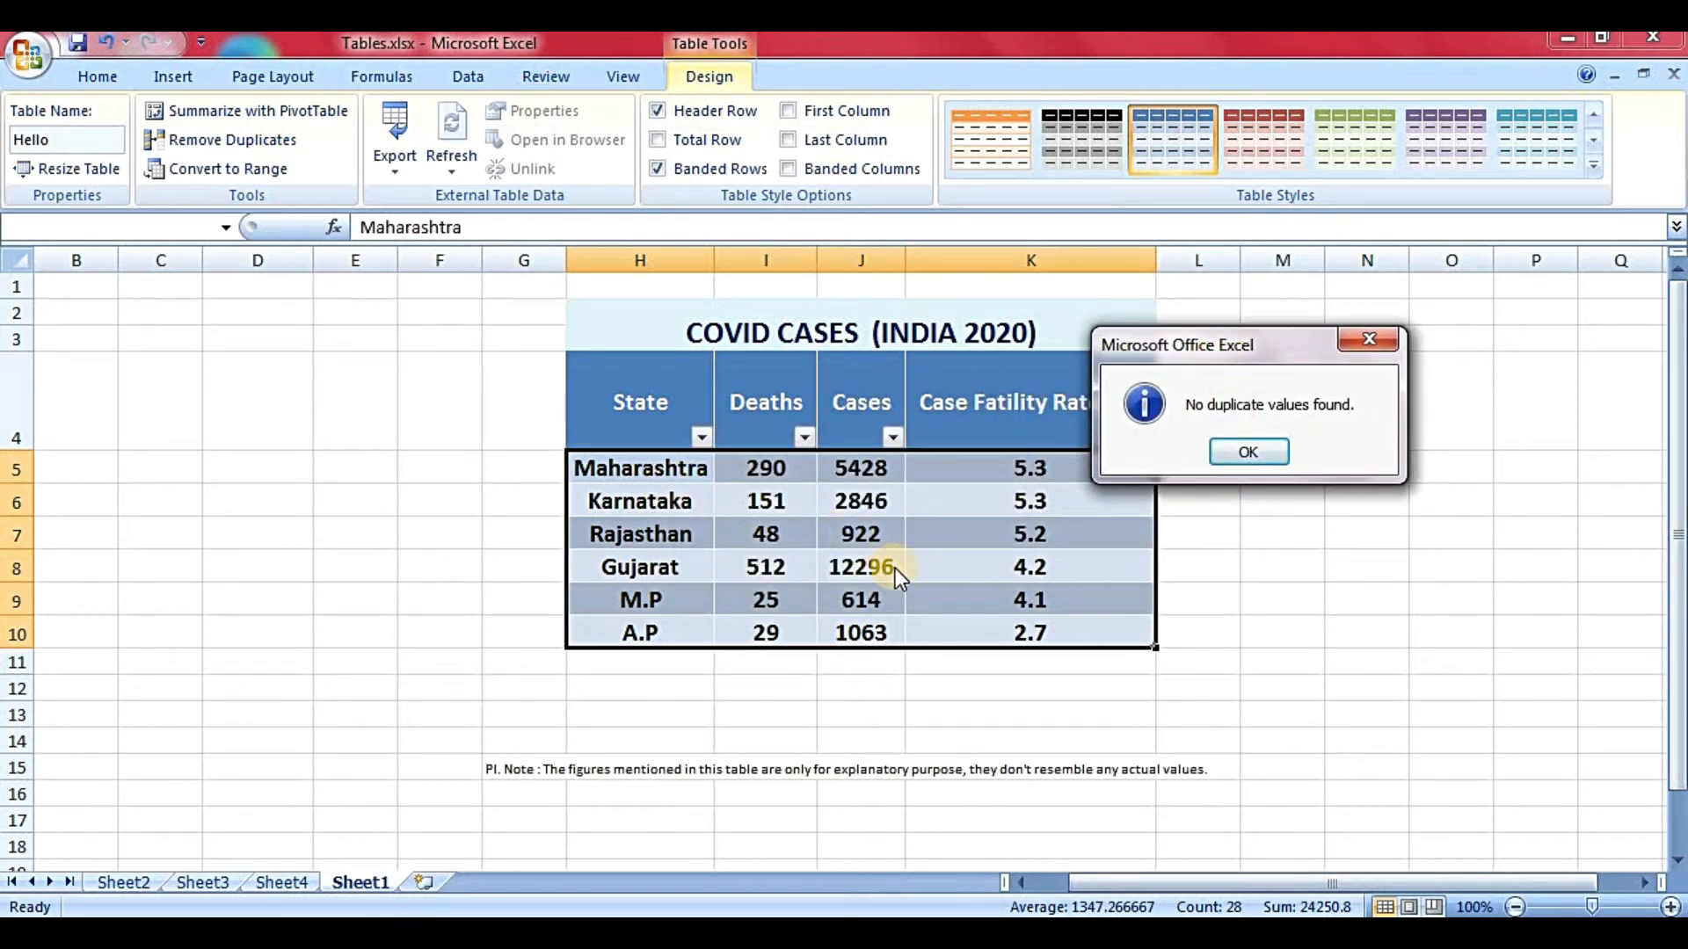
click(1225, 455)
click(972, 531)
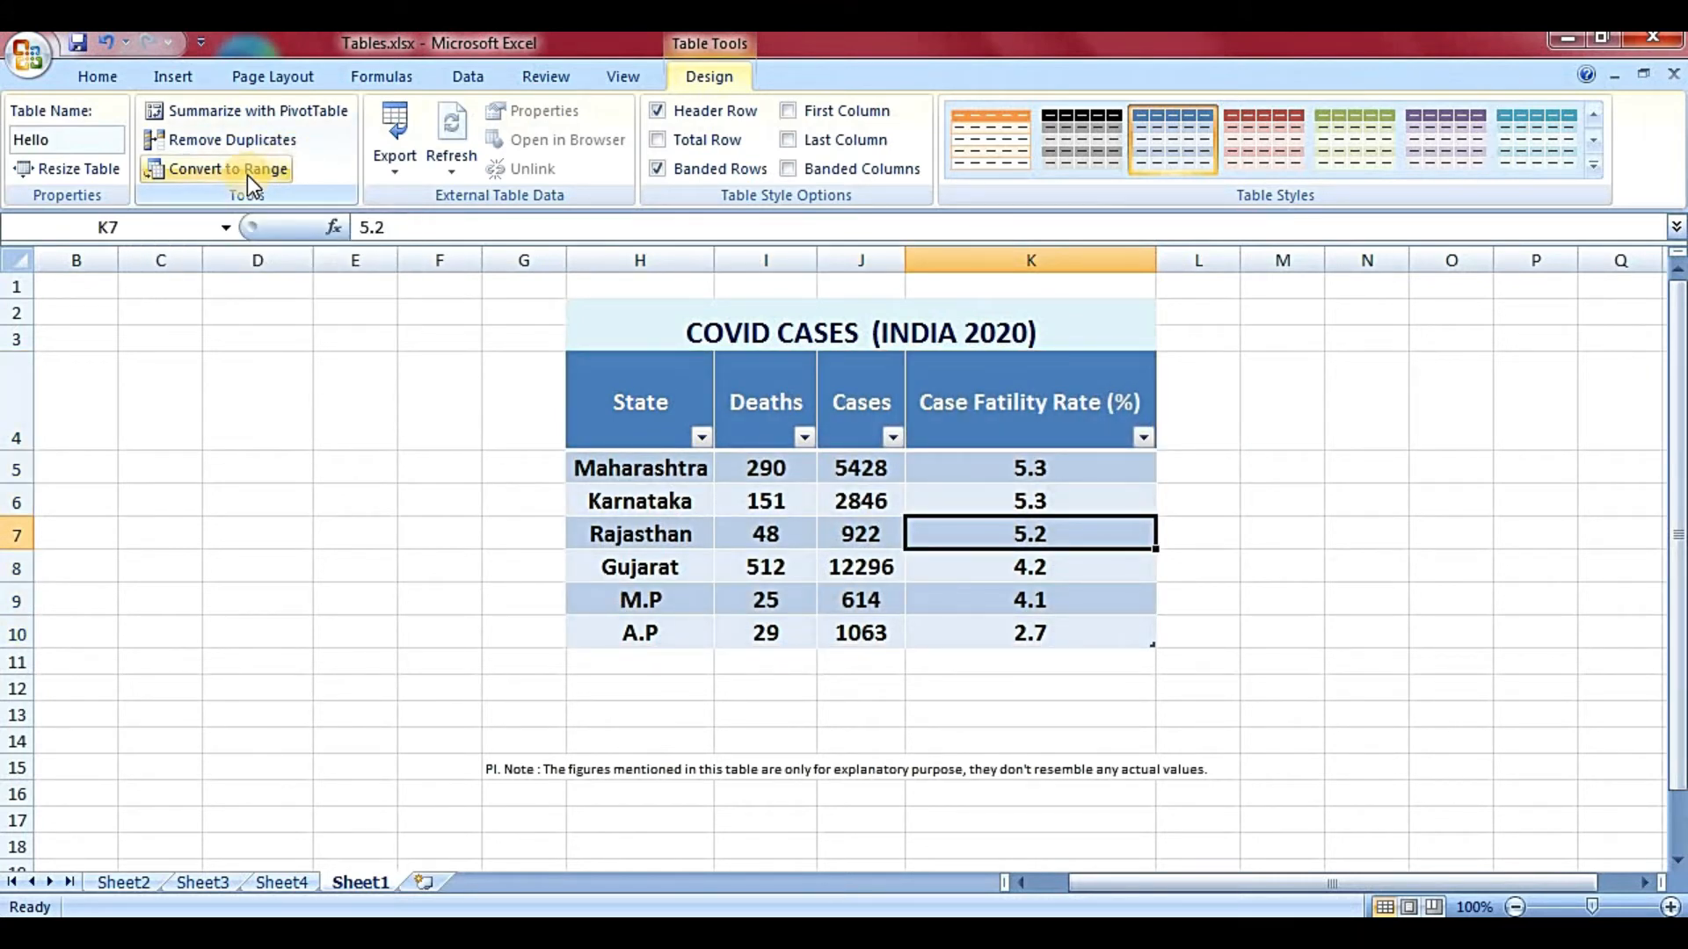
click(766, 533)
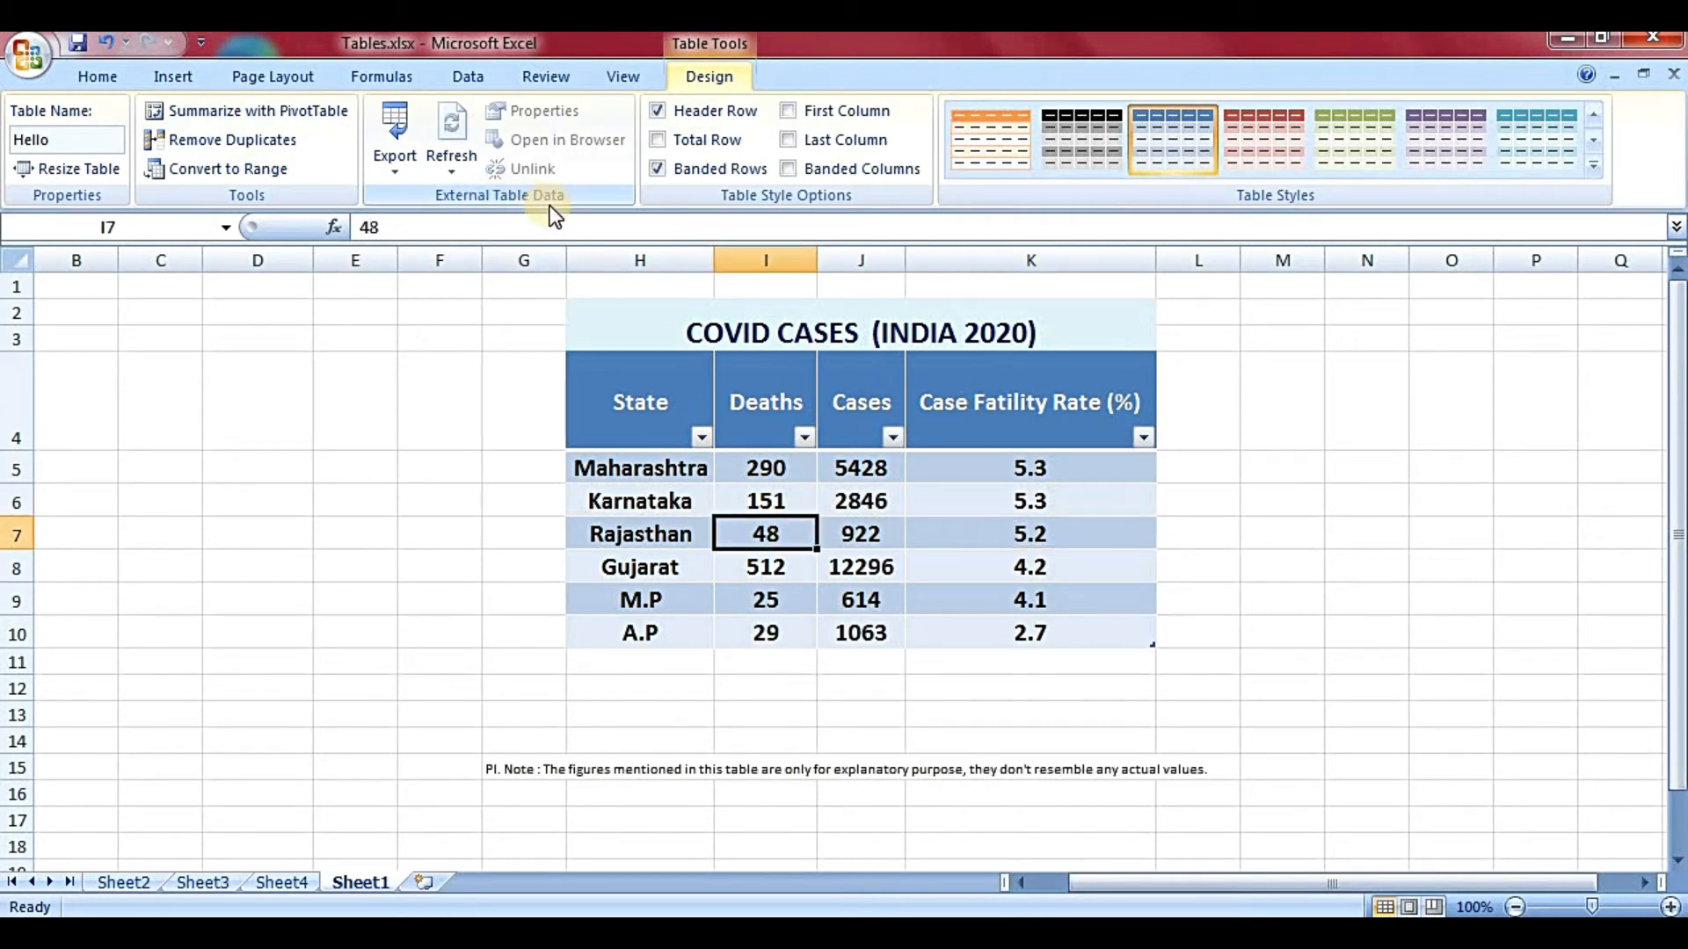
click(759, 563)
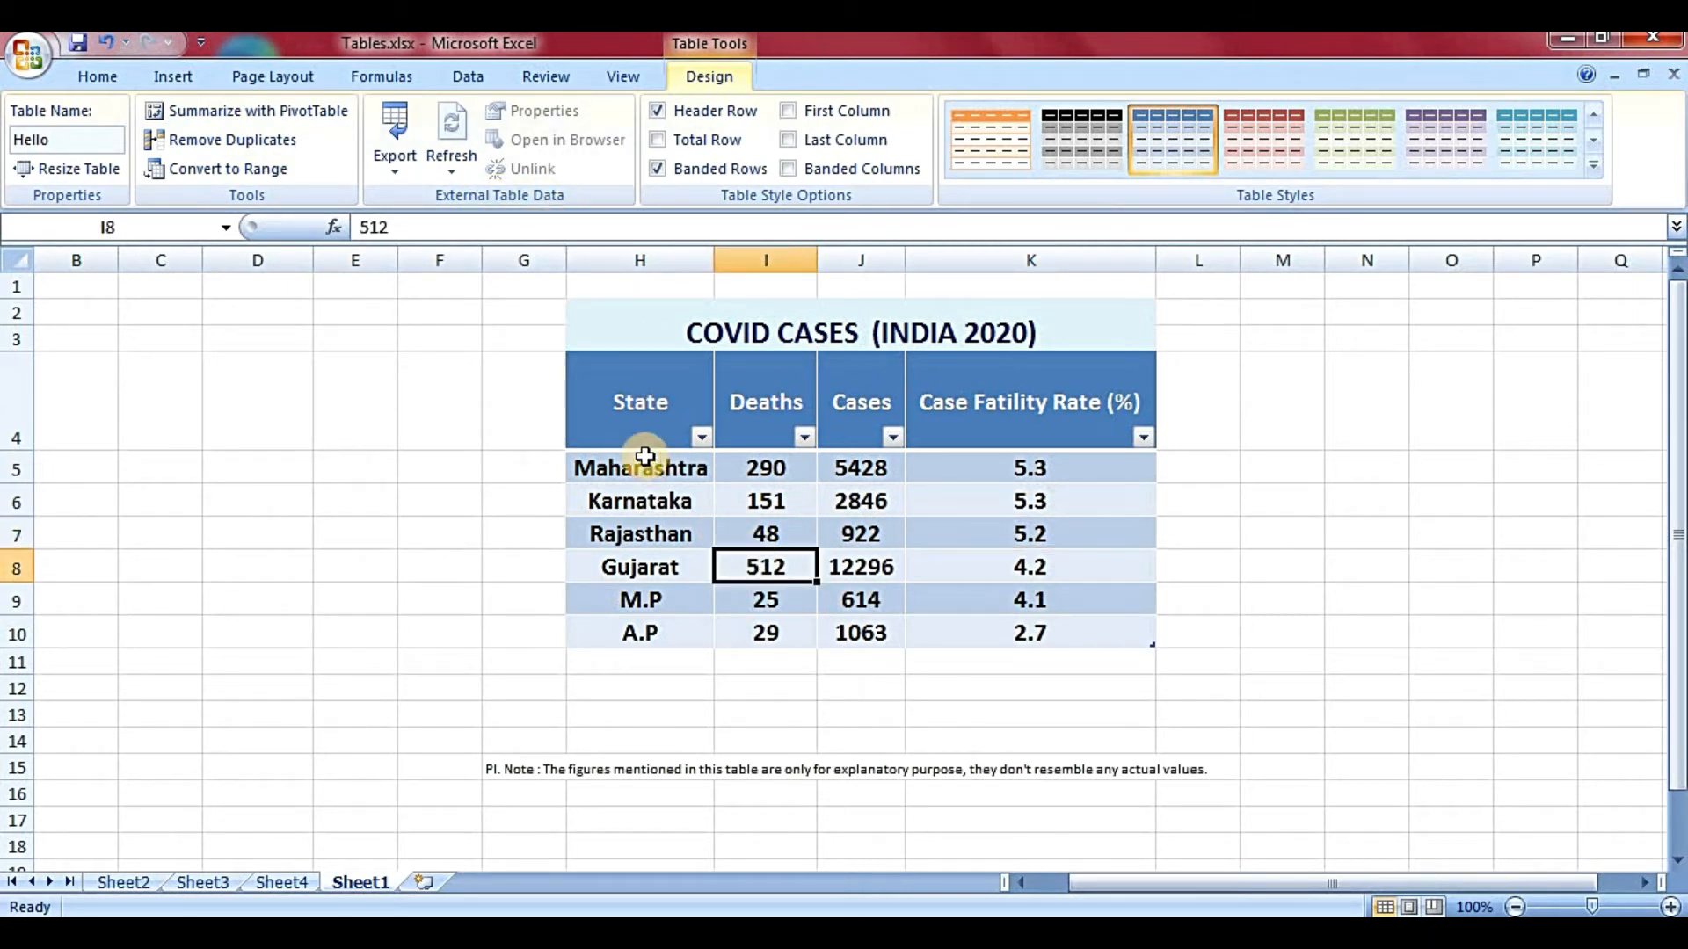
click(640, 457)
drag(870, 562, 655, 408)
click(761, 568)
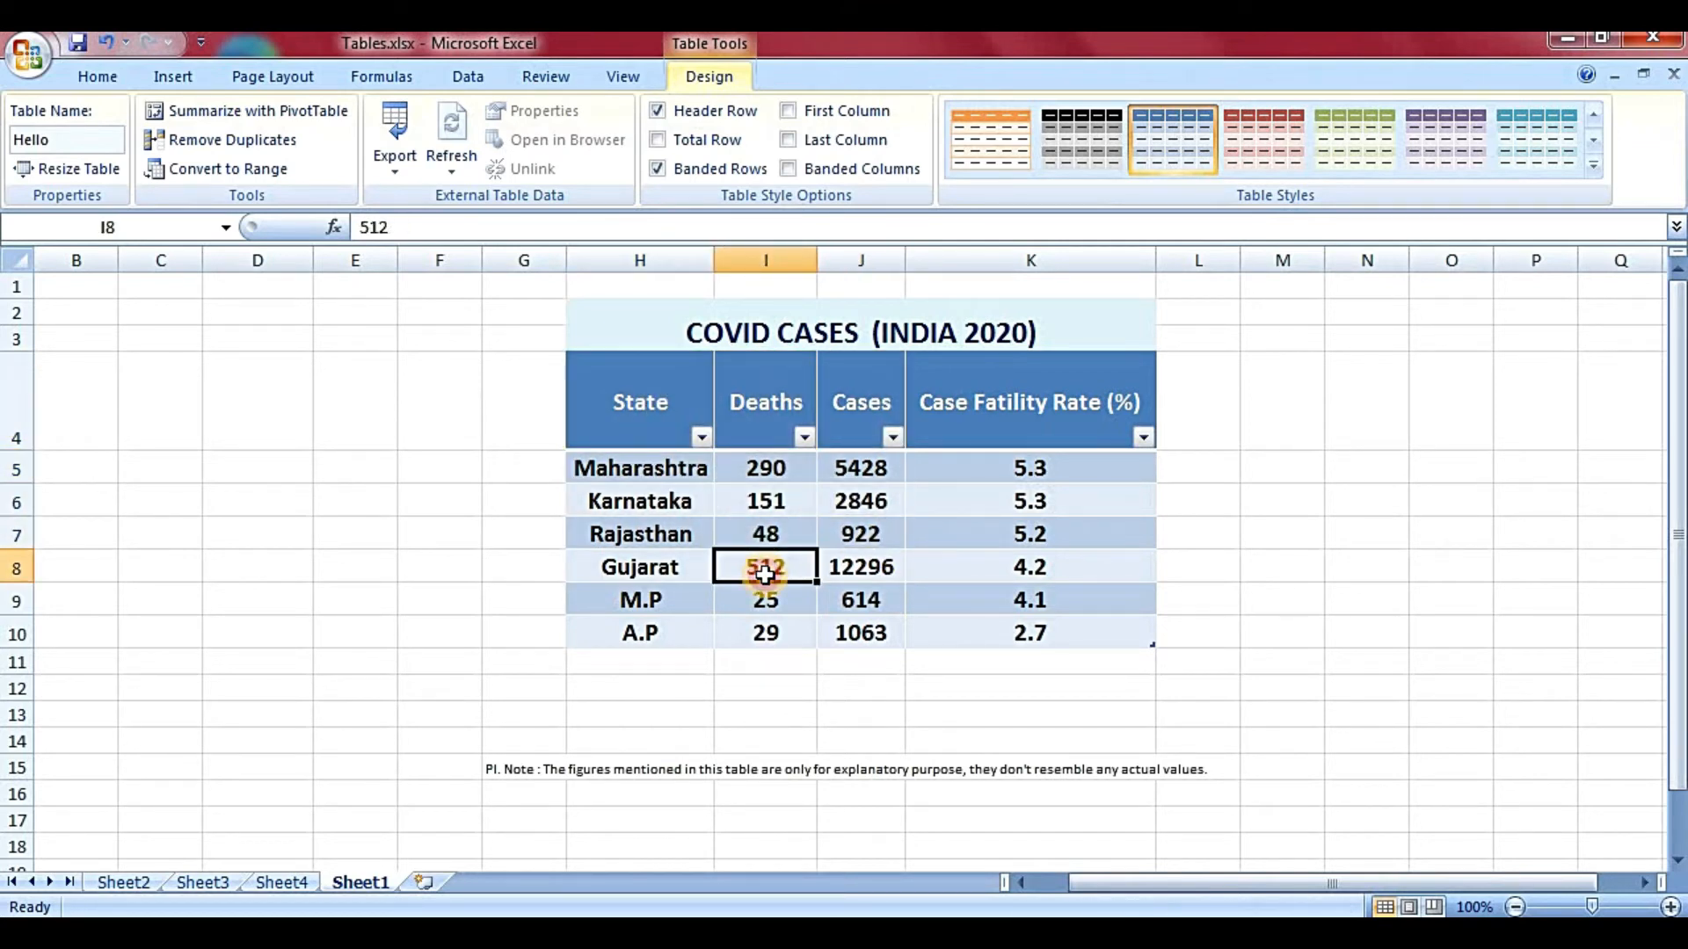
click(790, 489)
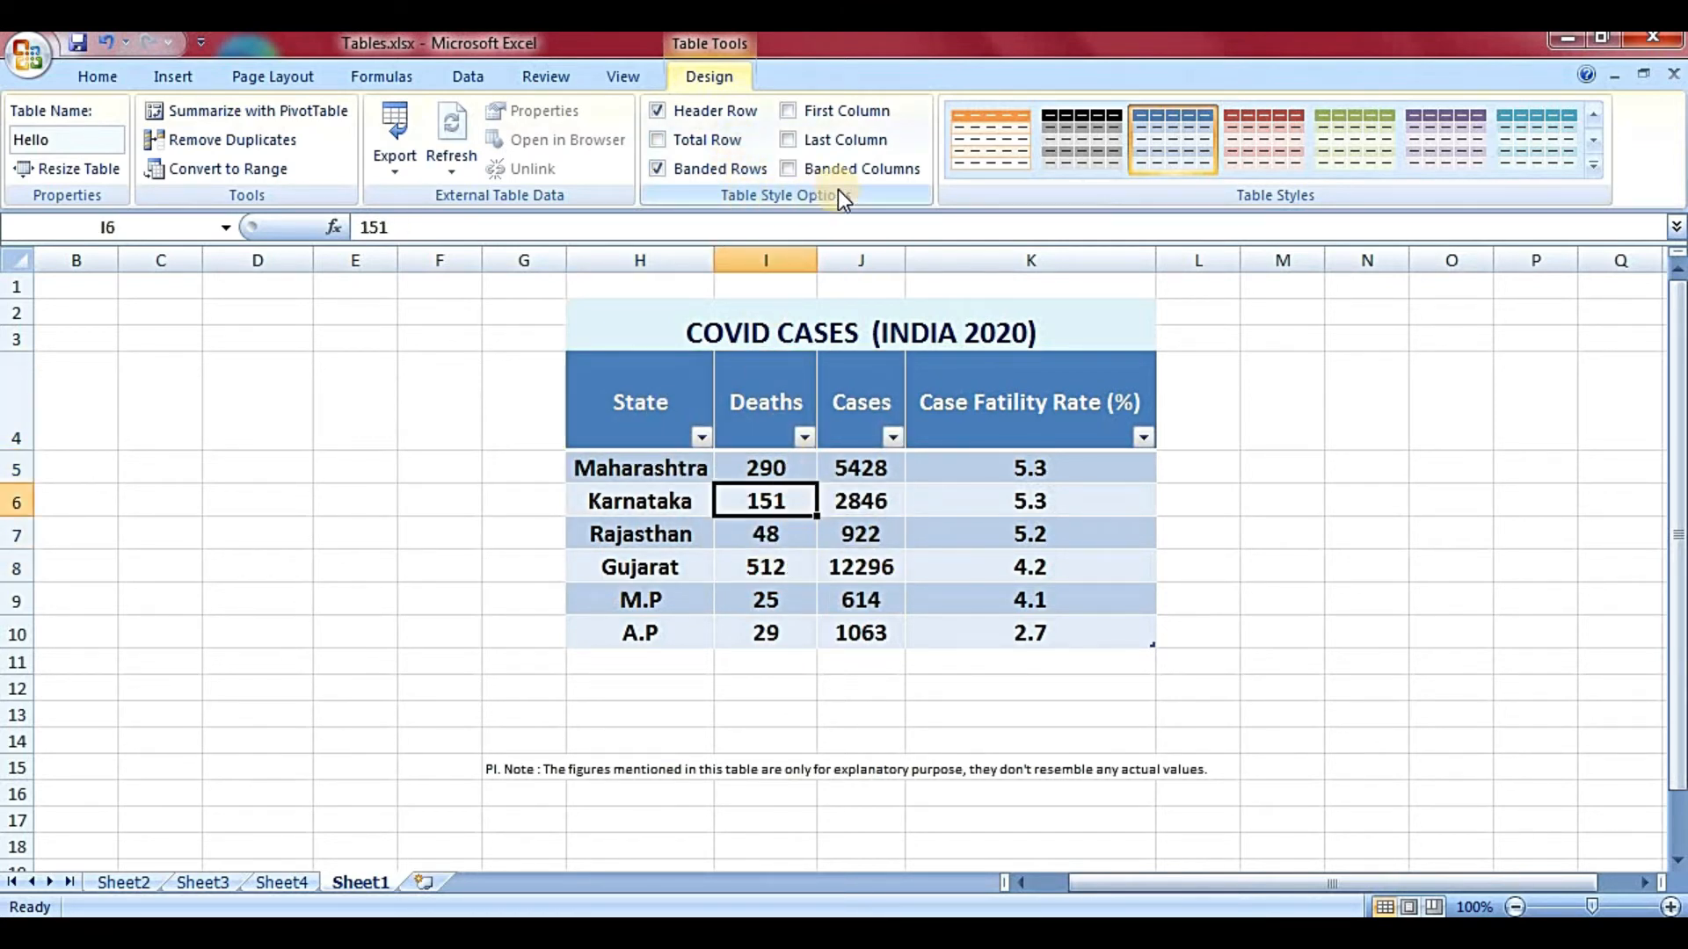
click(858, 533)
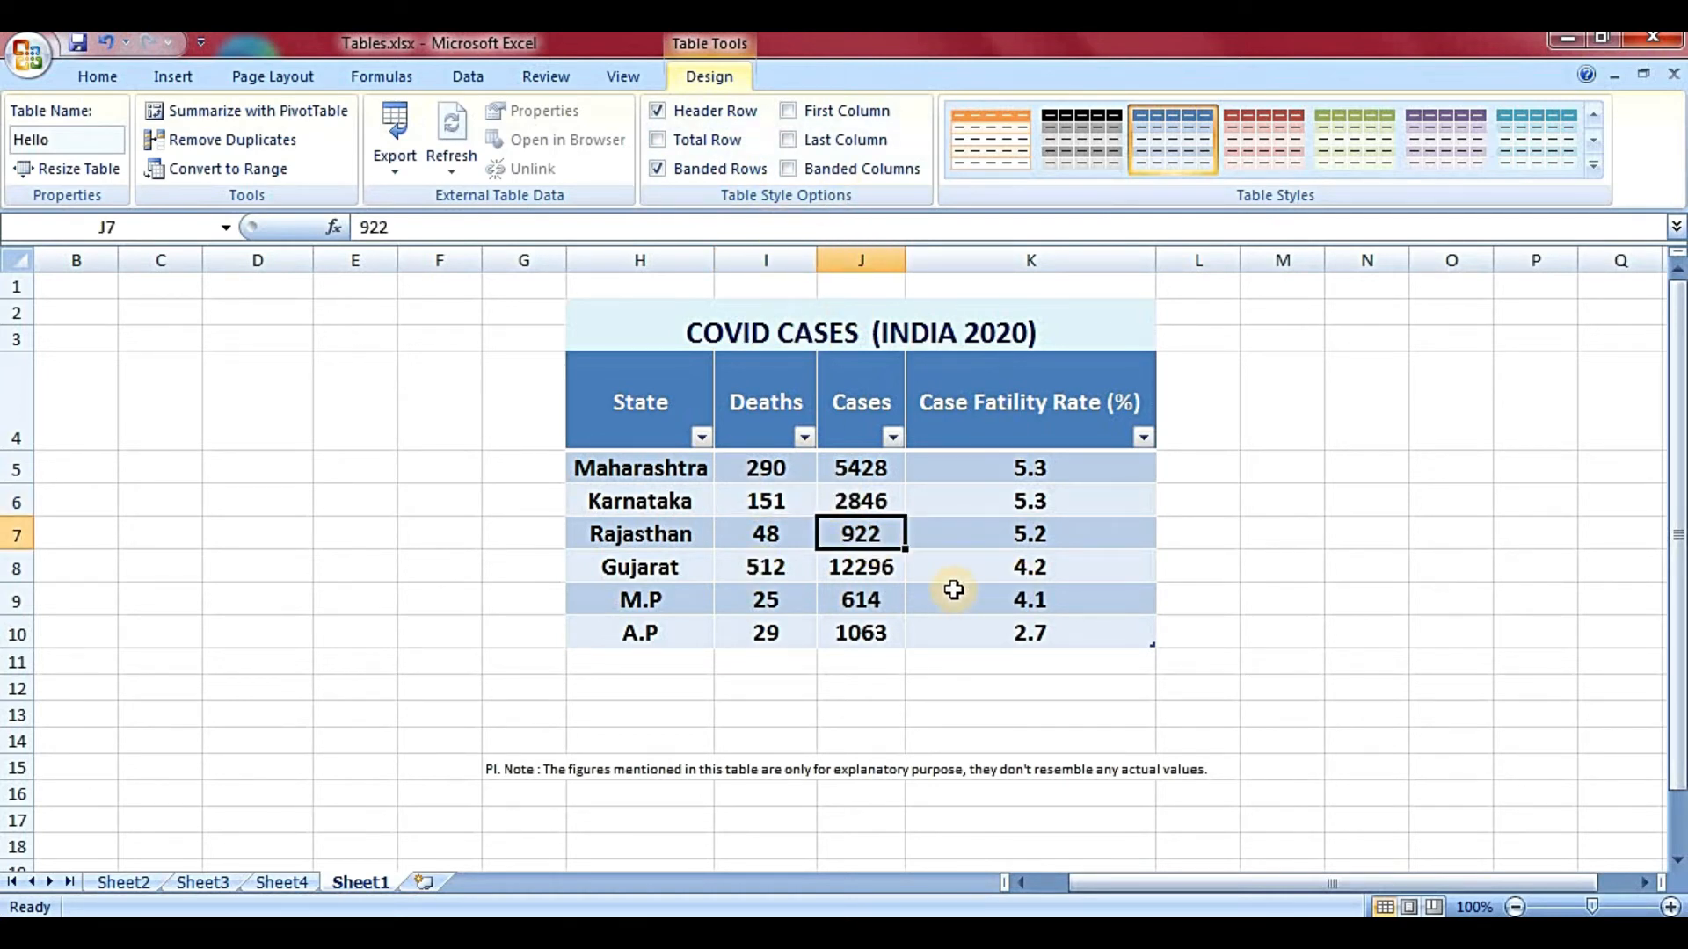
click(730, 489)
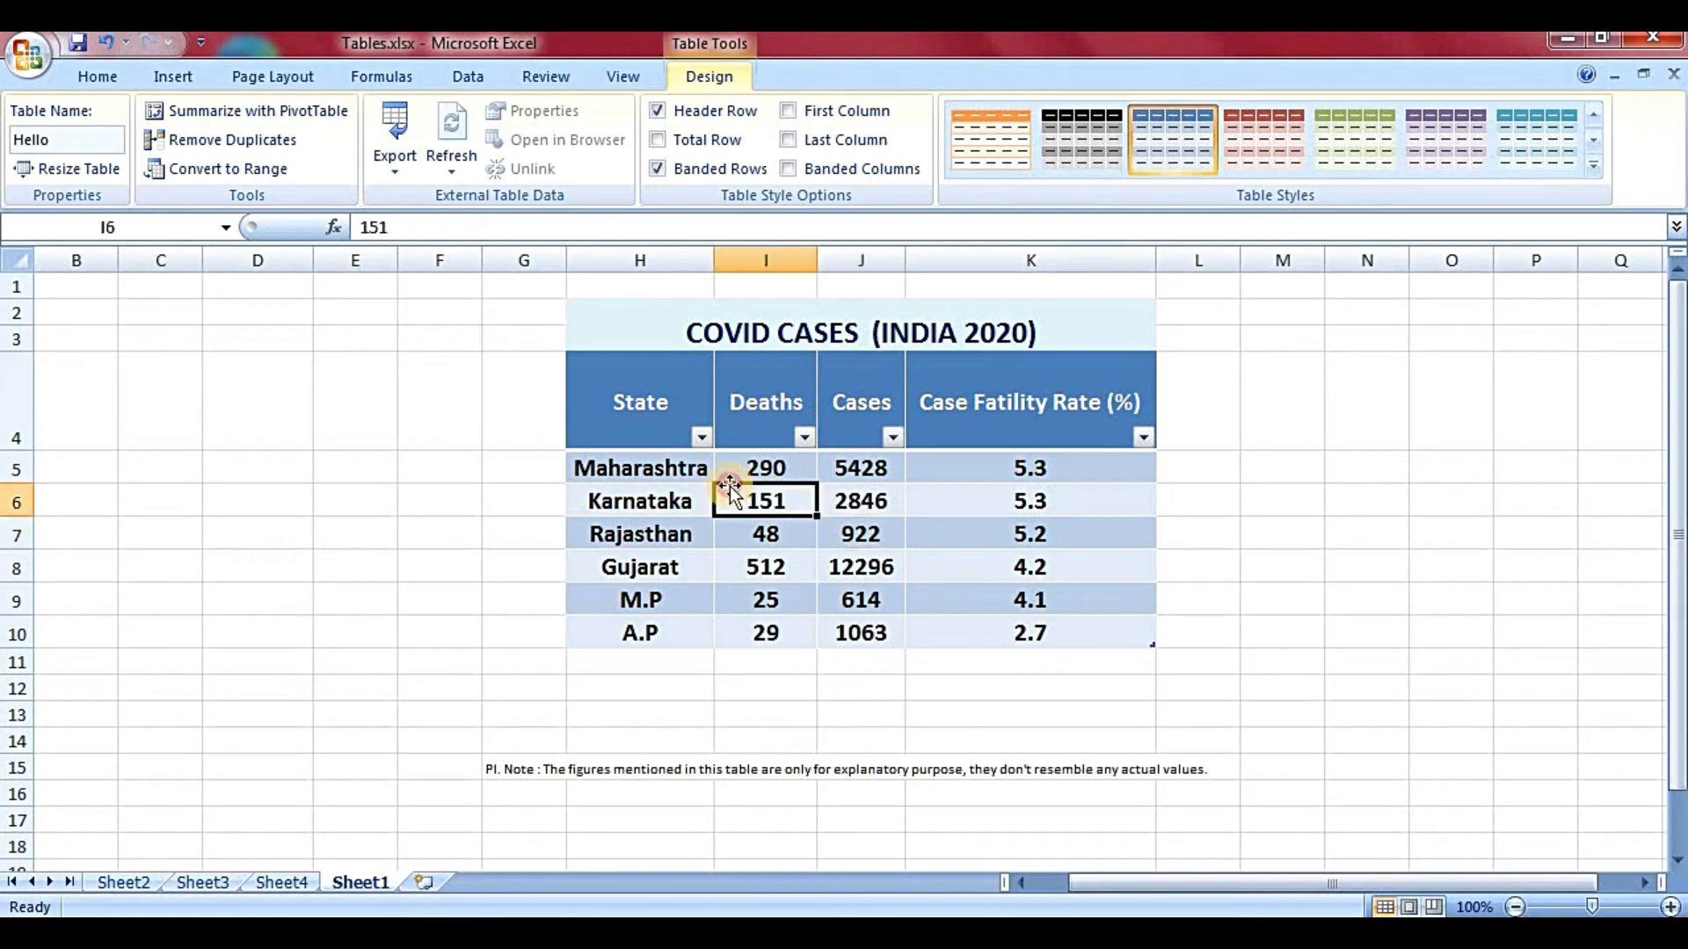
- Toggle the header row off and back on, then add a Total row to the table
click(684, 116)
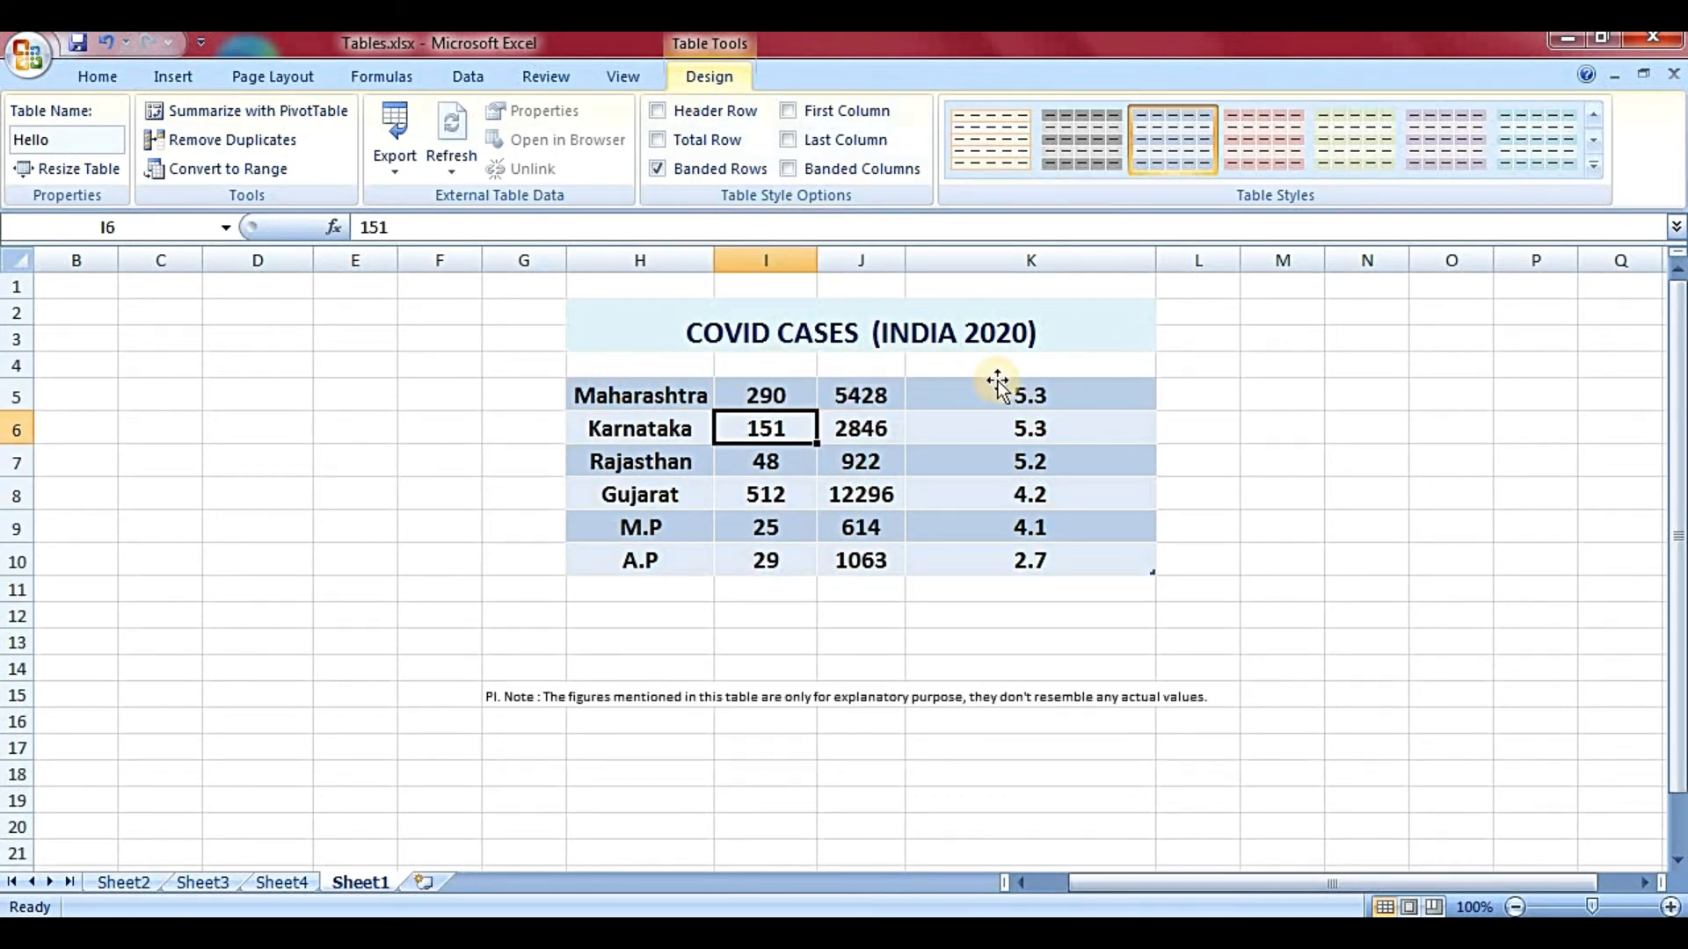
click(735, 112)
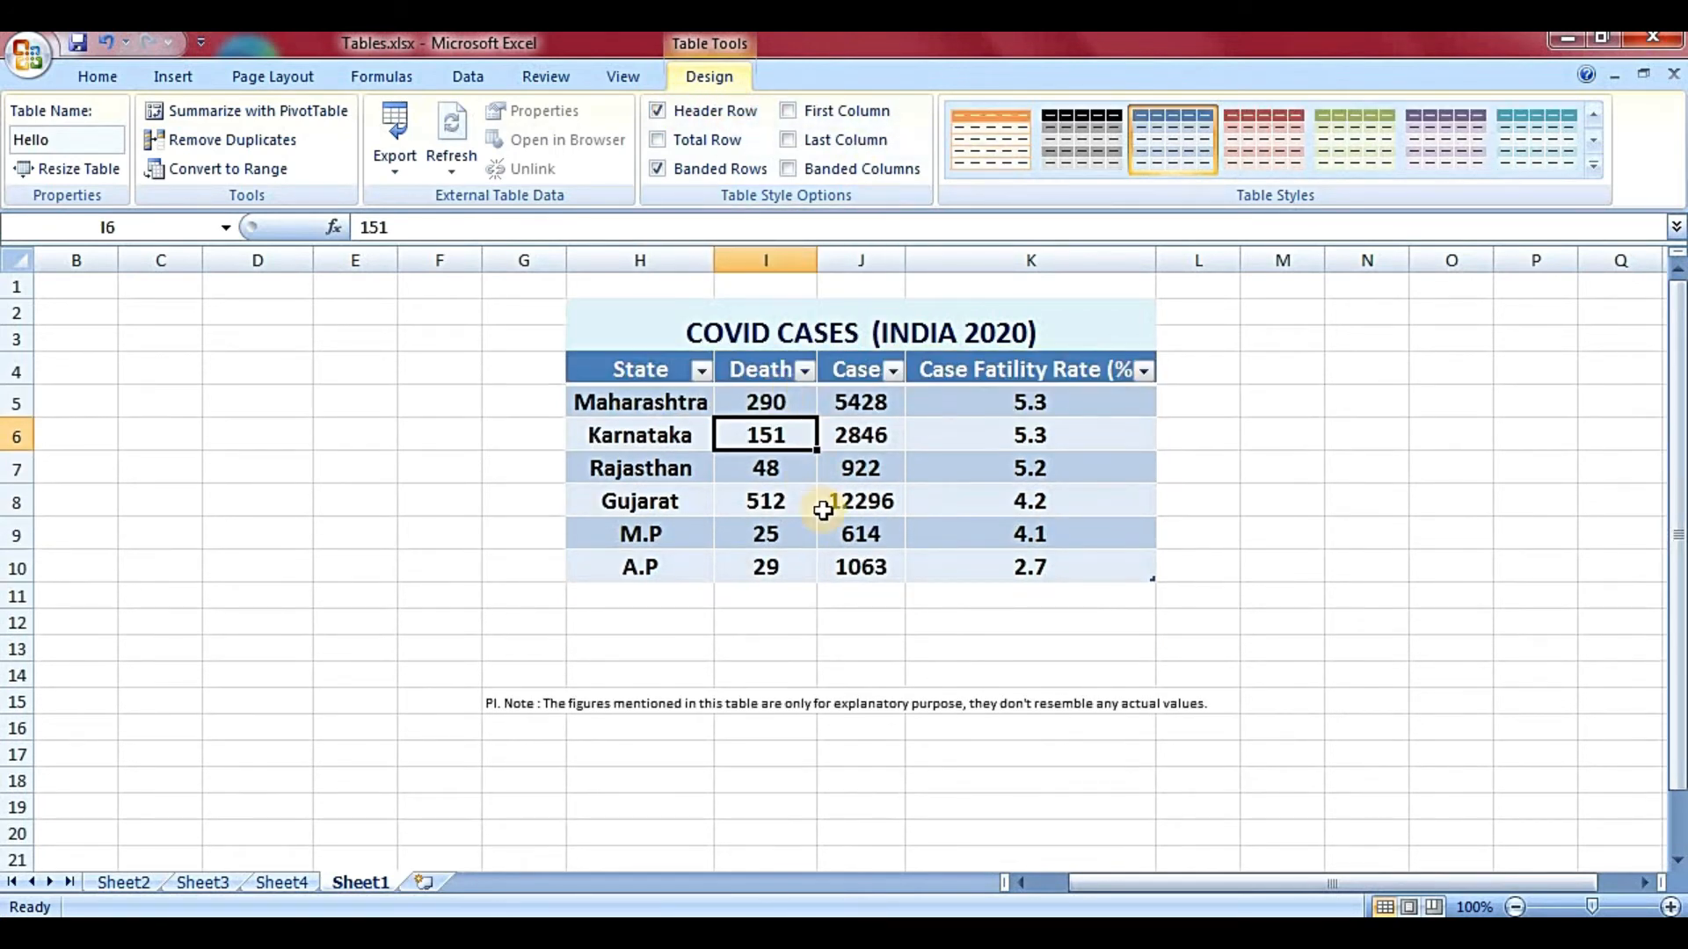
click(746, 112)
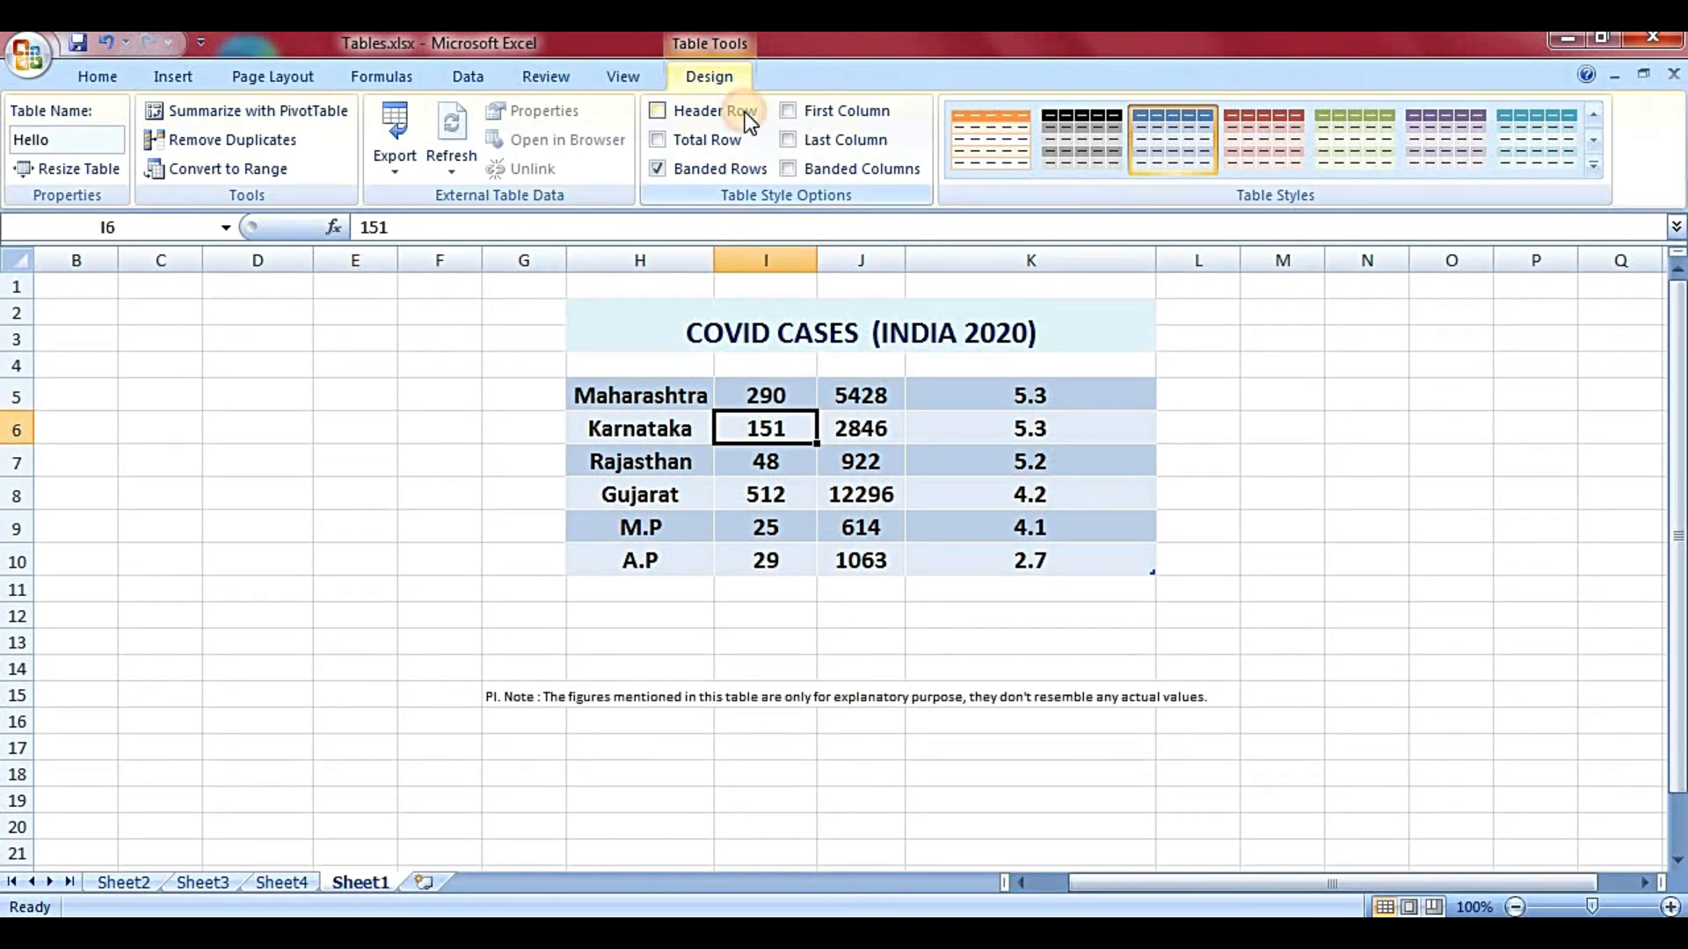
click(746, 112)
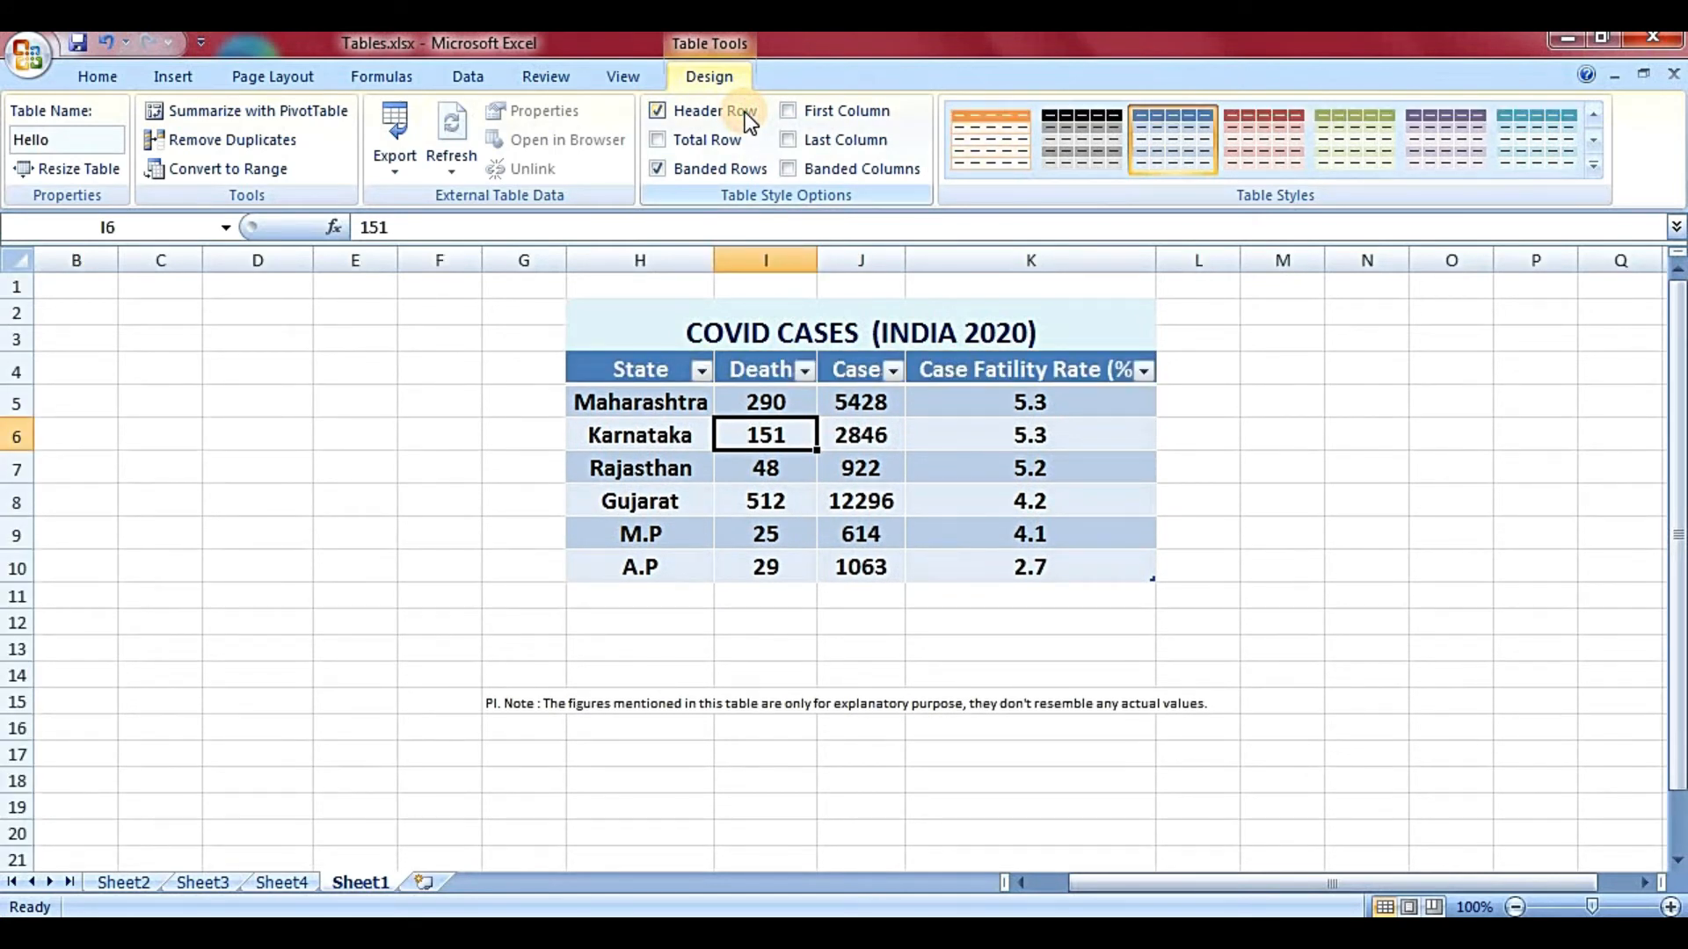
click(739, 139)
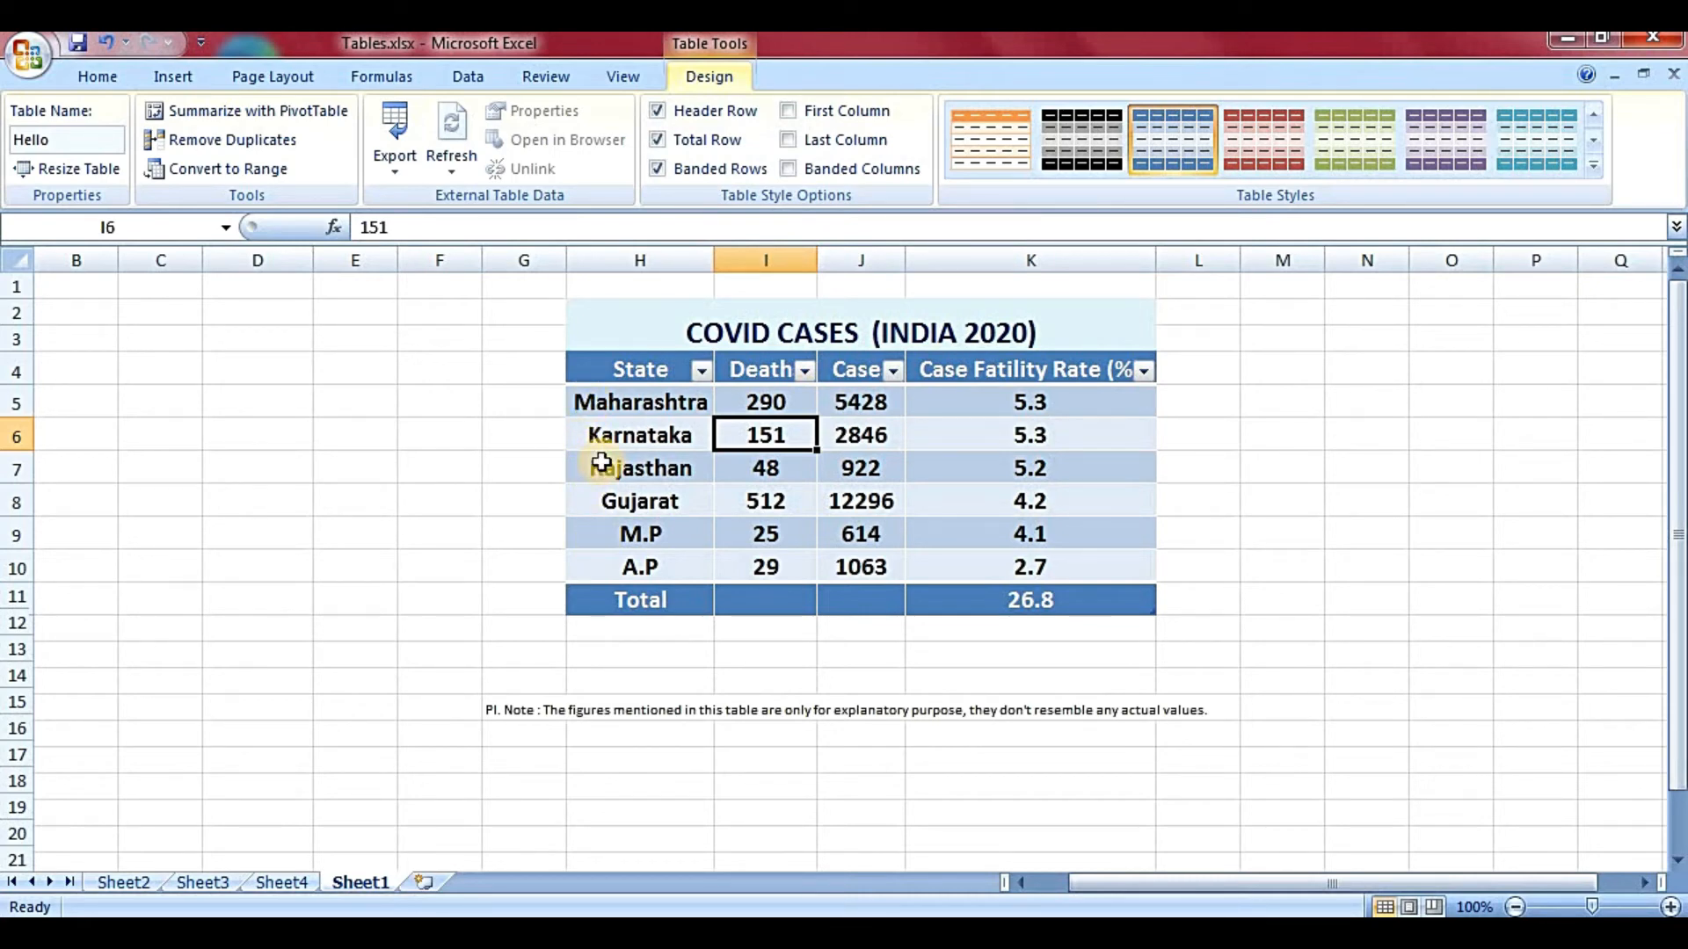
- Toggle Banded Rows, First Column, Last Column and Banded Columns options to compare their effects
click(686, 171)
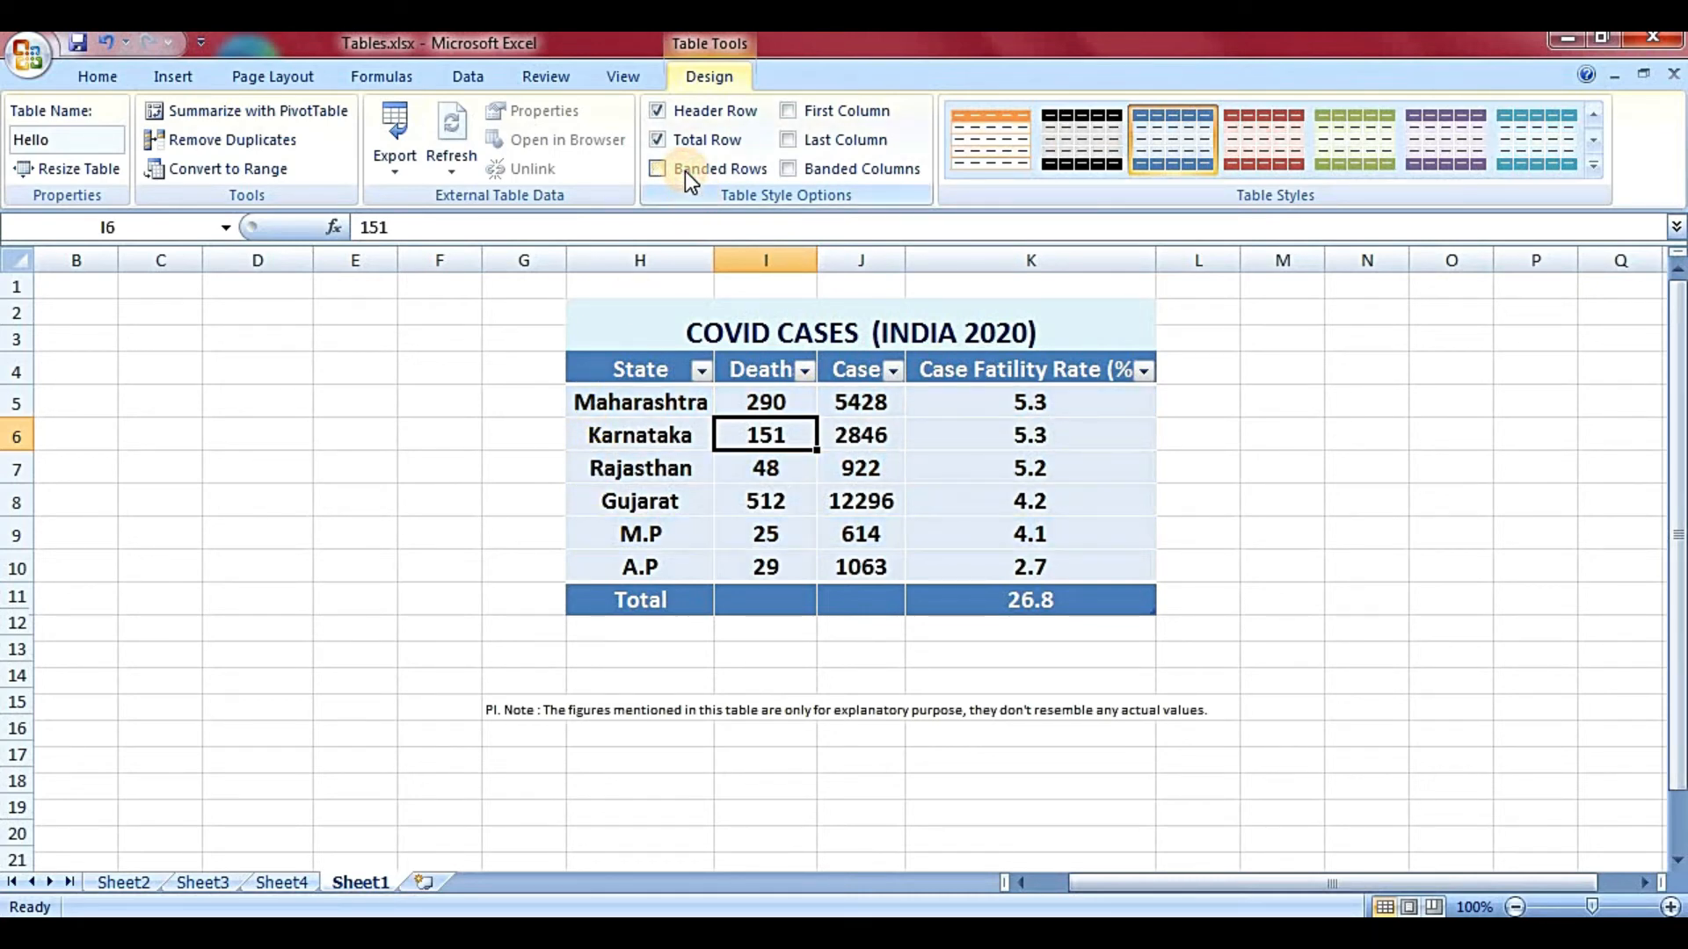
click(684, 170)
click(815, 114)
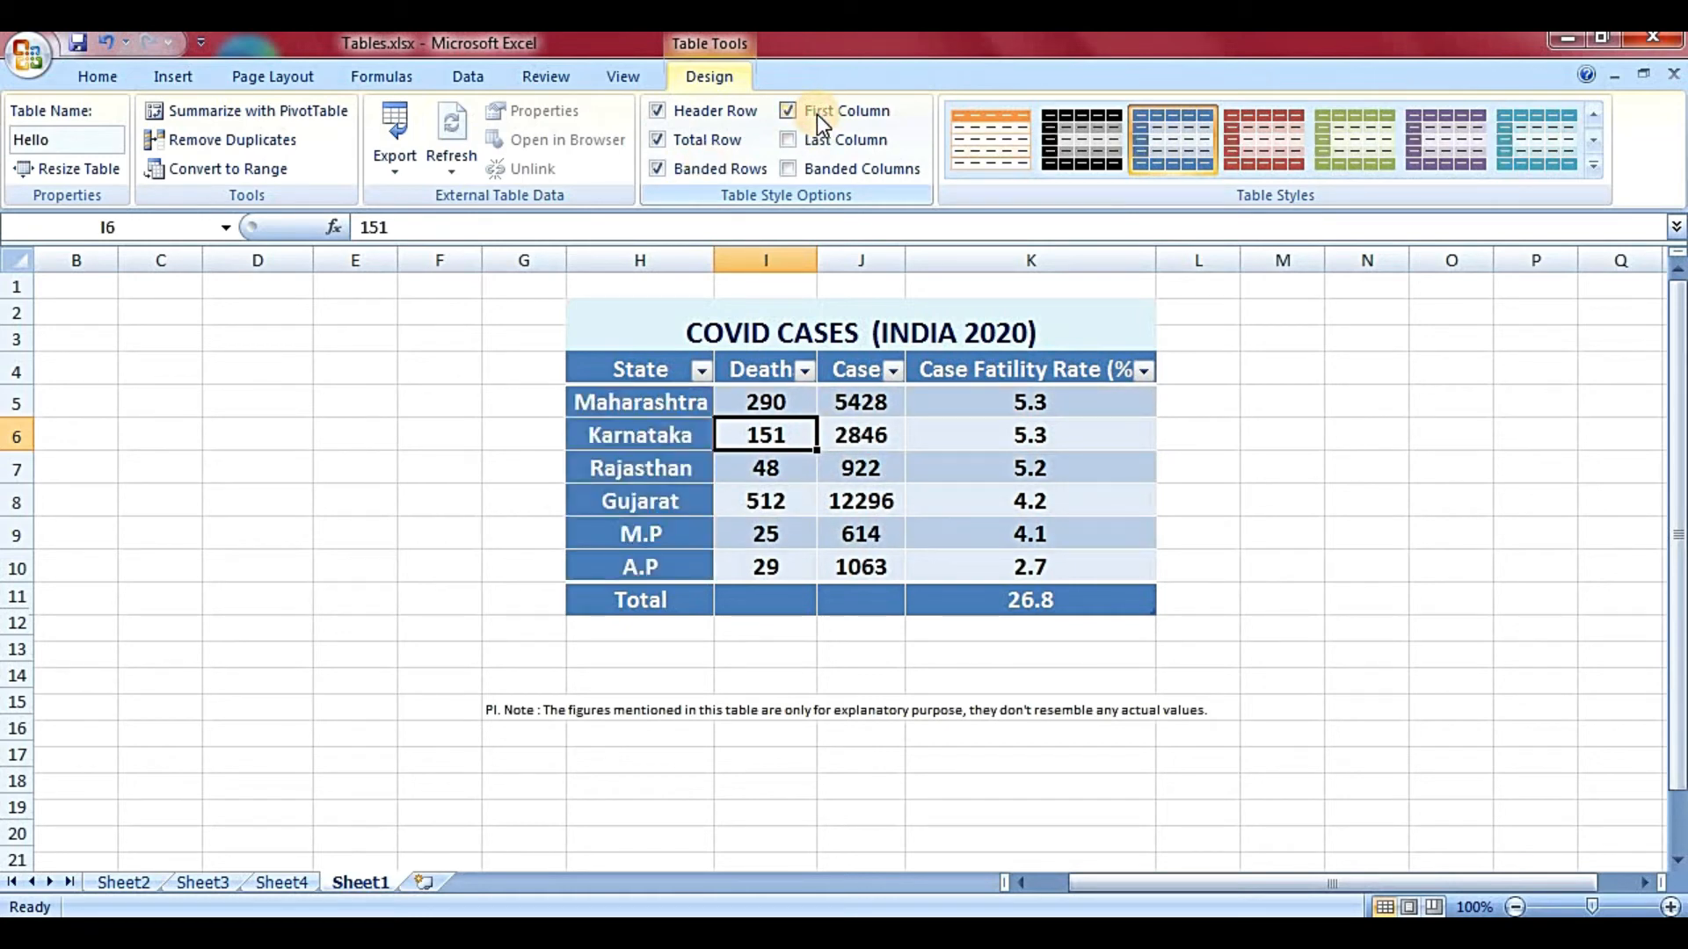
click(815, 115)
click(826, 145)
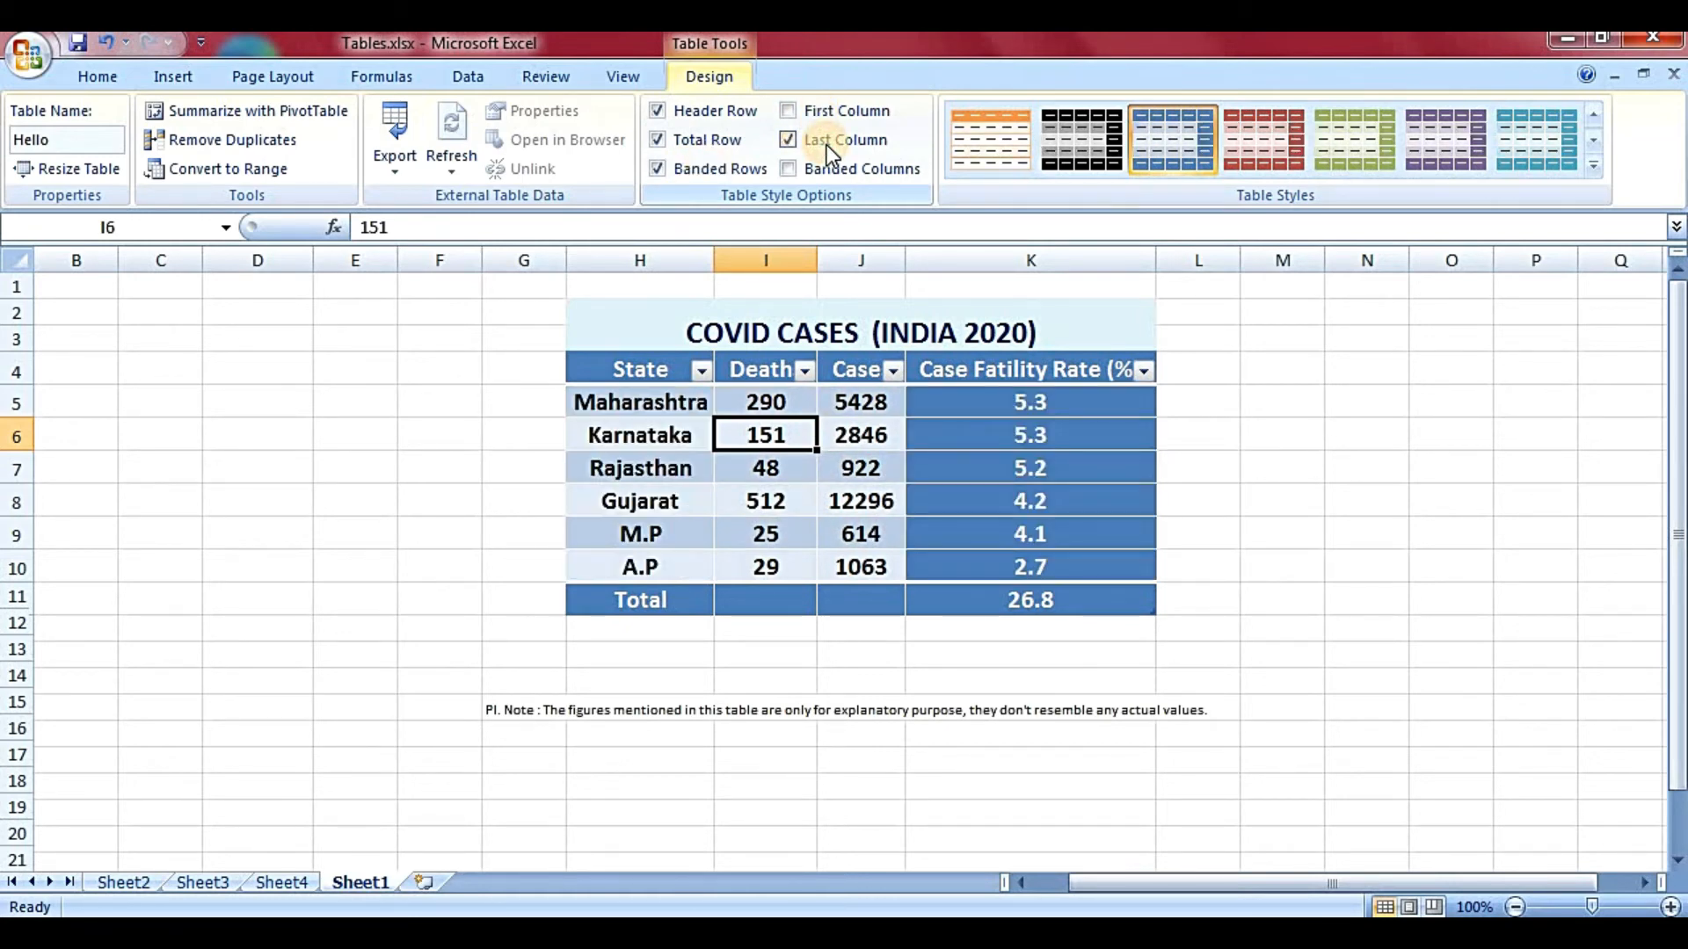
click(826, 145)
click(837, 181)
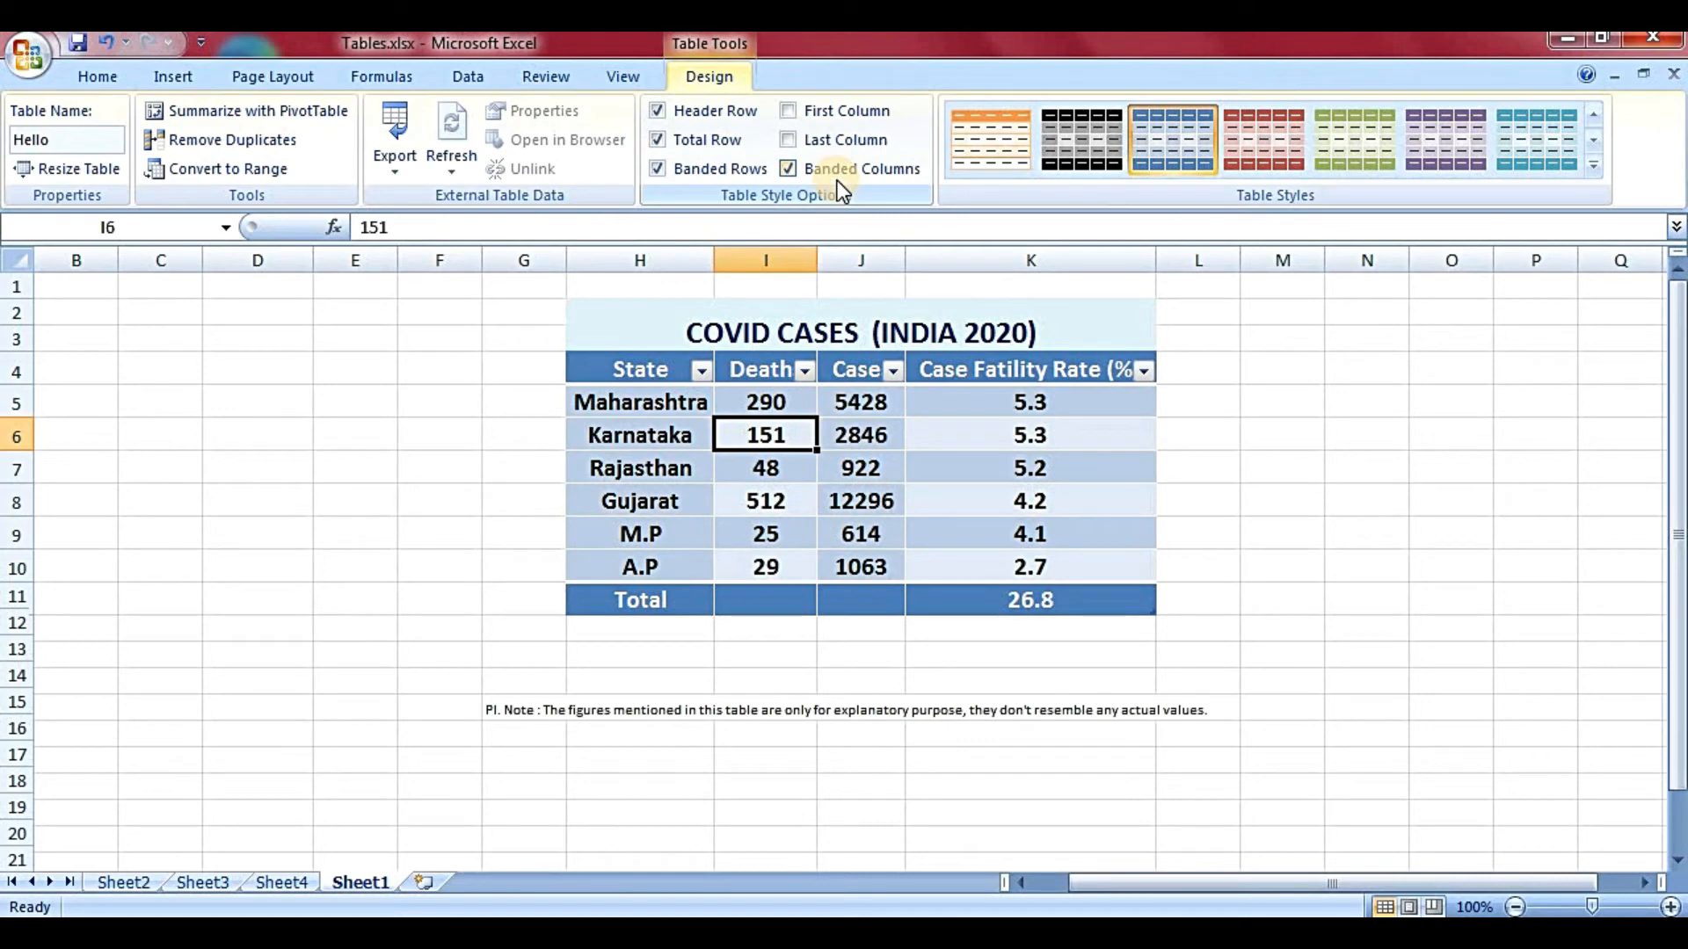
click(837, 181)
click(805, 141)
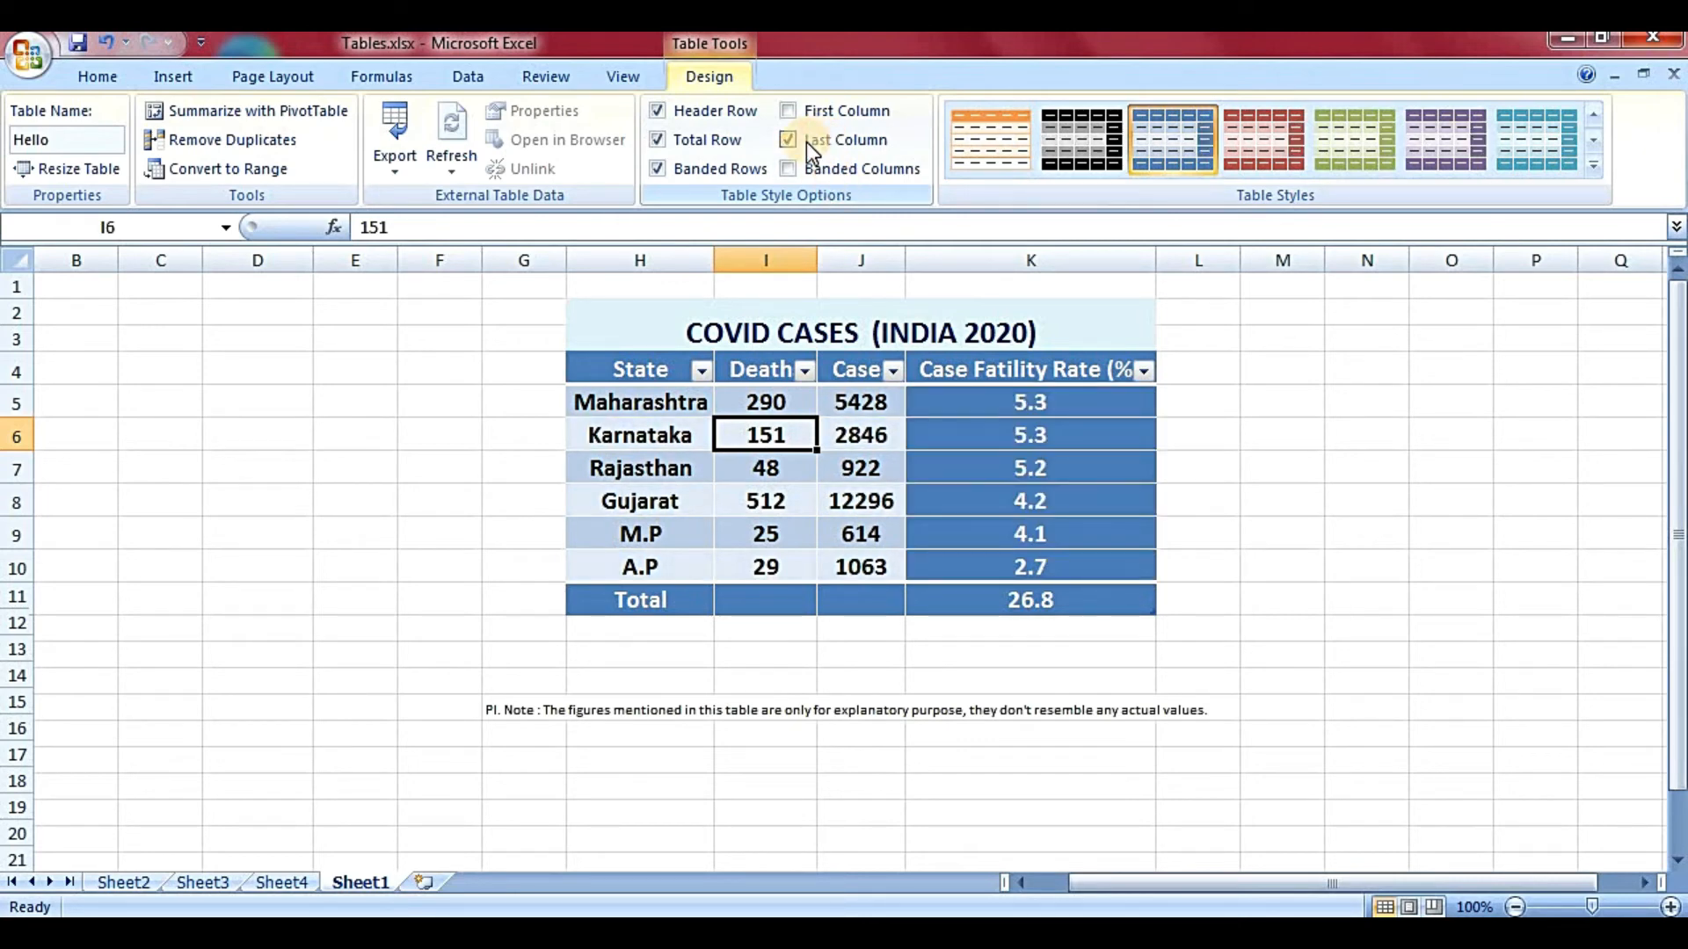
click(805, 141)
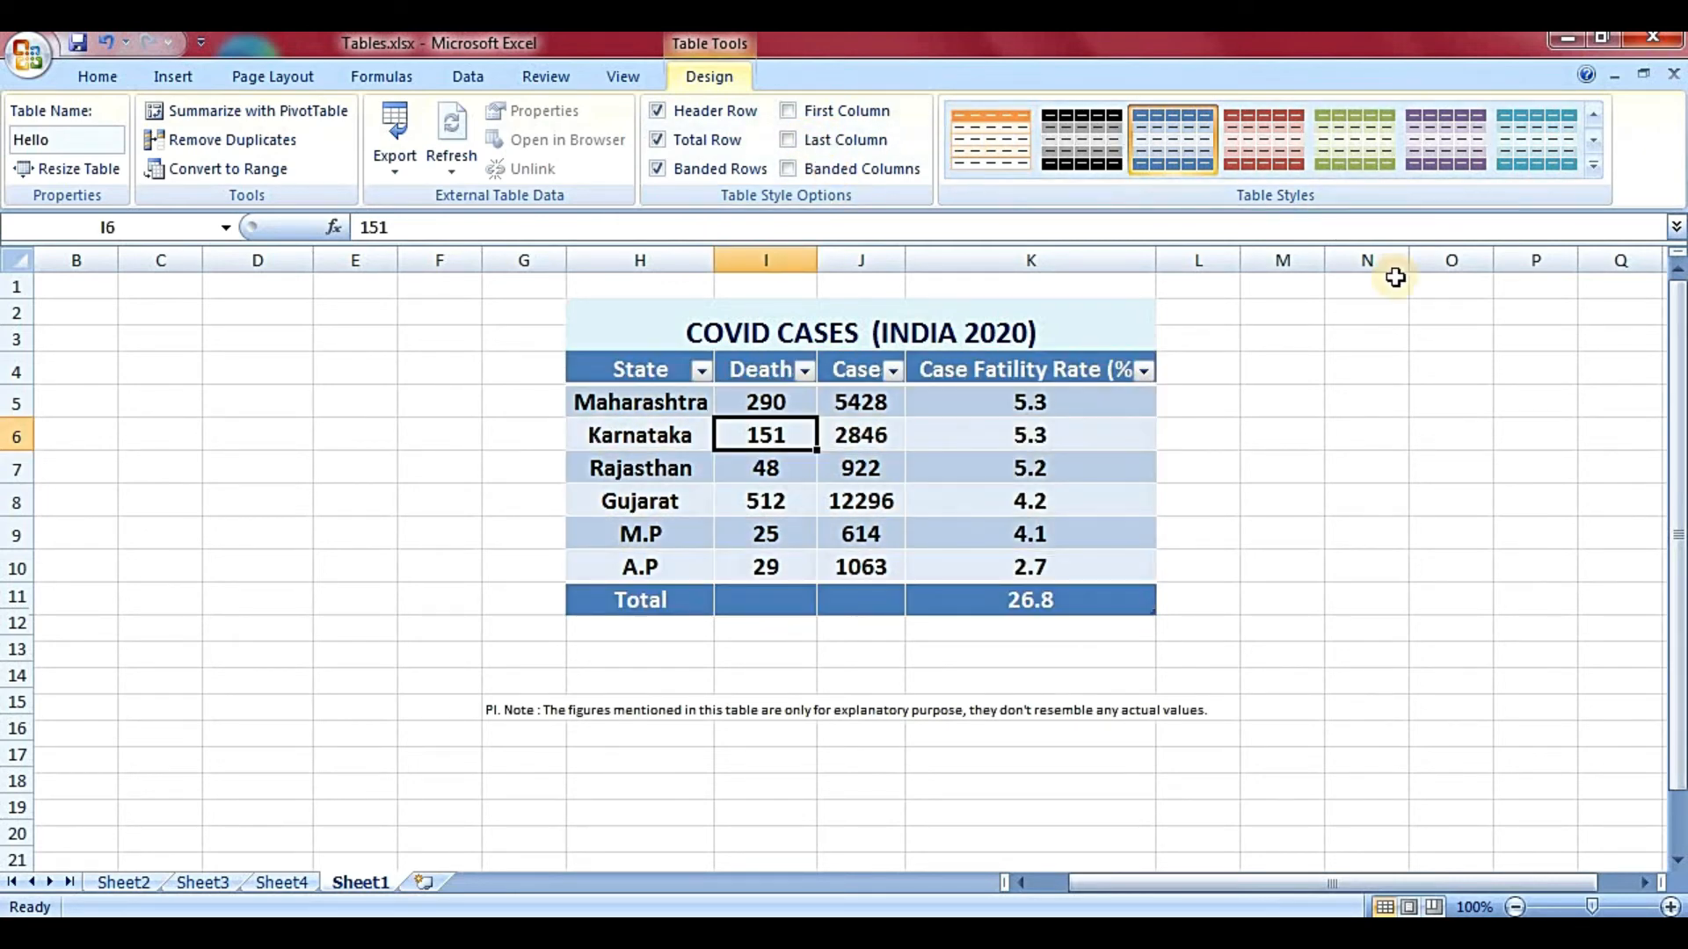
- Apply the green Light table style, then choose New Table Style from the gallery
click(1593, 167)
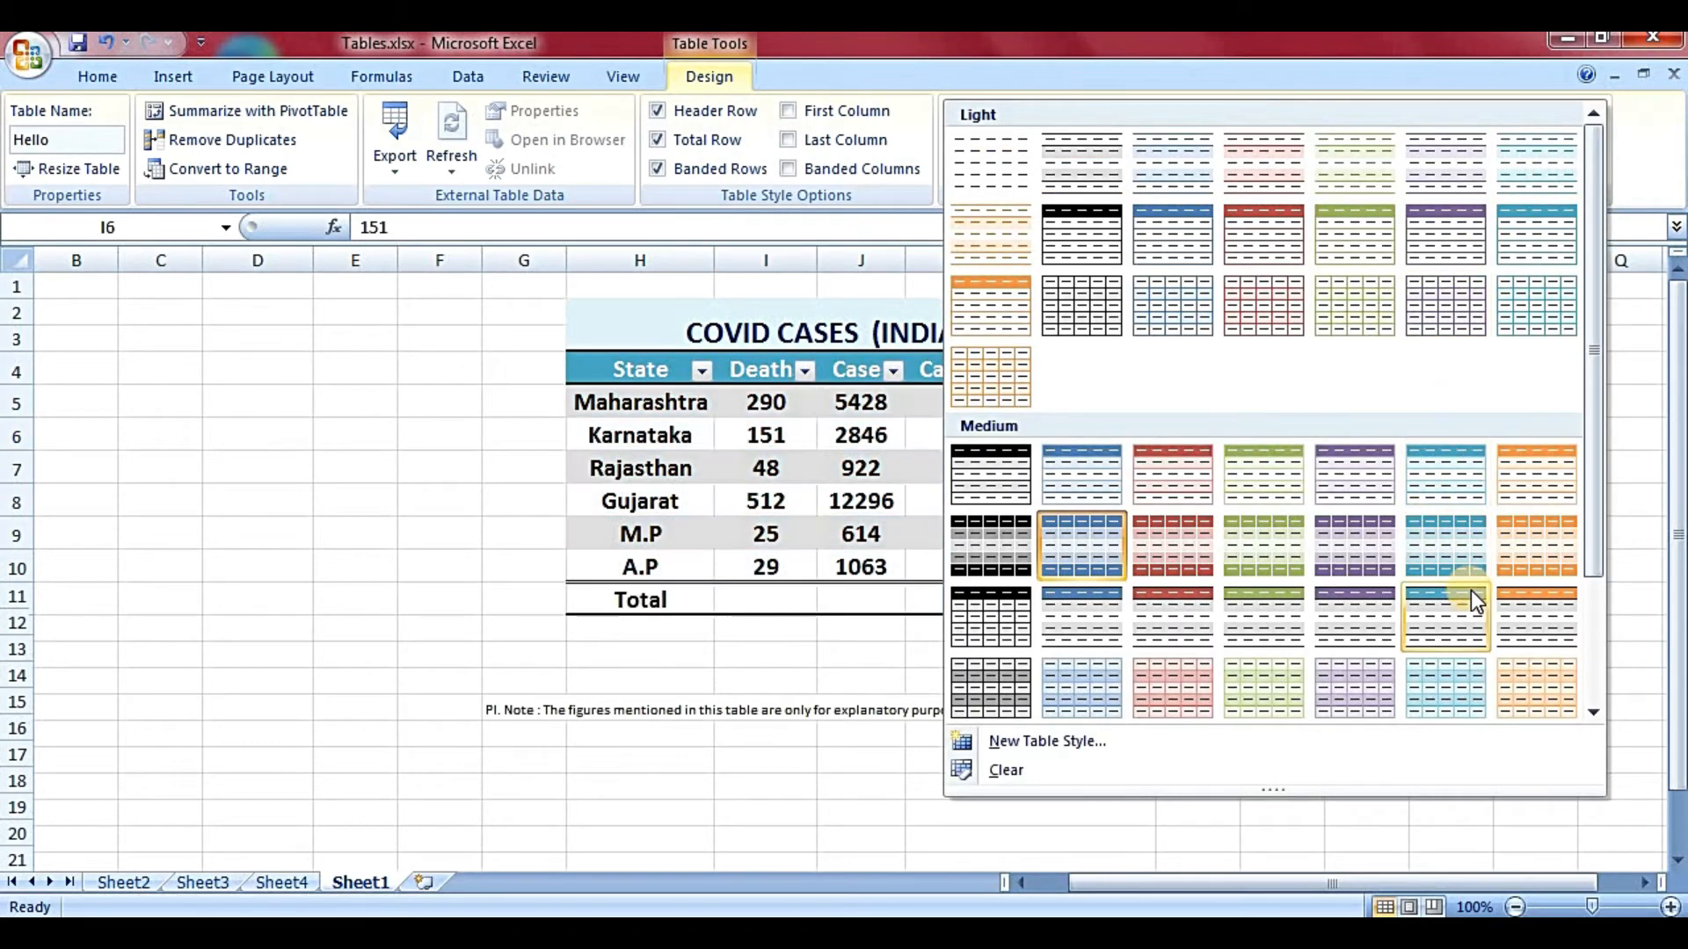
click(1593, 629)
click(1593, 711)
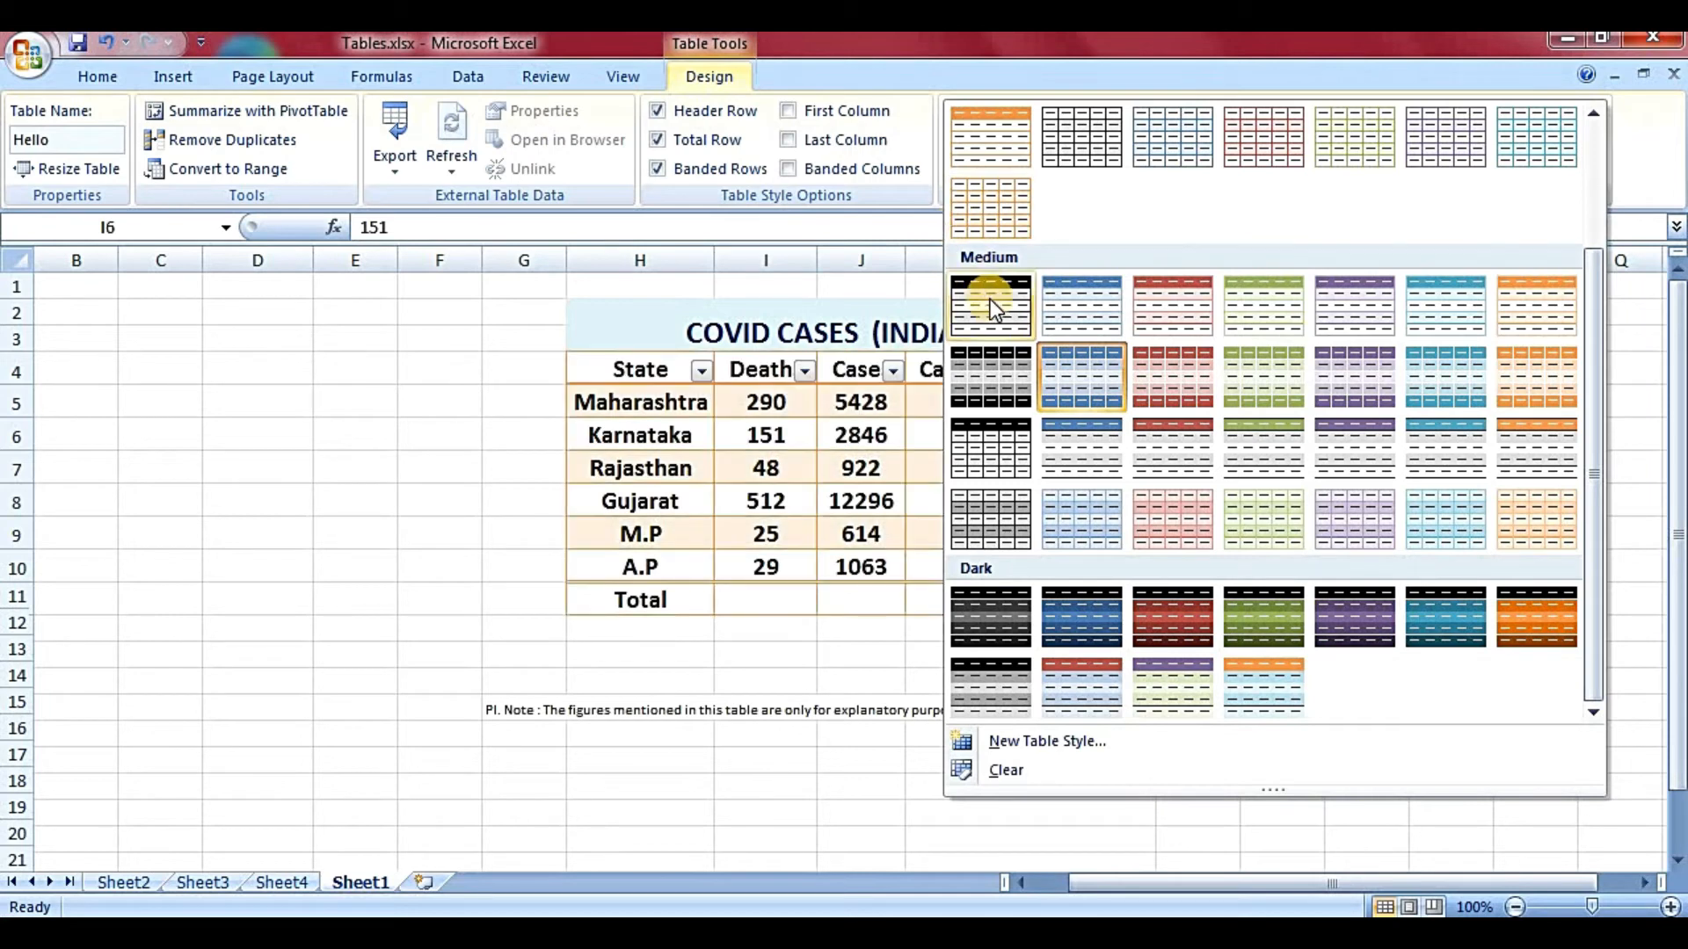
drag(1602, 504, 1601, 382)
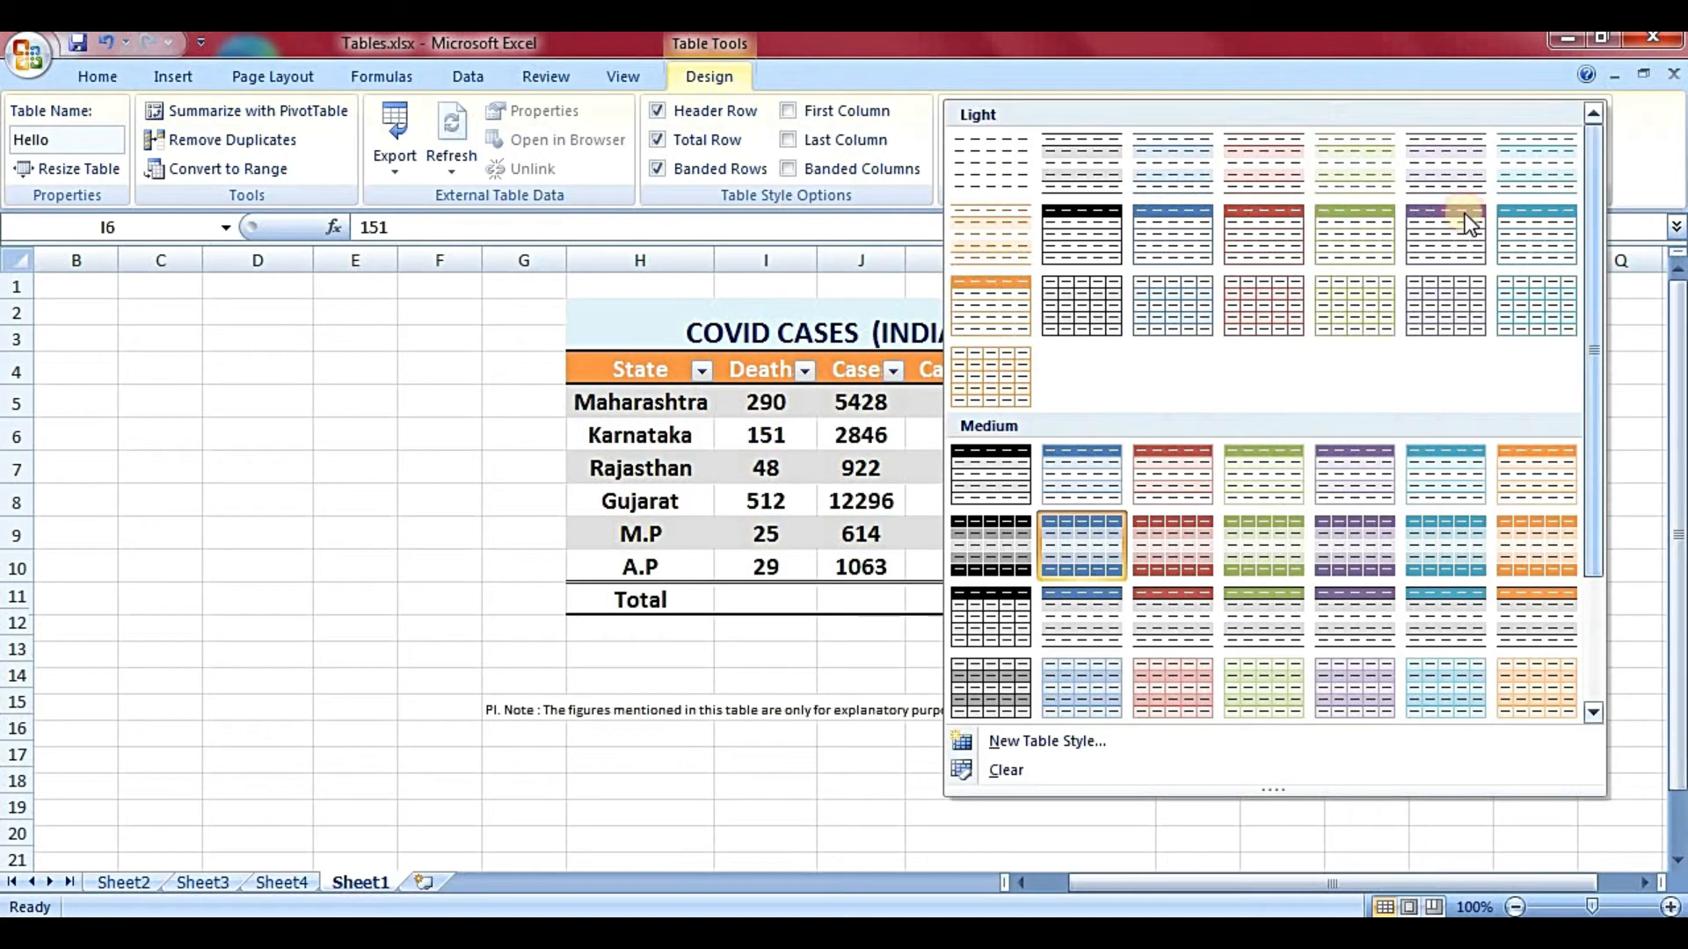
click(1354, 224)
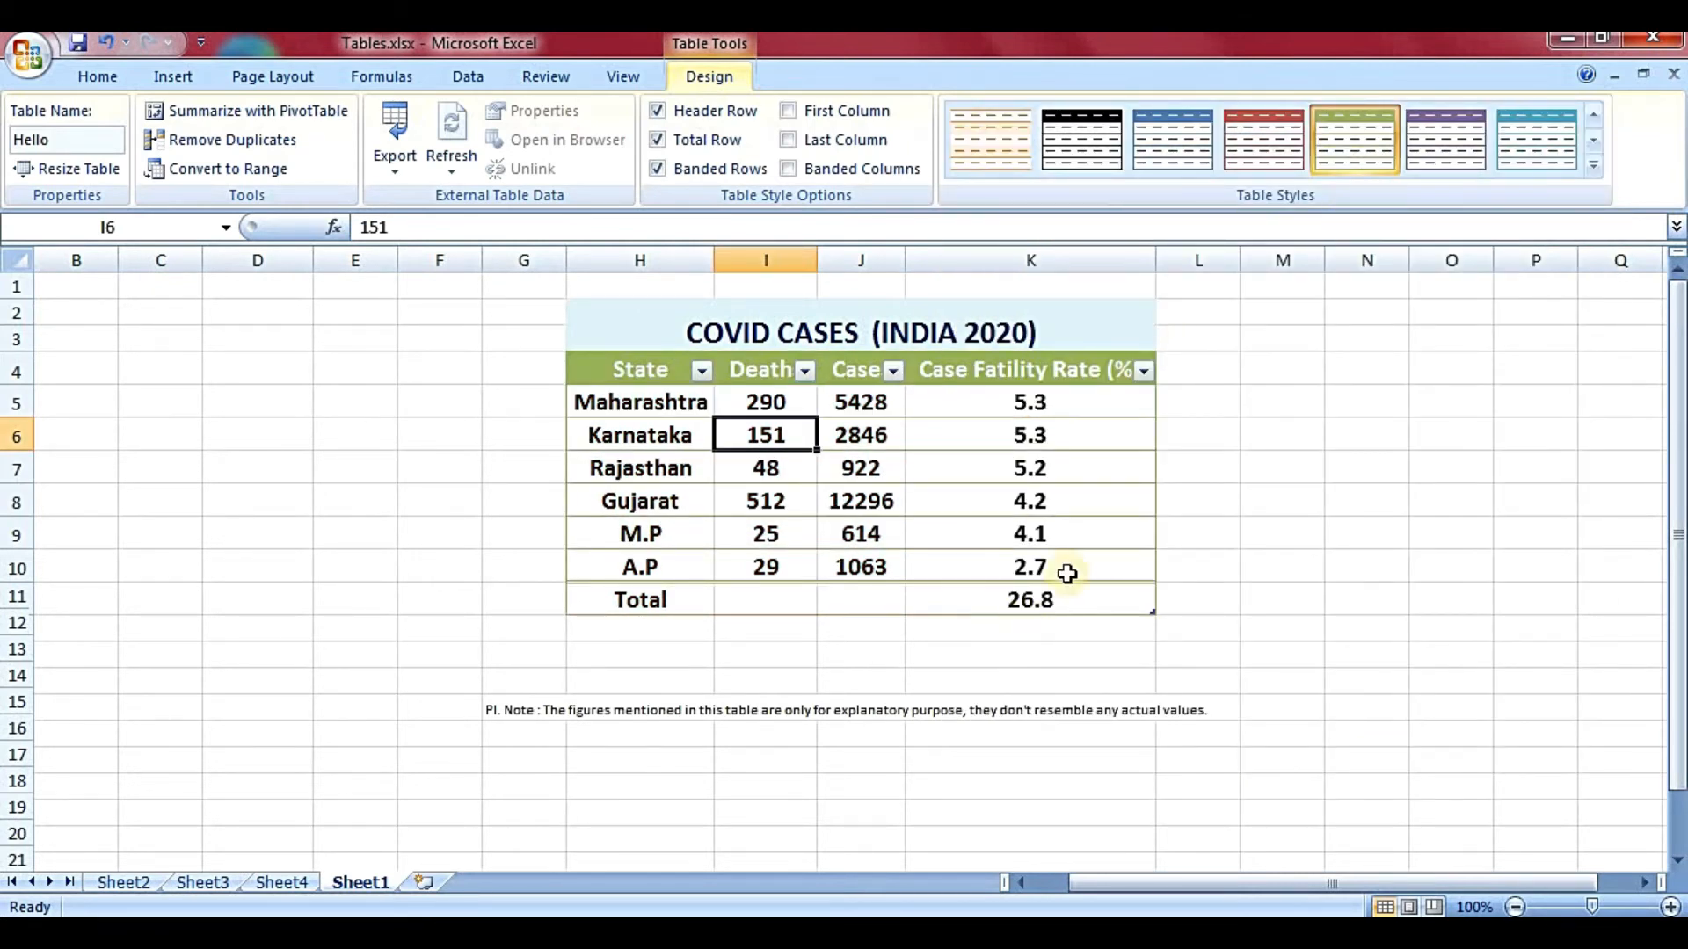
click(1591, 166)
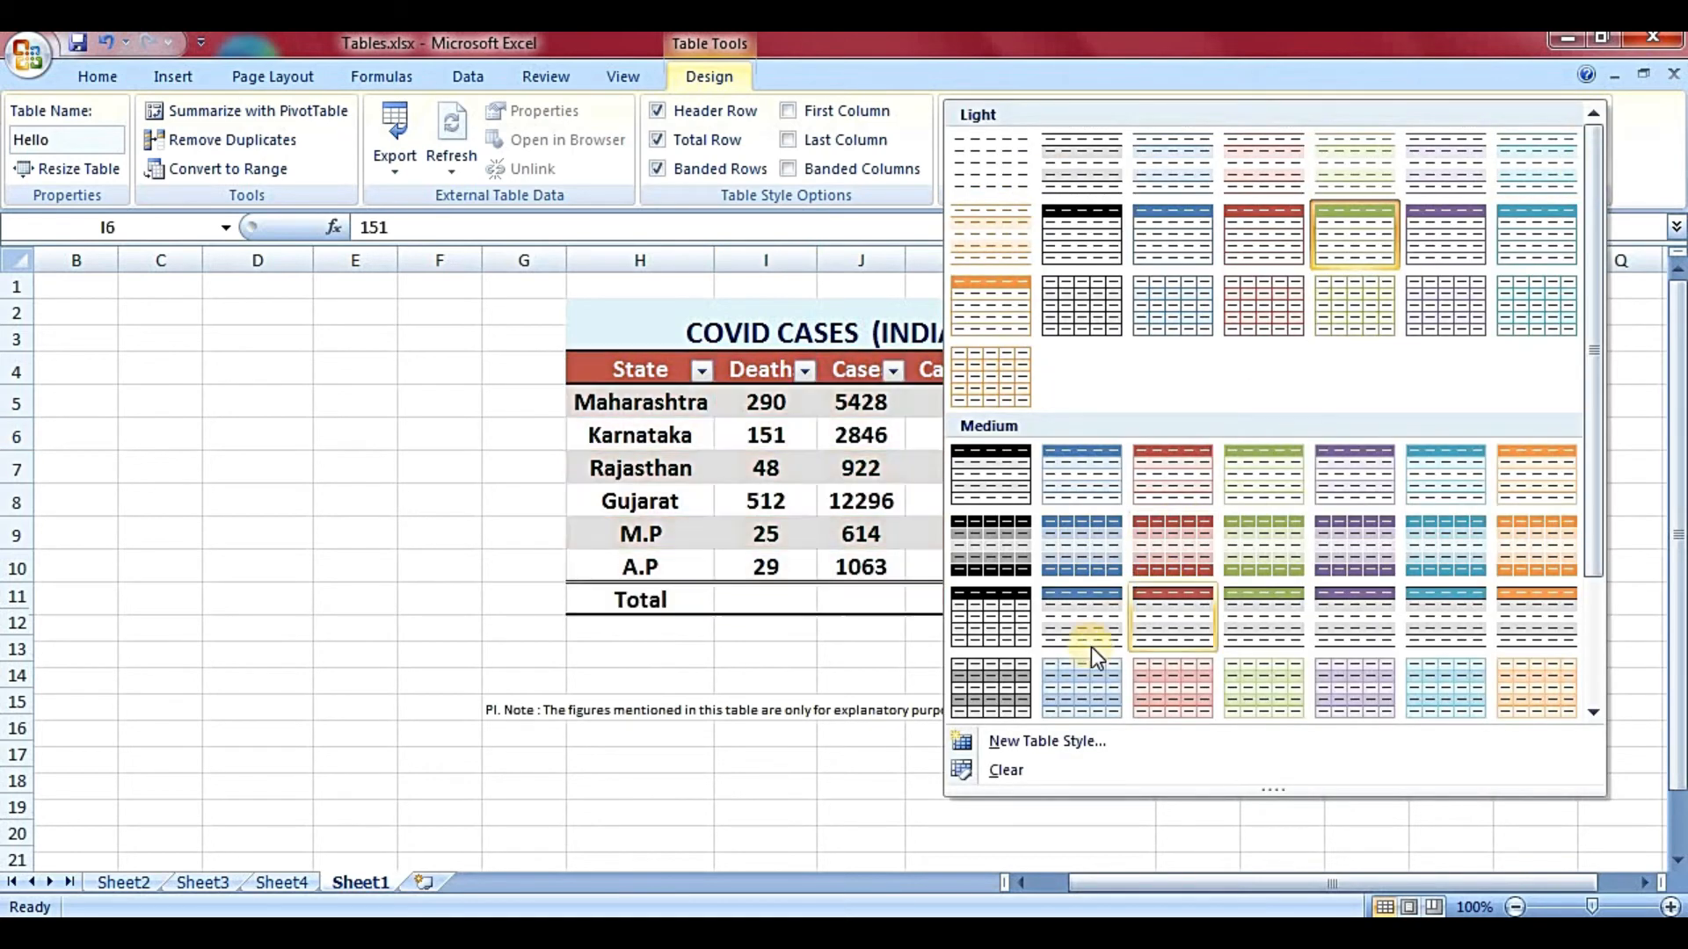
click(1038, 747)
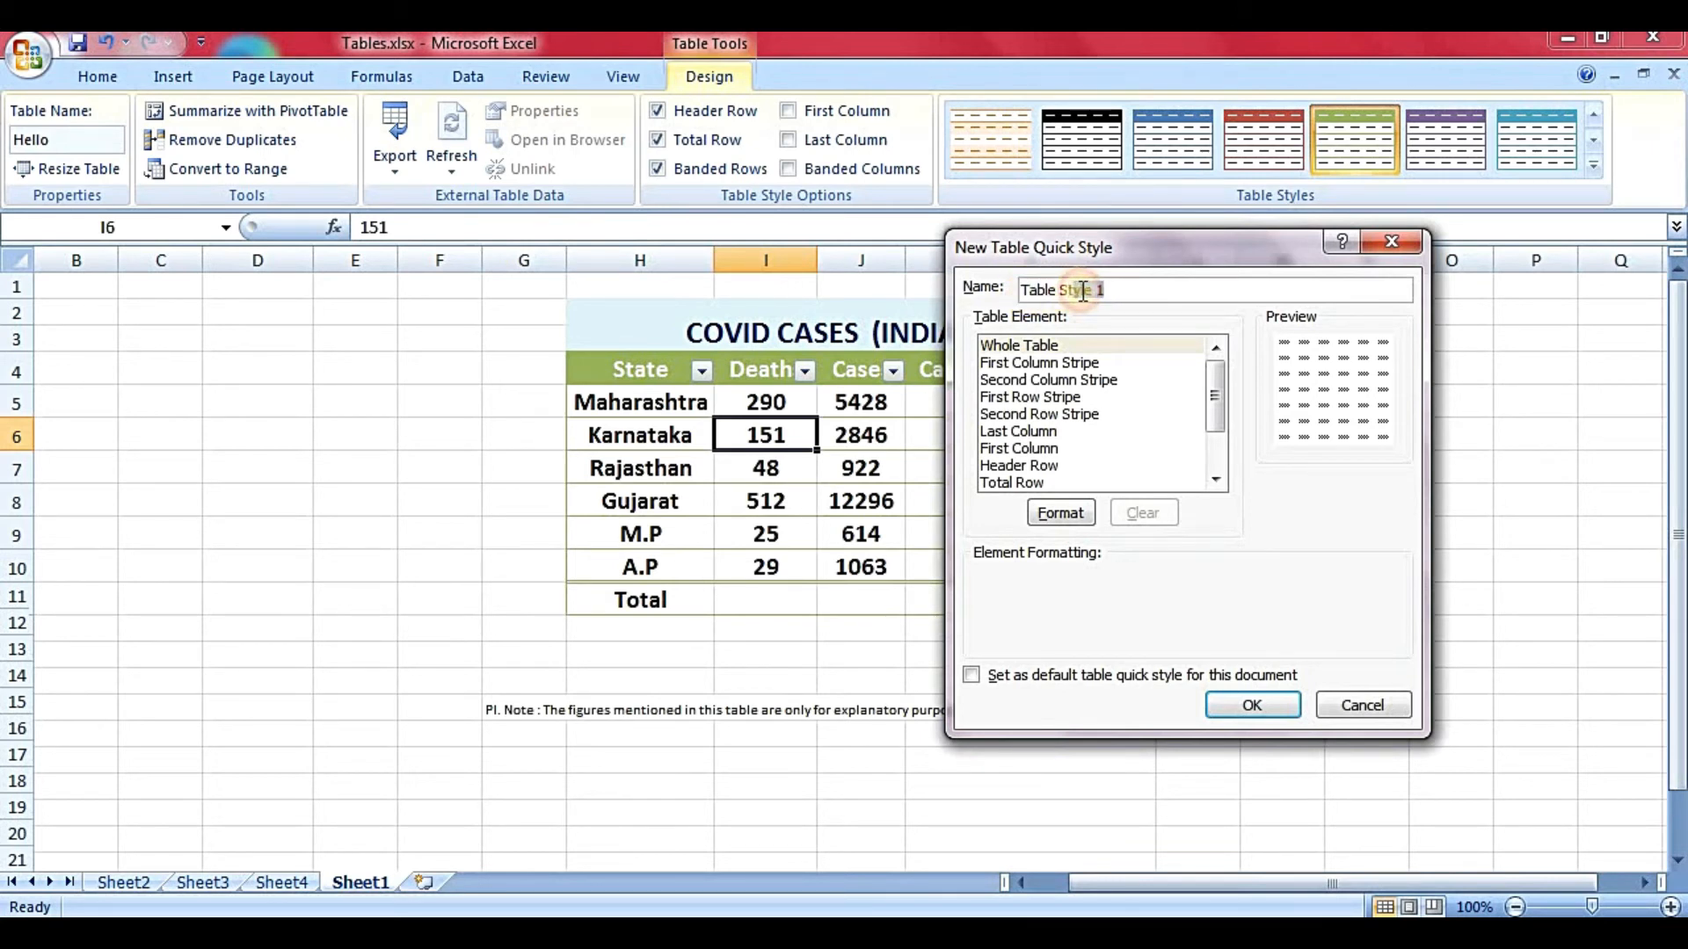
- Select the Second Column Stripe element and set its stripe size to 5
click(1109, 368)
click(1114, 382)
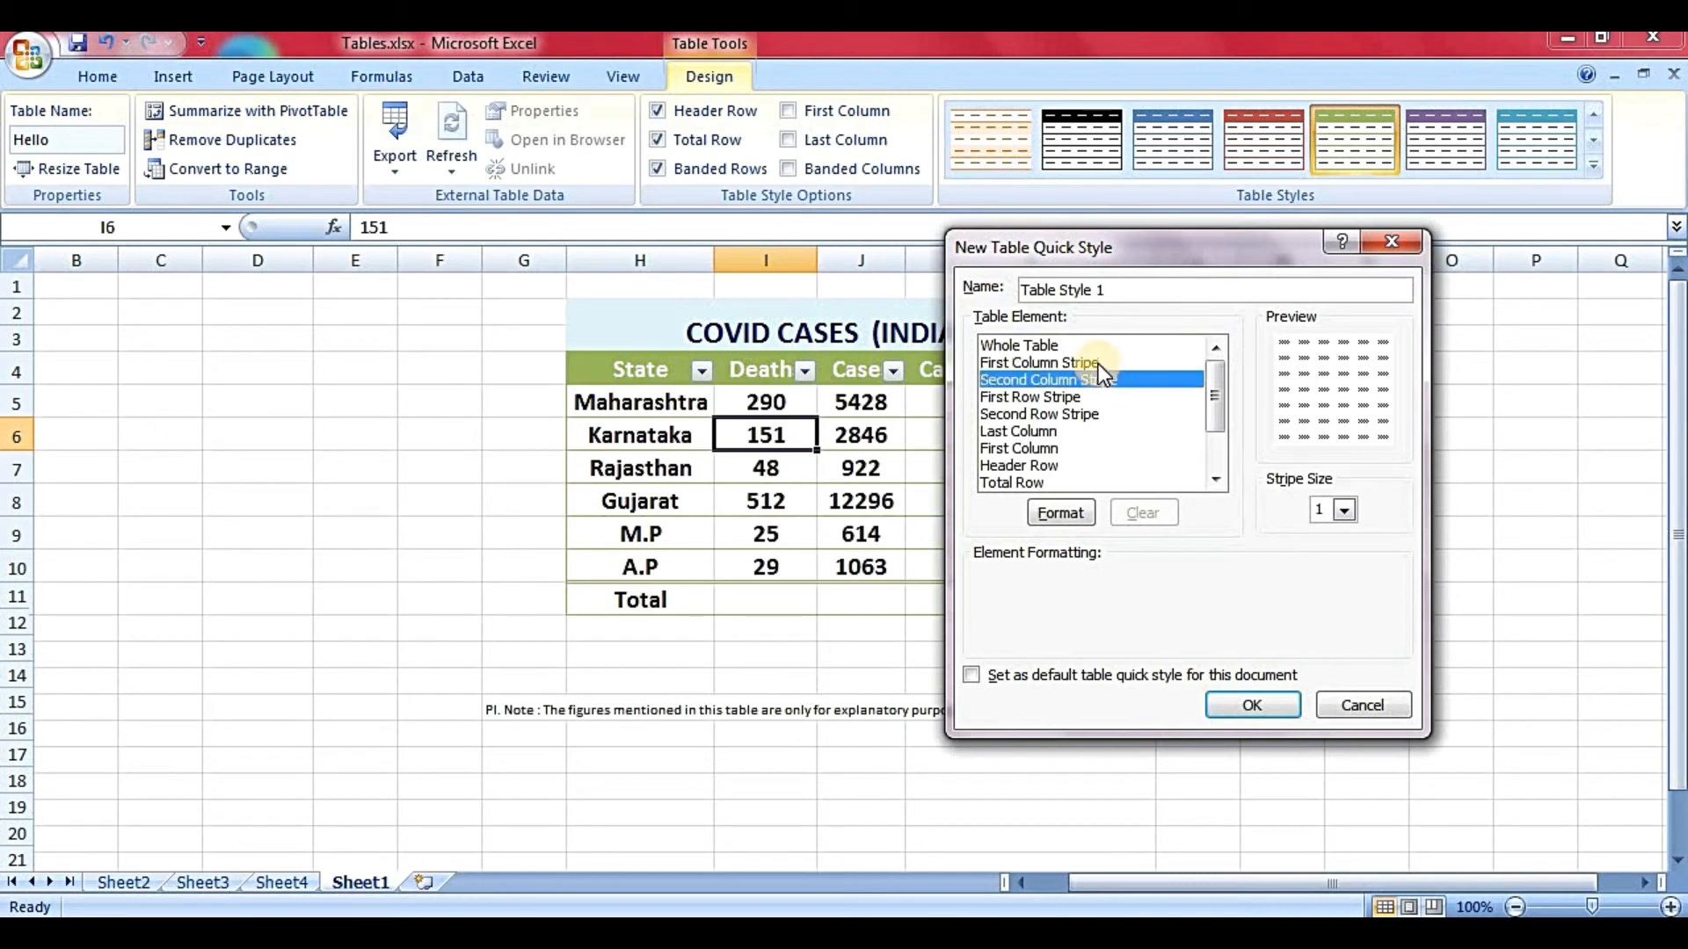
click(1098, 364)
click(1106, 381)
click(1341, 510)
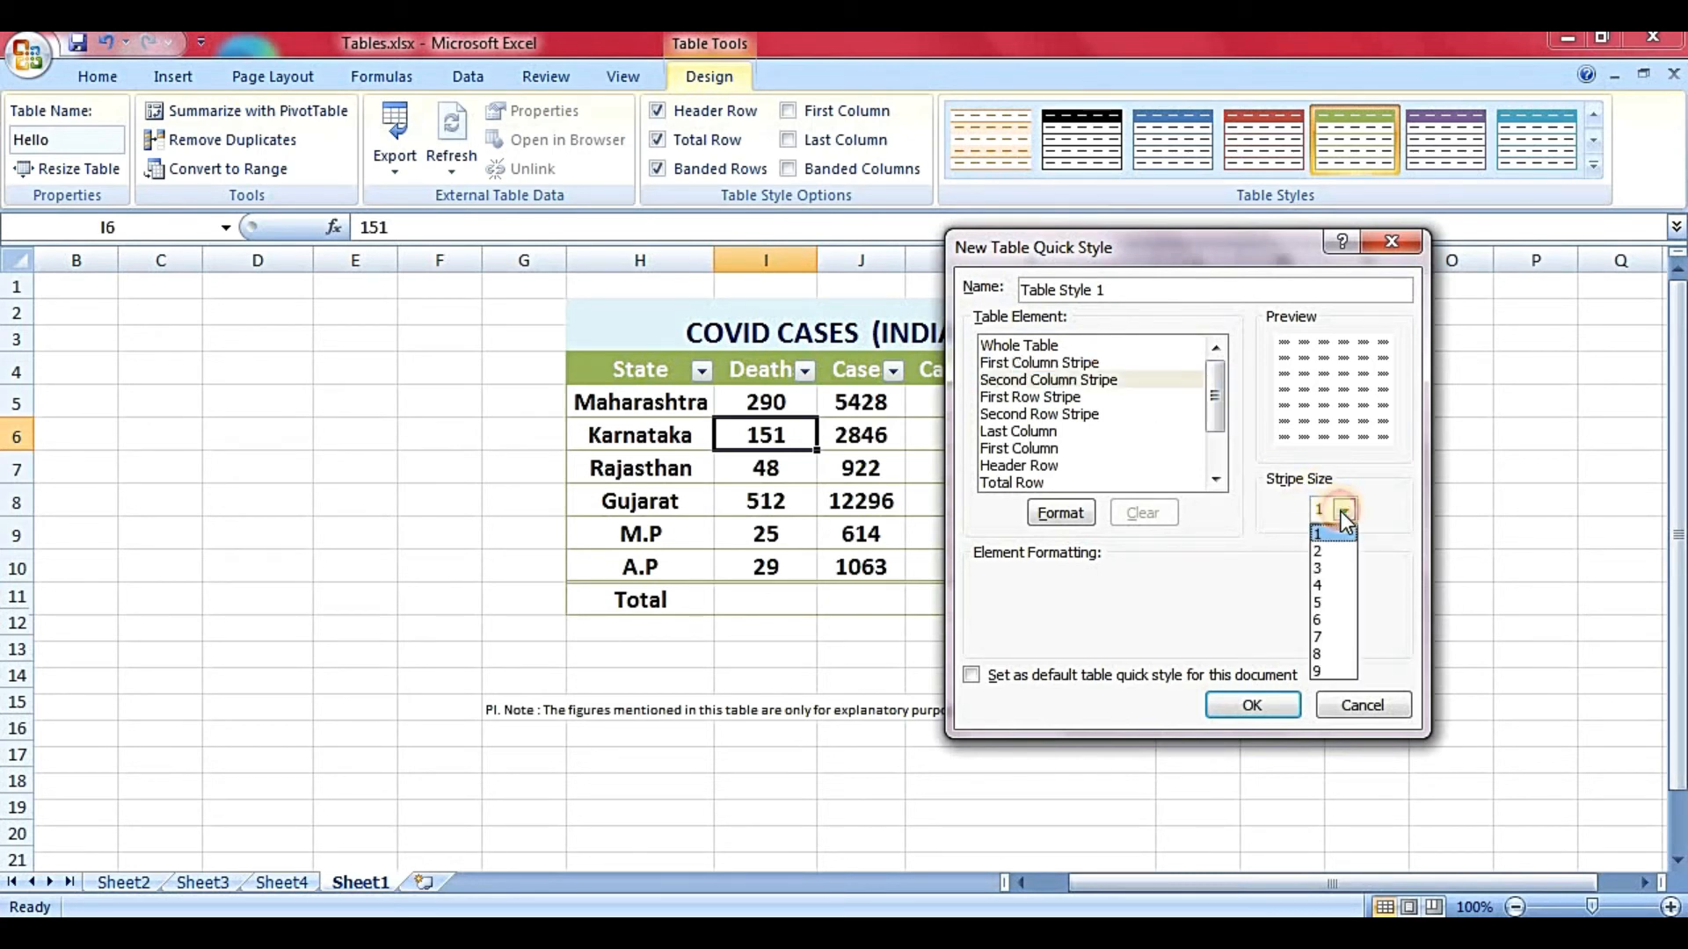
click(1332, 603)
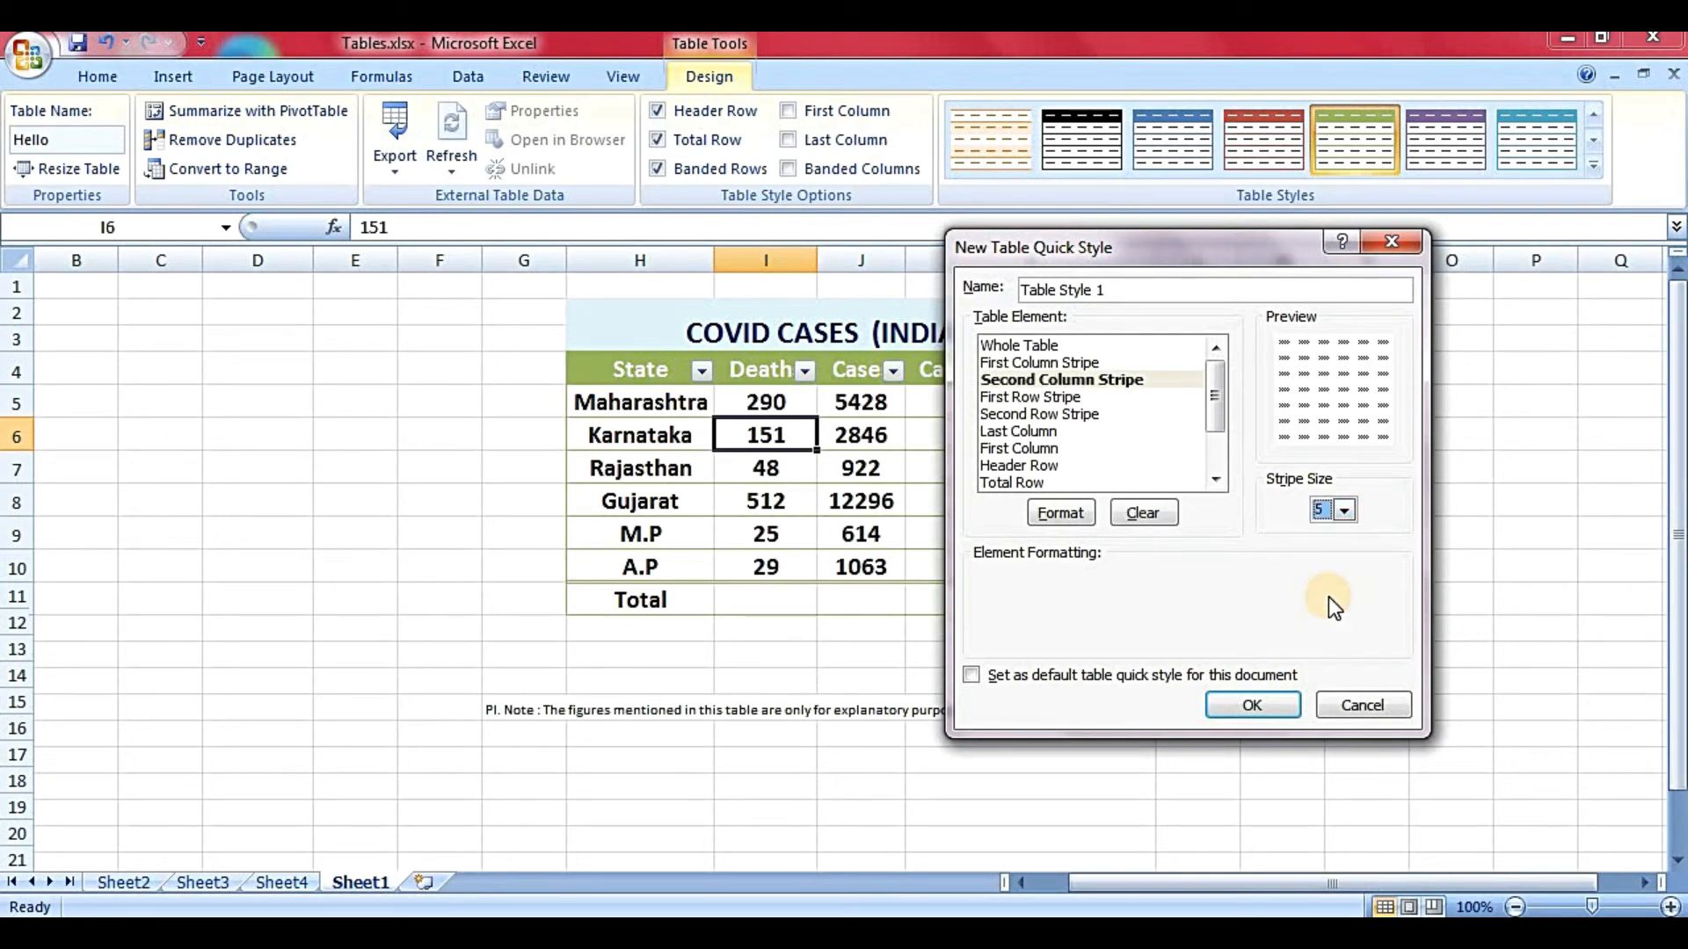
- Format the stripe with a dash-dot-dot border and lavender fill, then save Table Style 1
click(1060, 513)
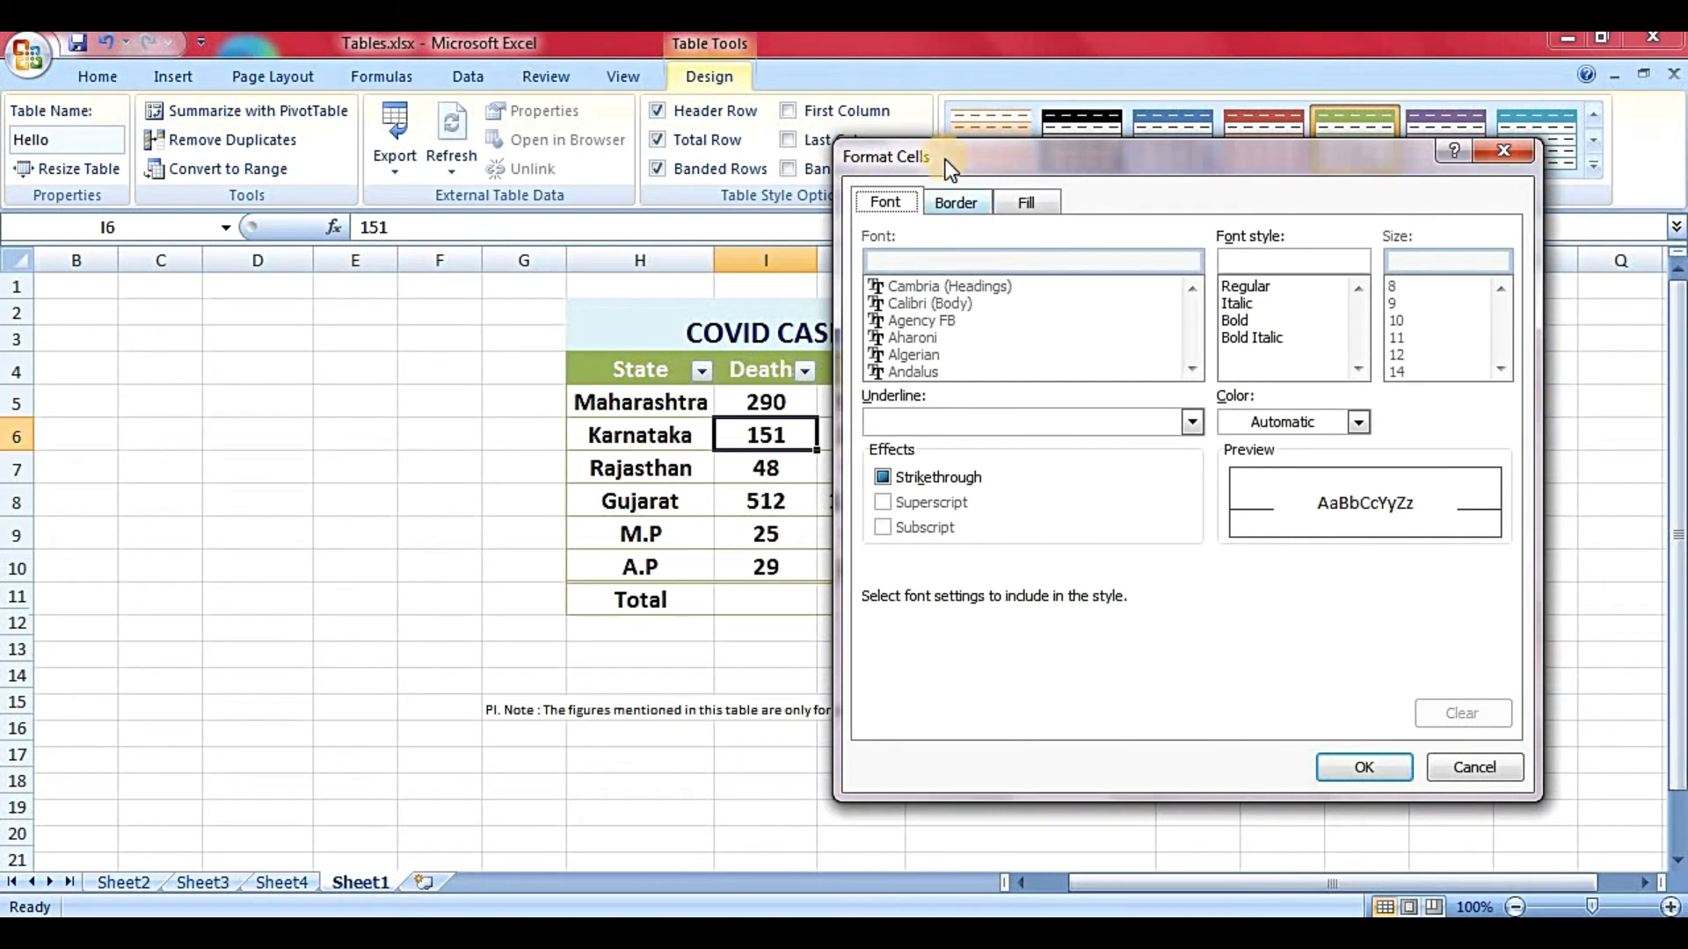
click(958, 205)
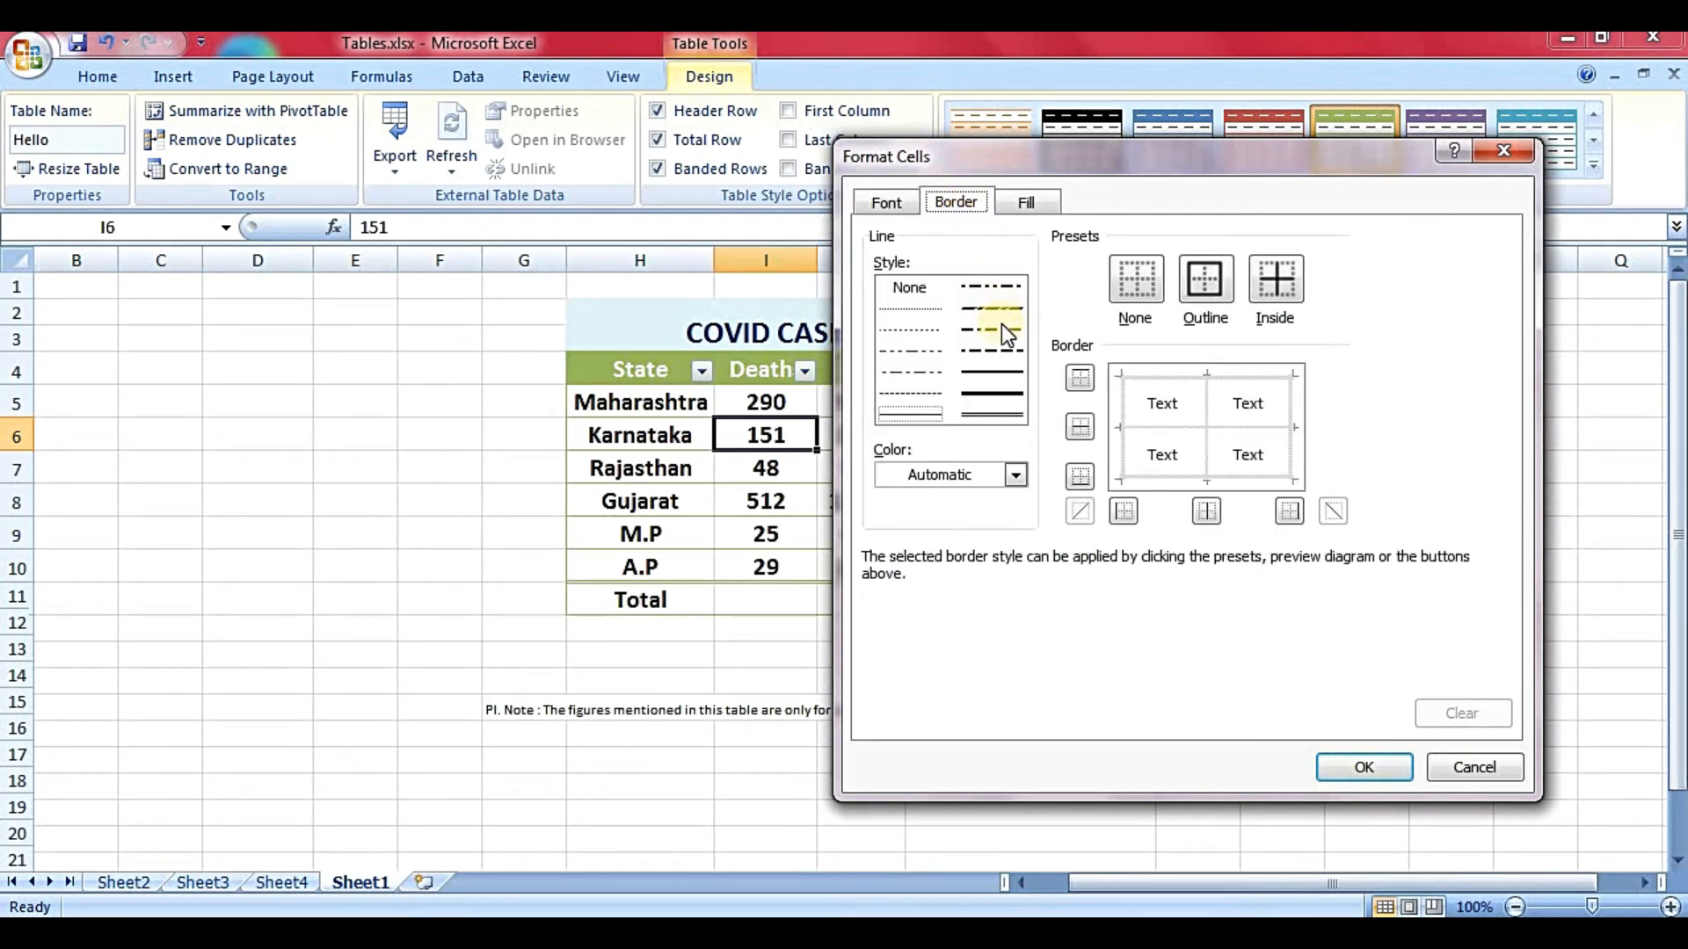
click(1001, 327)
click(1021, 204)
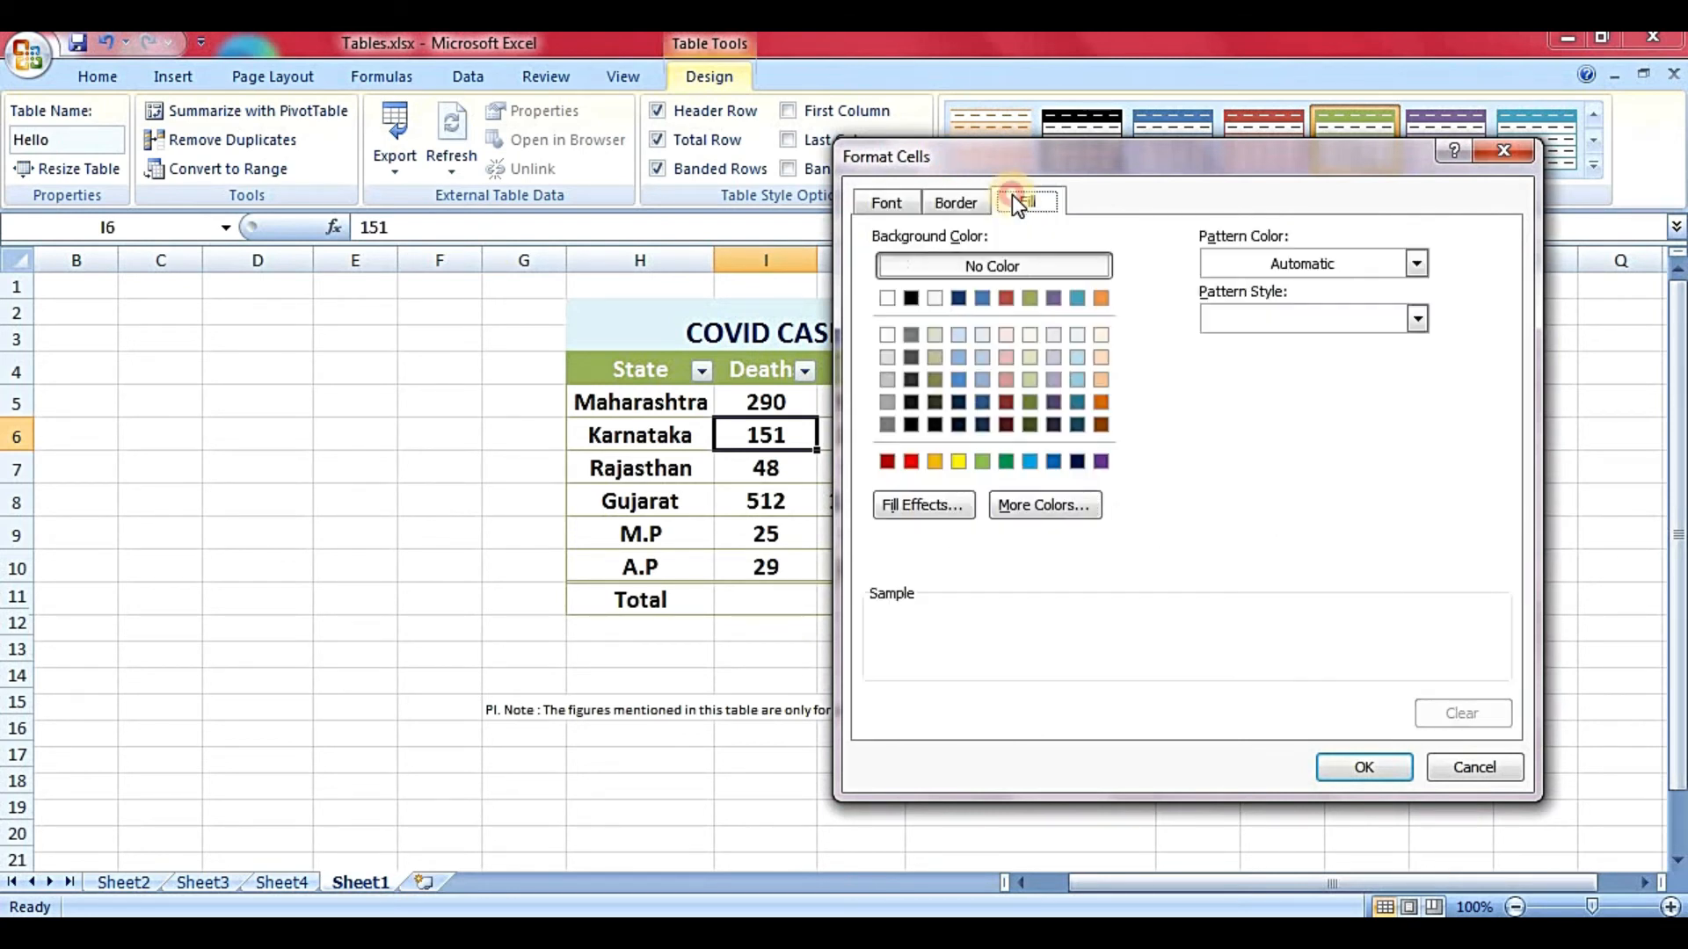
click(1053, 357)
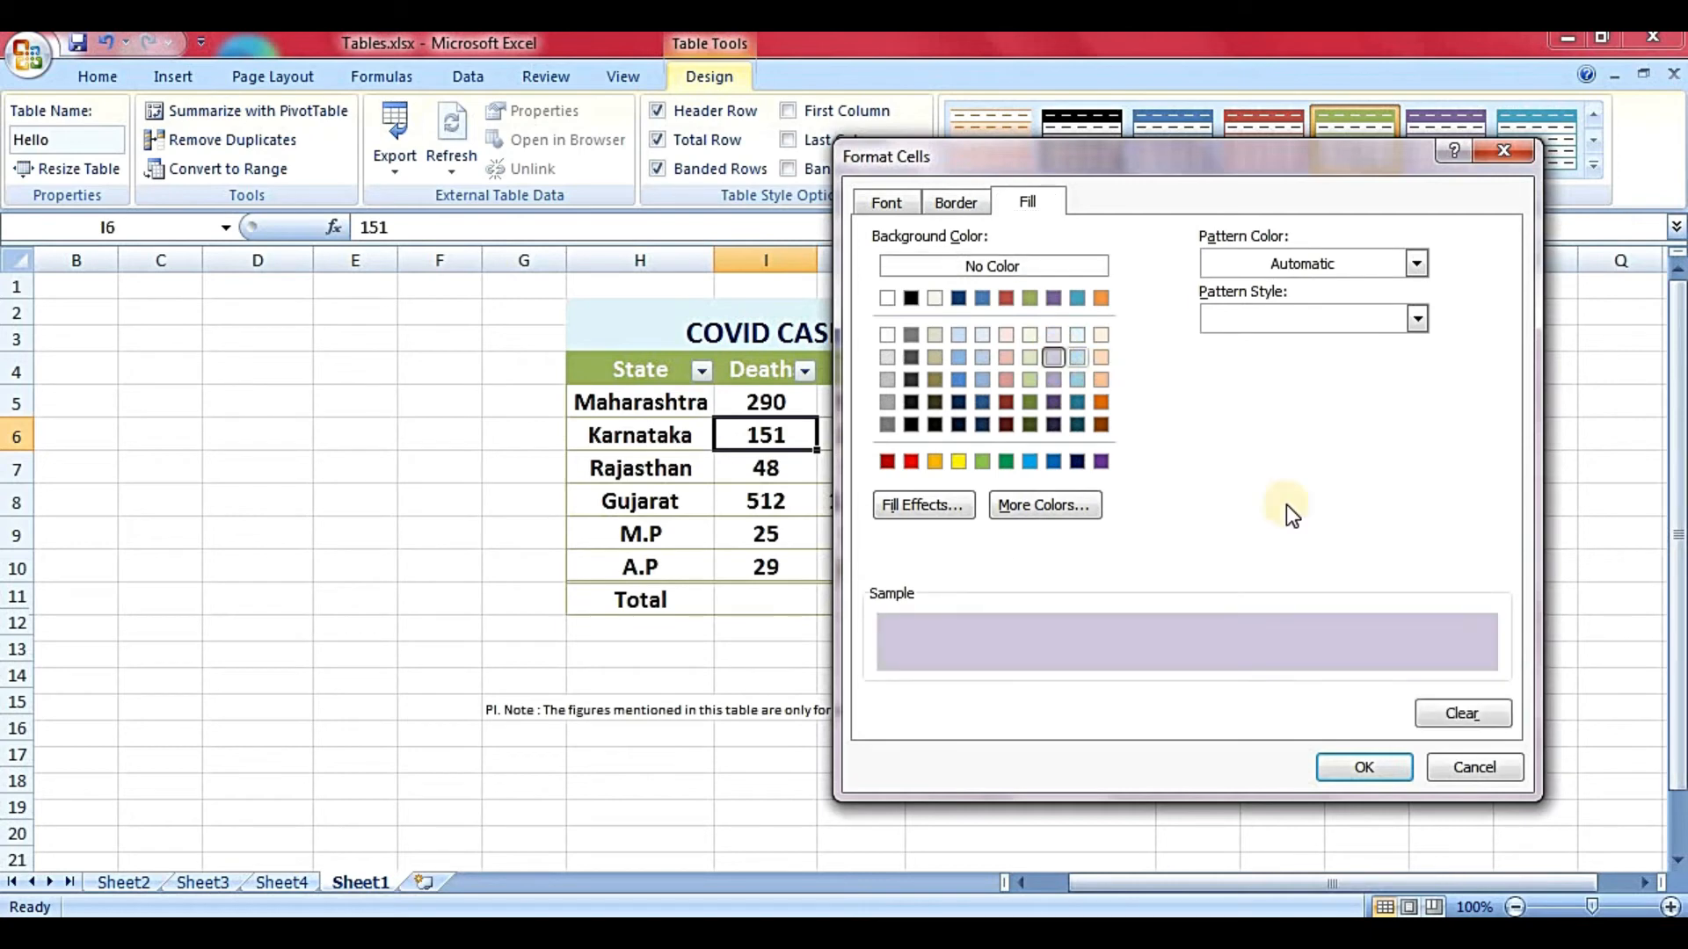
click(1357, 758)
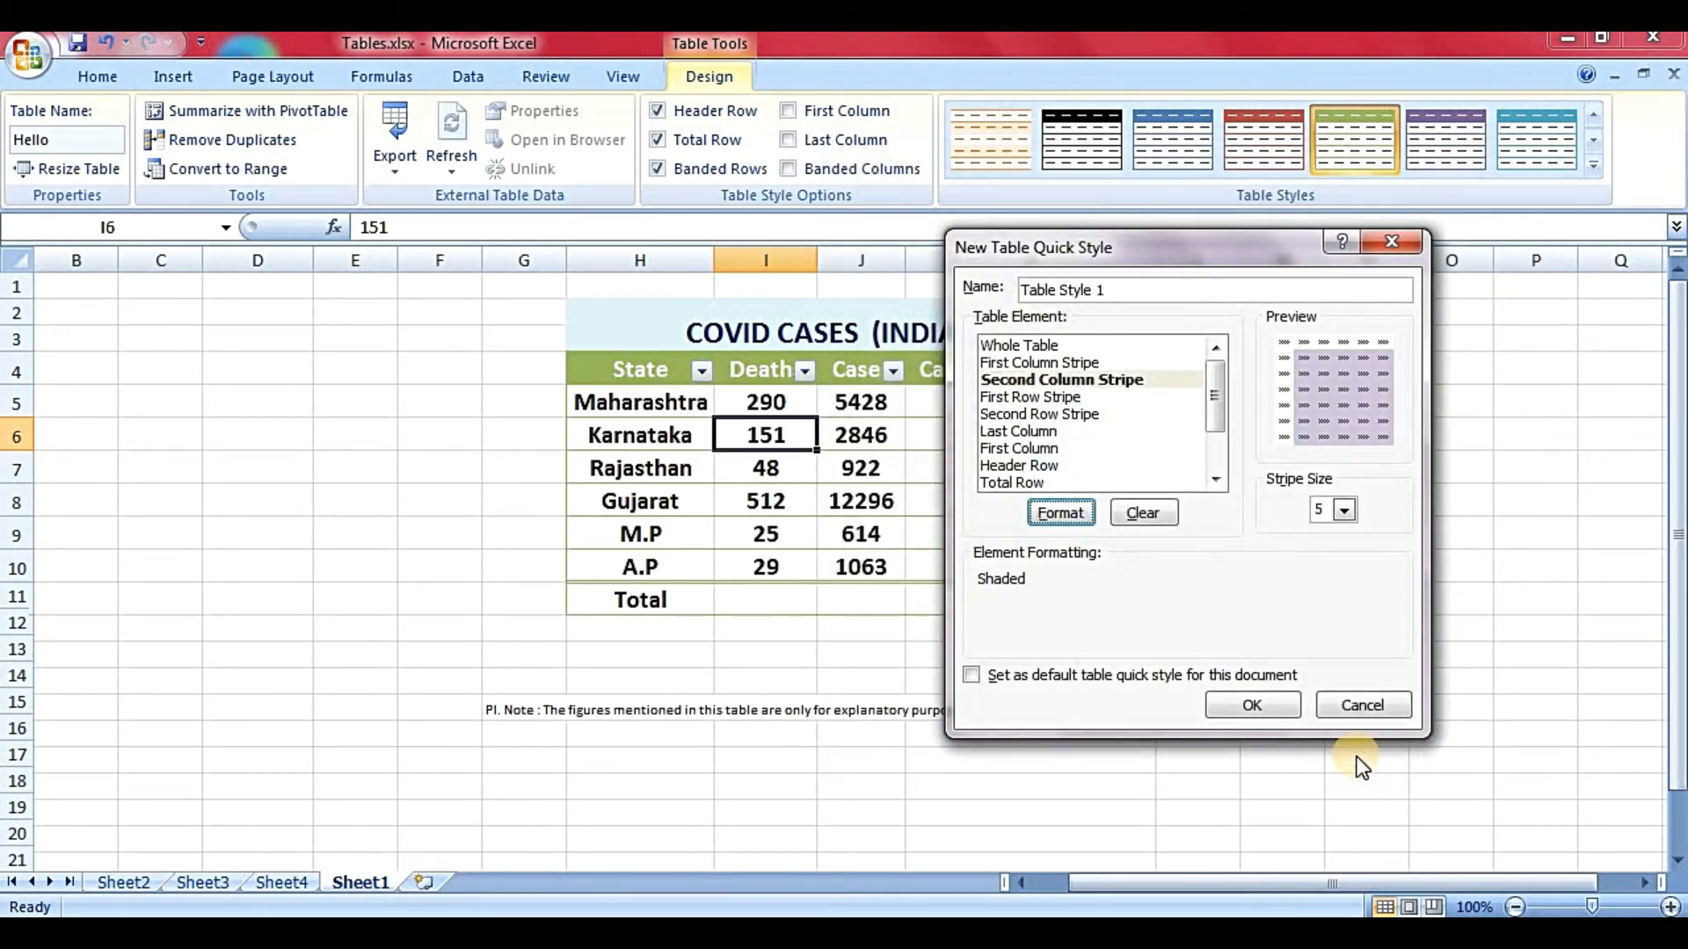
click(1273, 695)
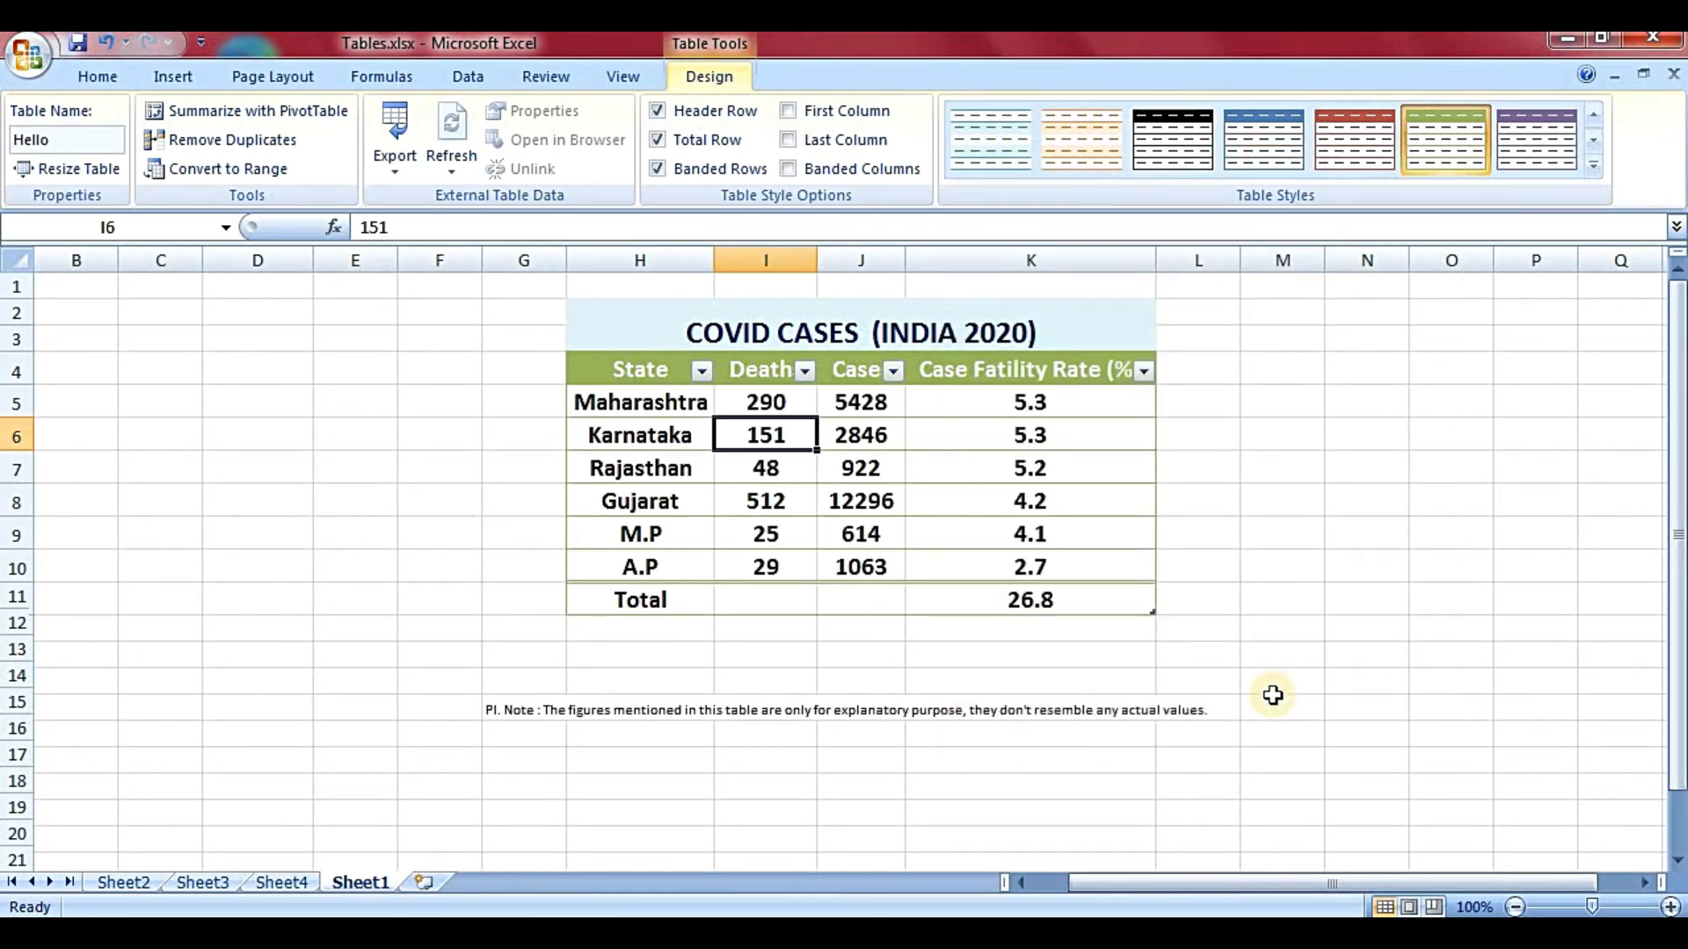
- Browse the table styles gallery without changing anything, then select H4:K10
click(1076, 508)
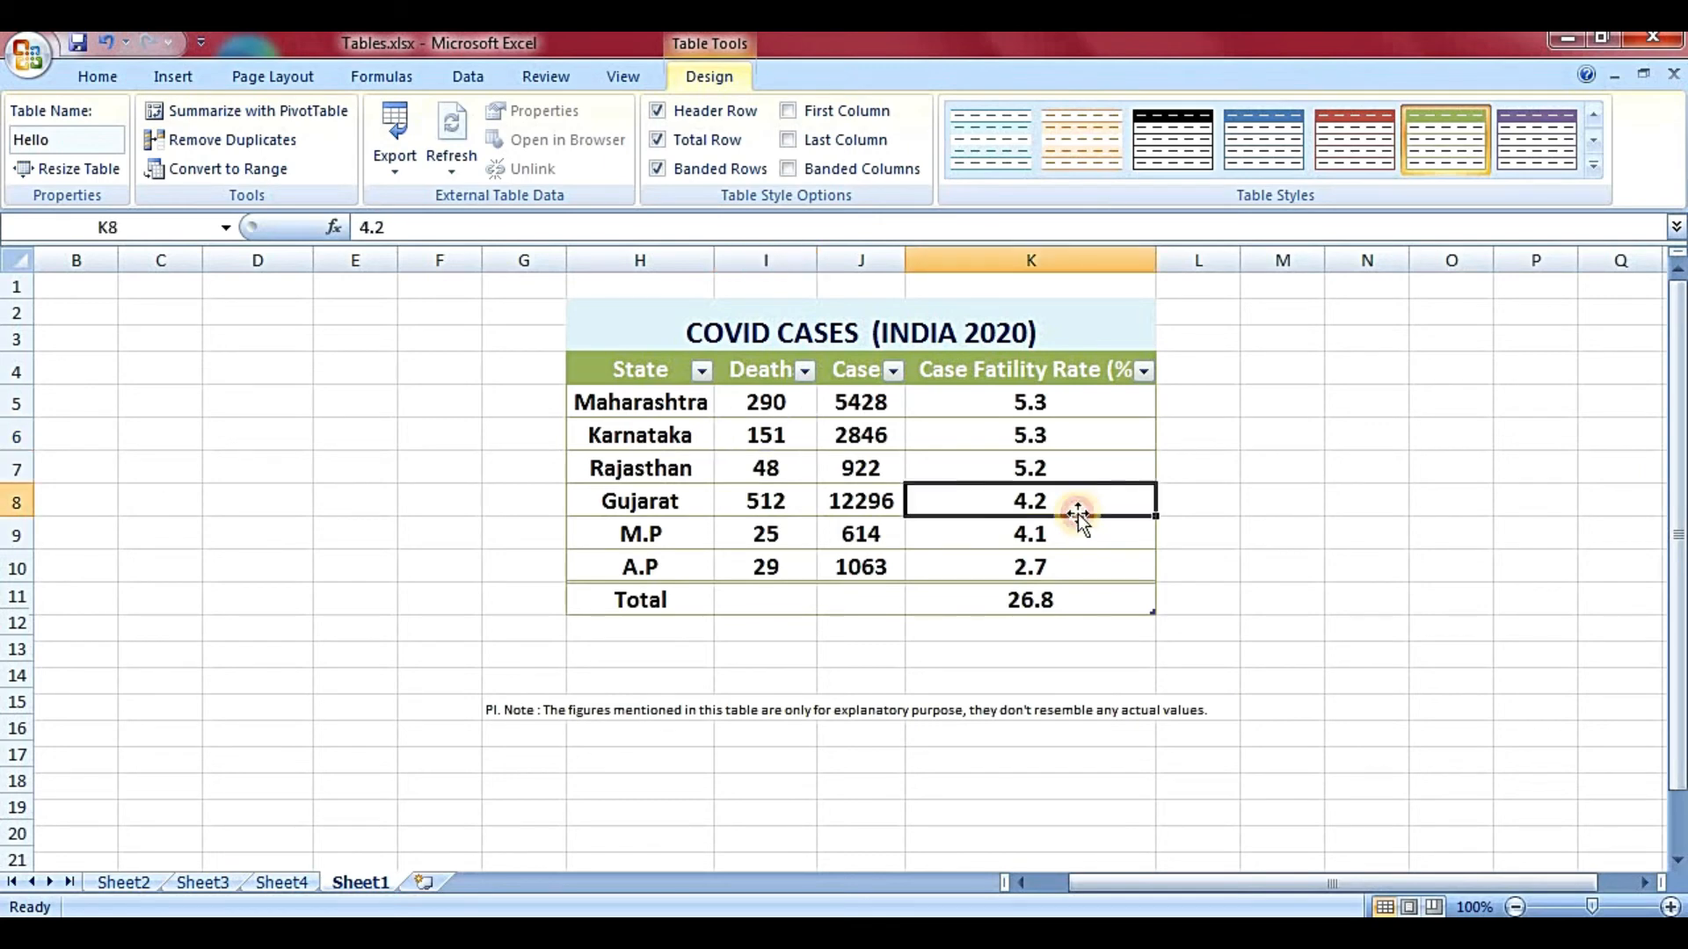
click(1593, 165)
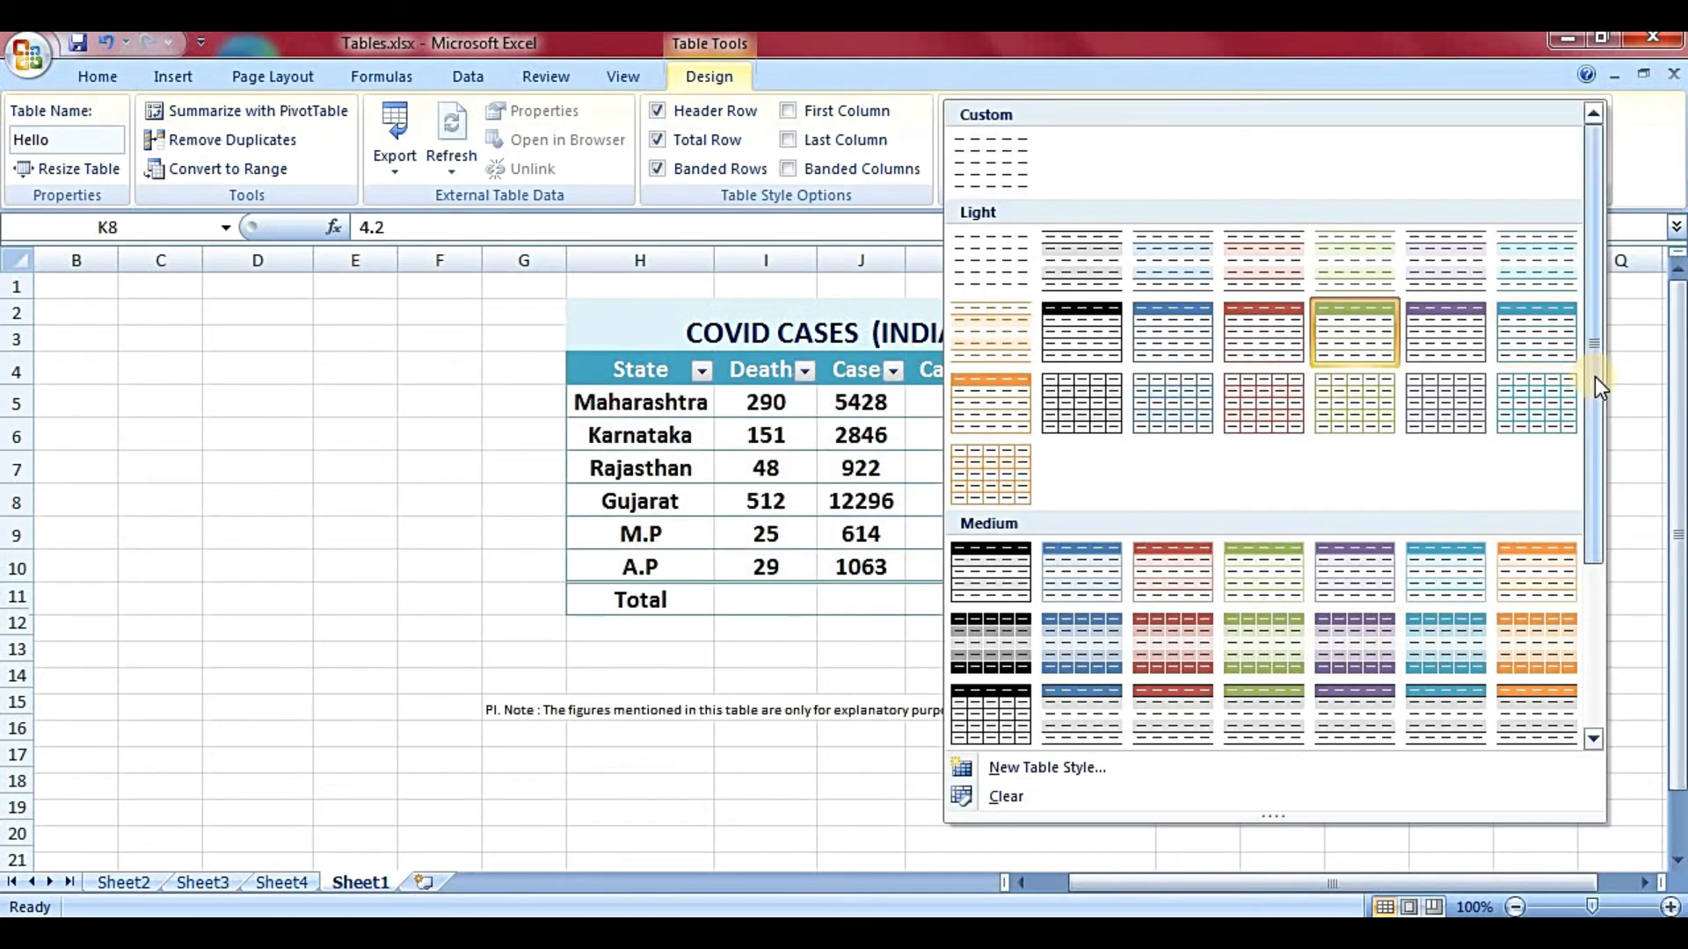
drag(1595, 376, 1580, 635)
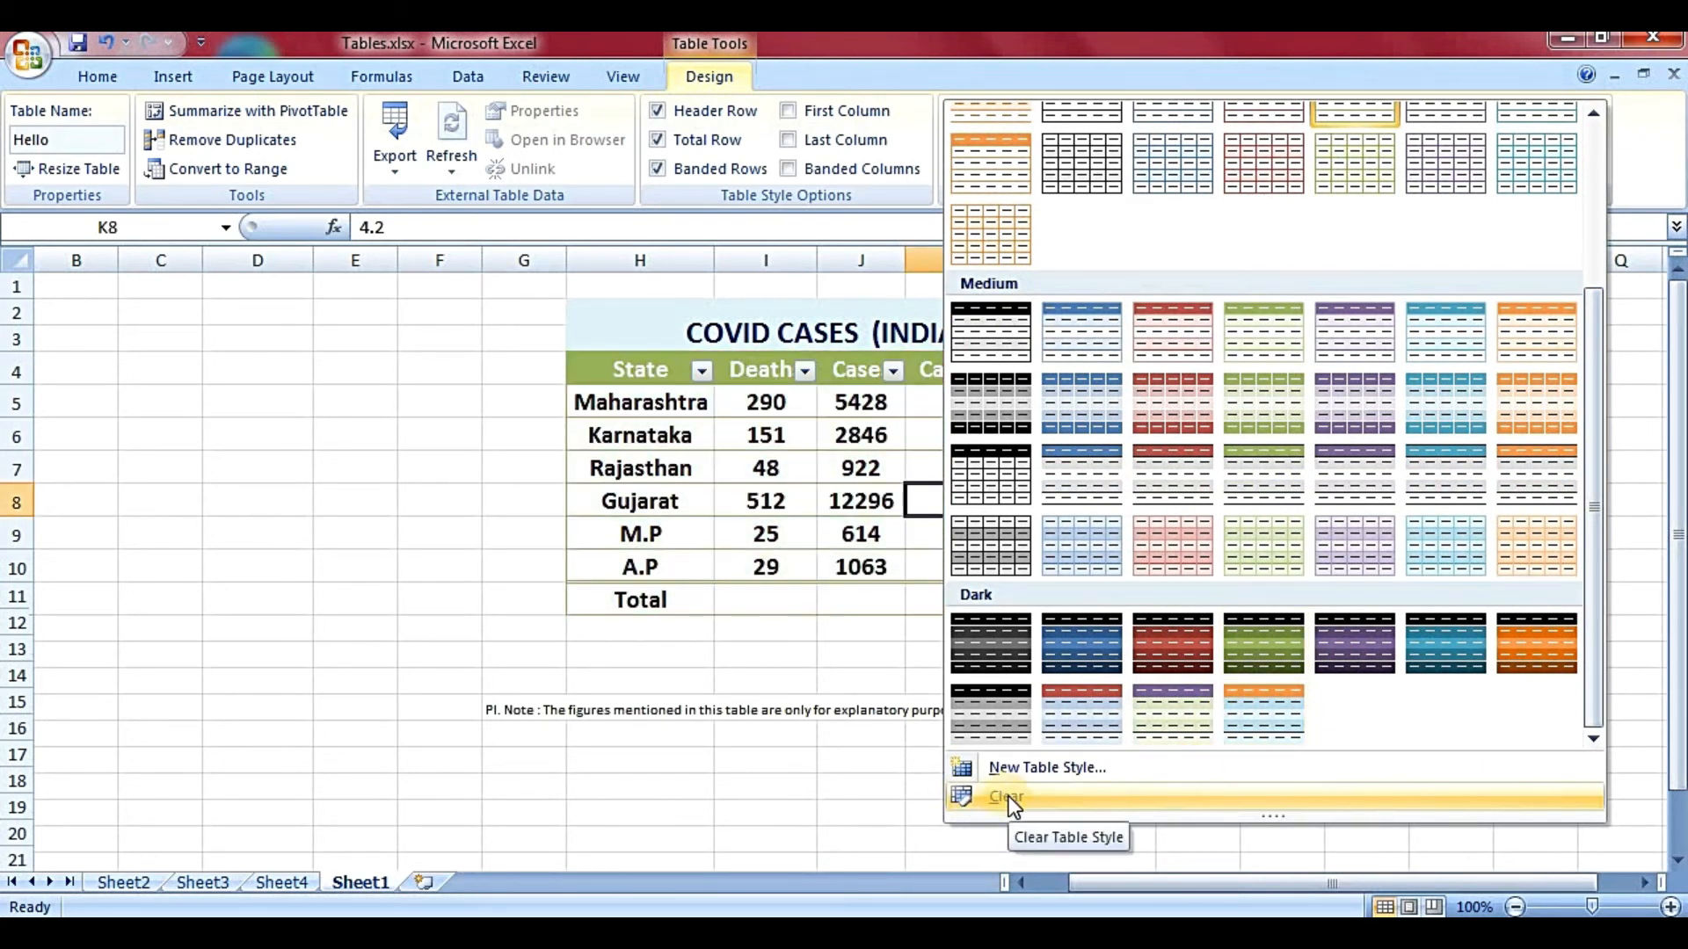
click(759, 506)
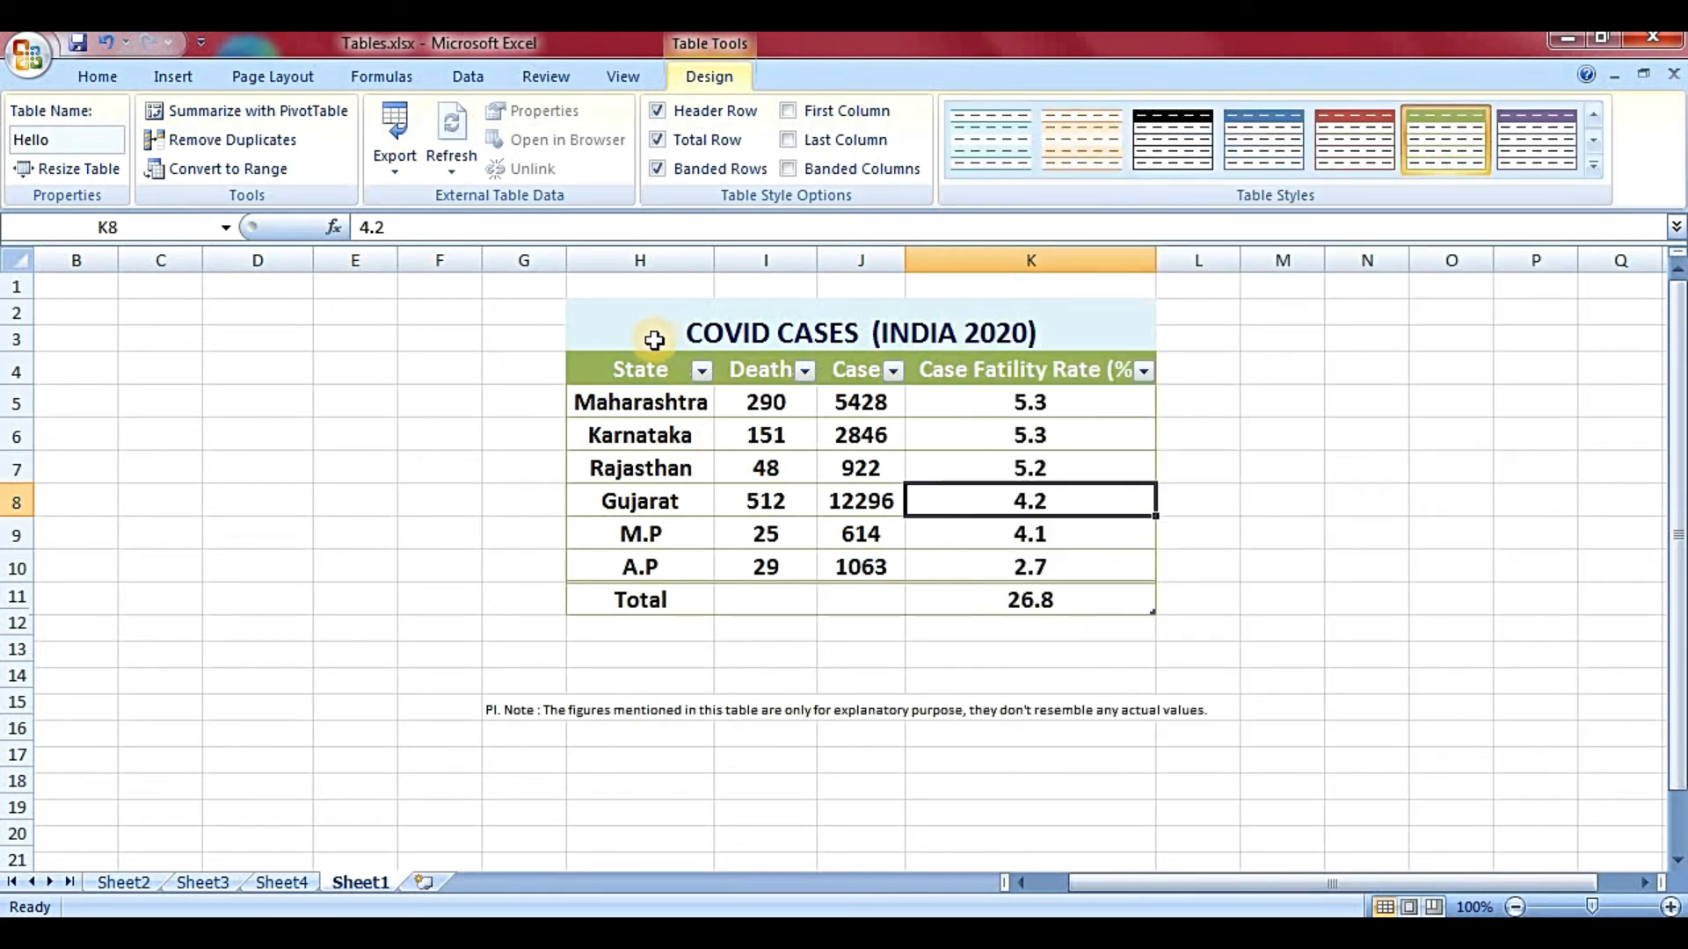
drag(1022, 562, 622, 362)
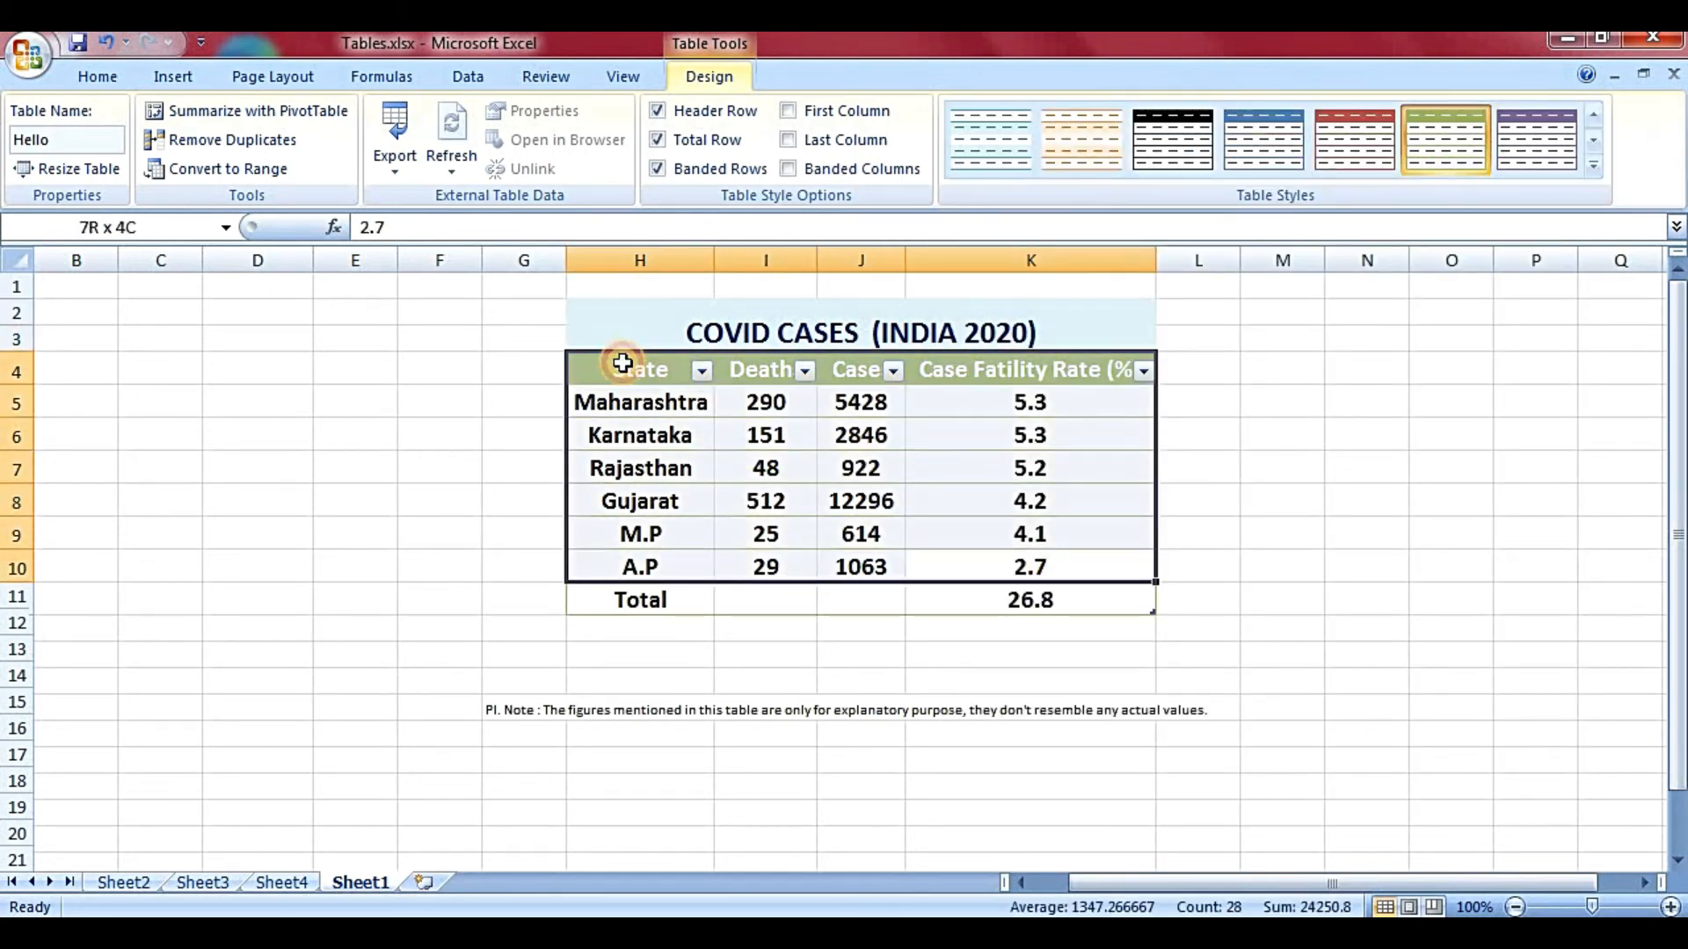
- Clear the table style, undo it with Ctrl+Z to restore the green style, and reselect the table
click(1600, 160)
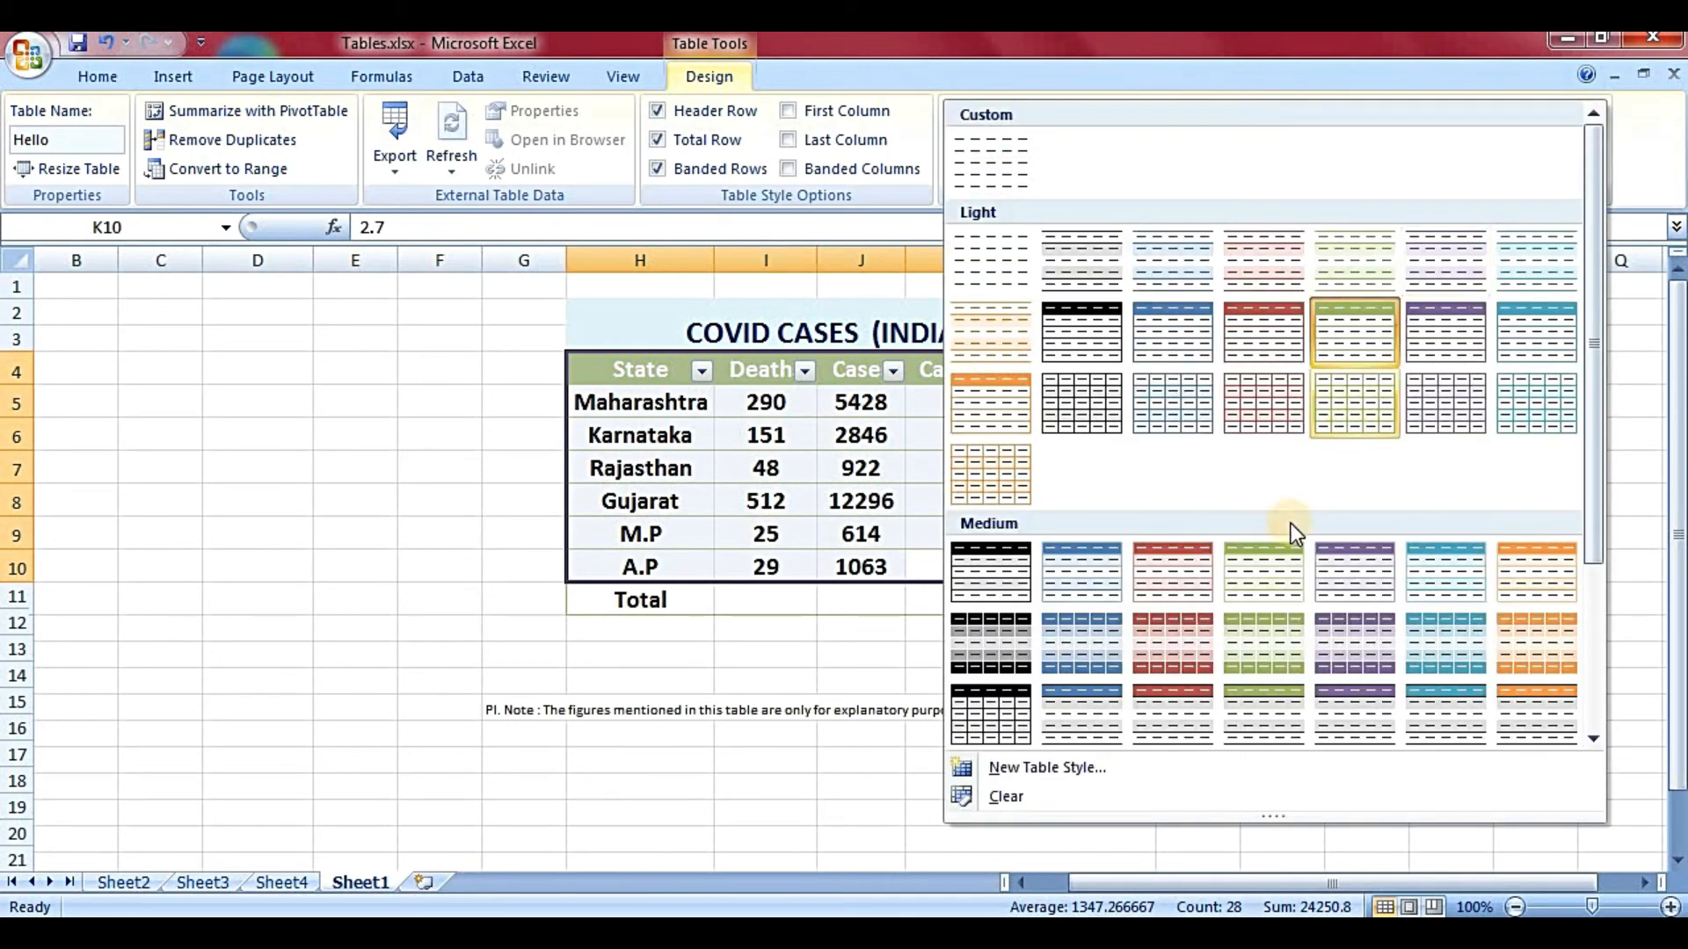
click(1157, 797)
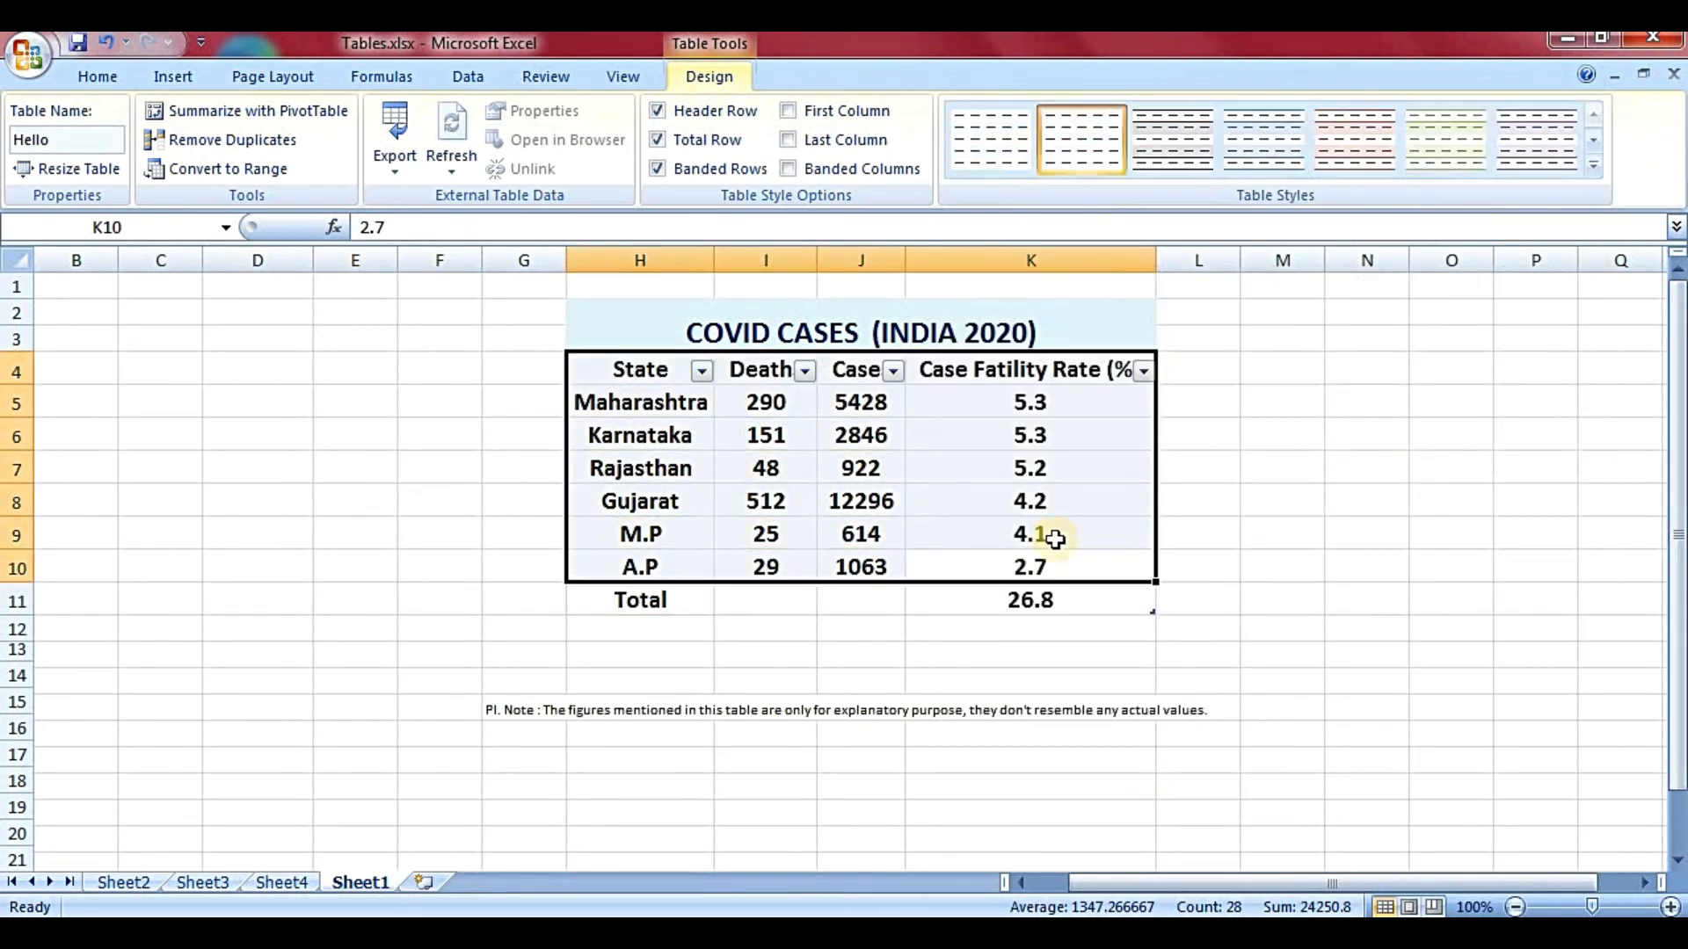
click(1206, 467)
key(ctrl+z)
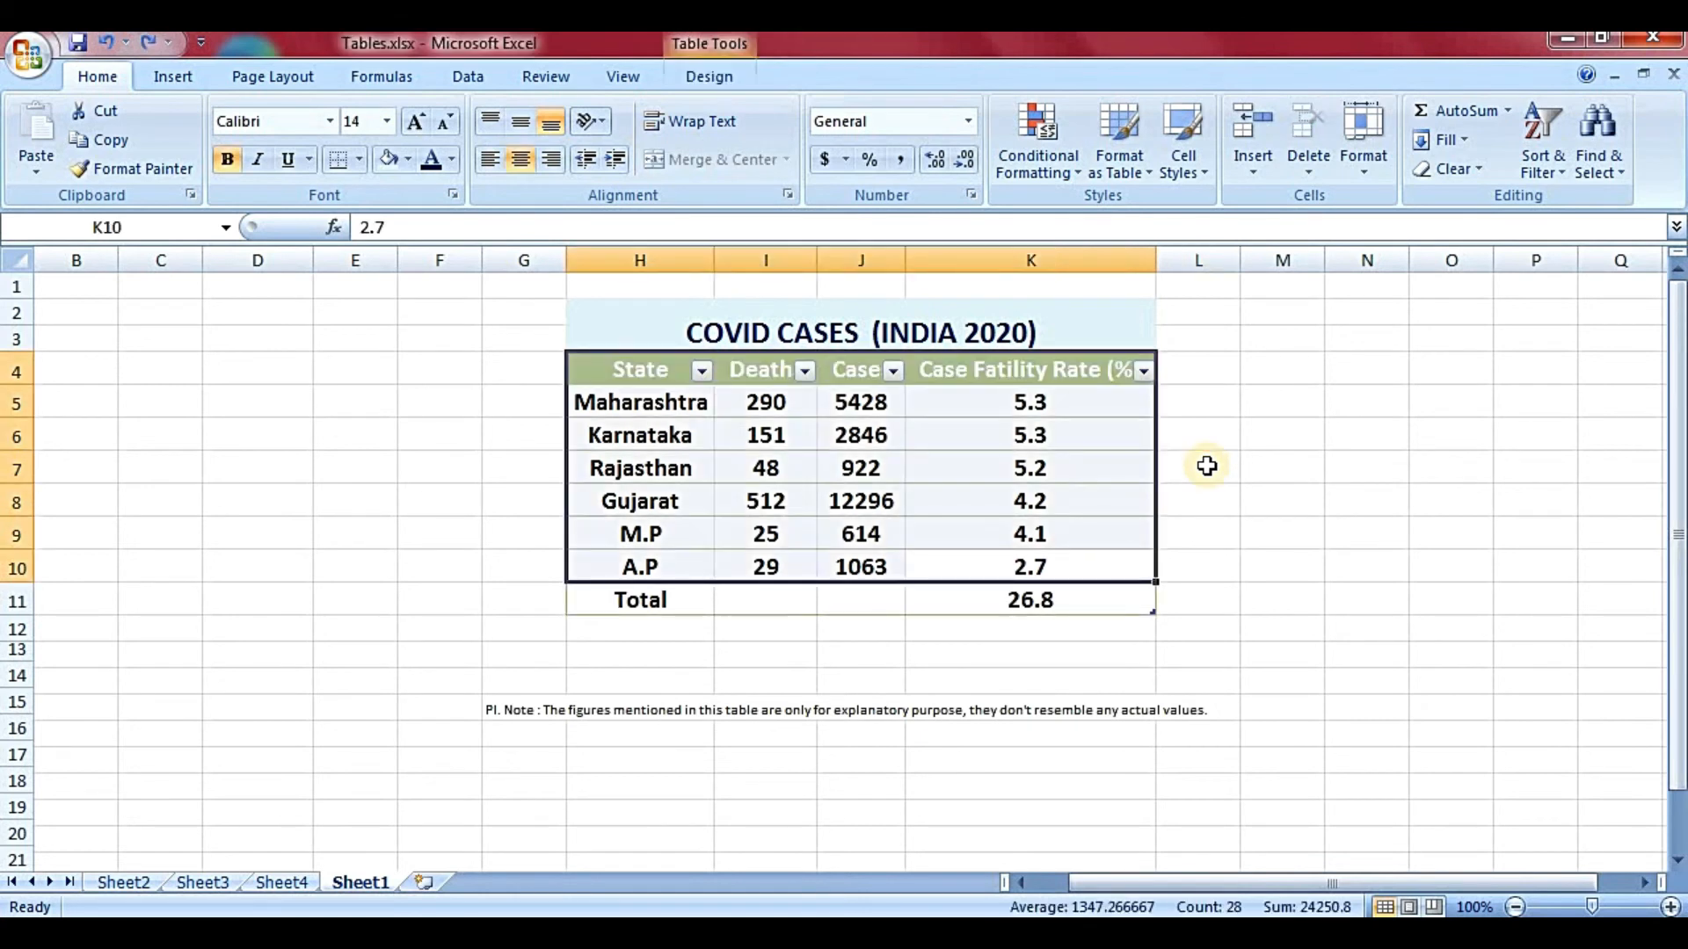
click(994, 461)
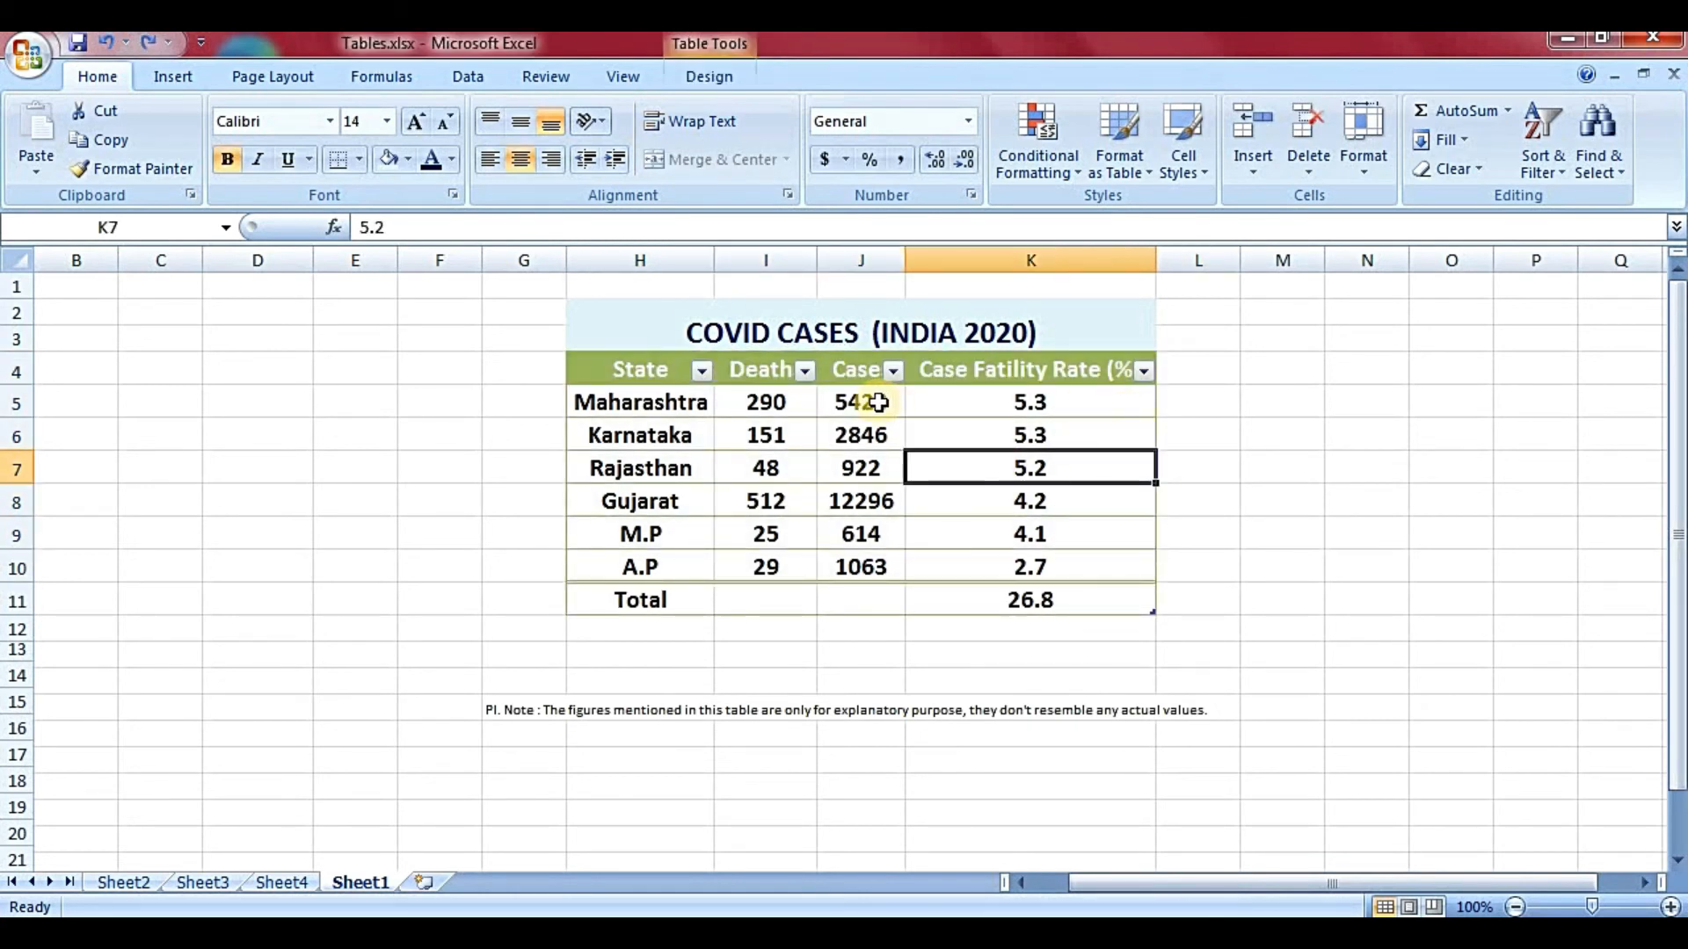
click(700, 77)
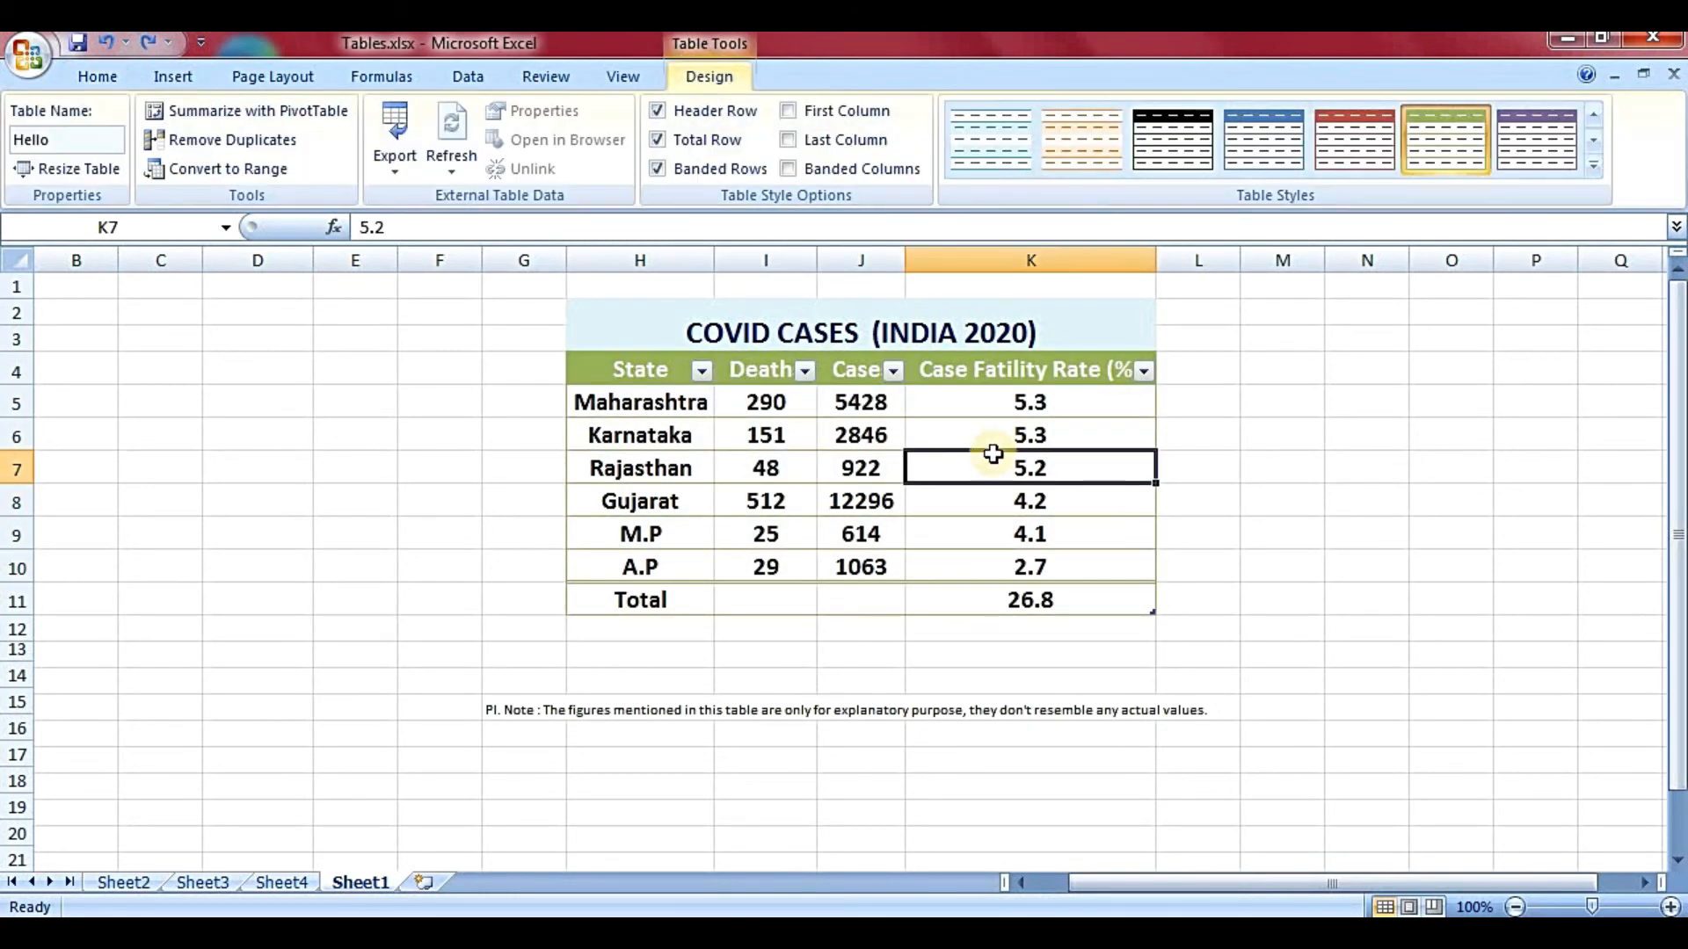
click(994, 501)
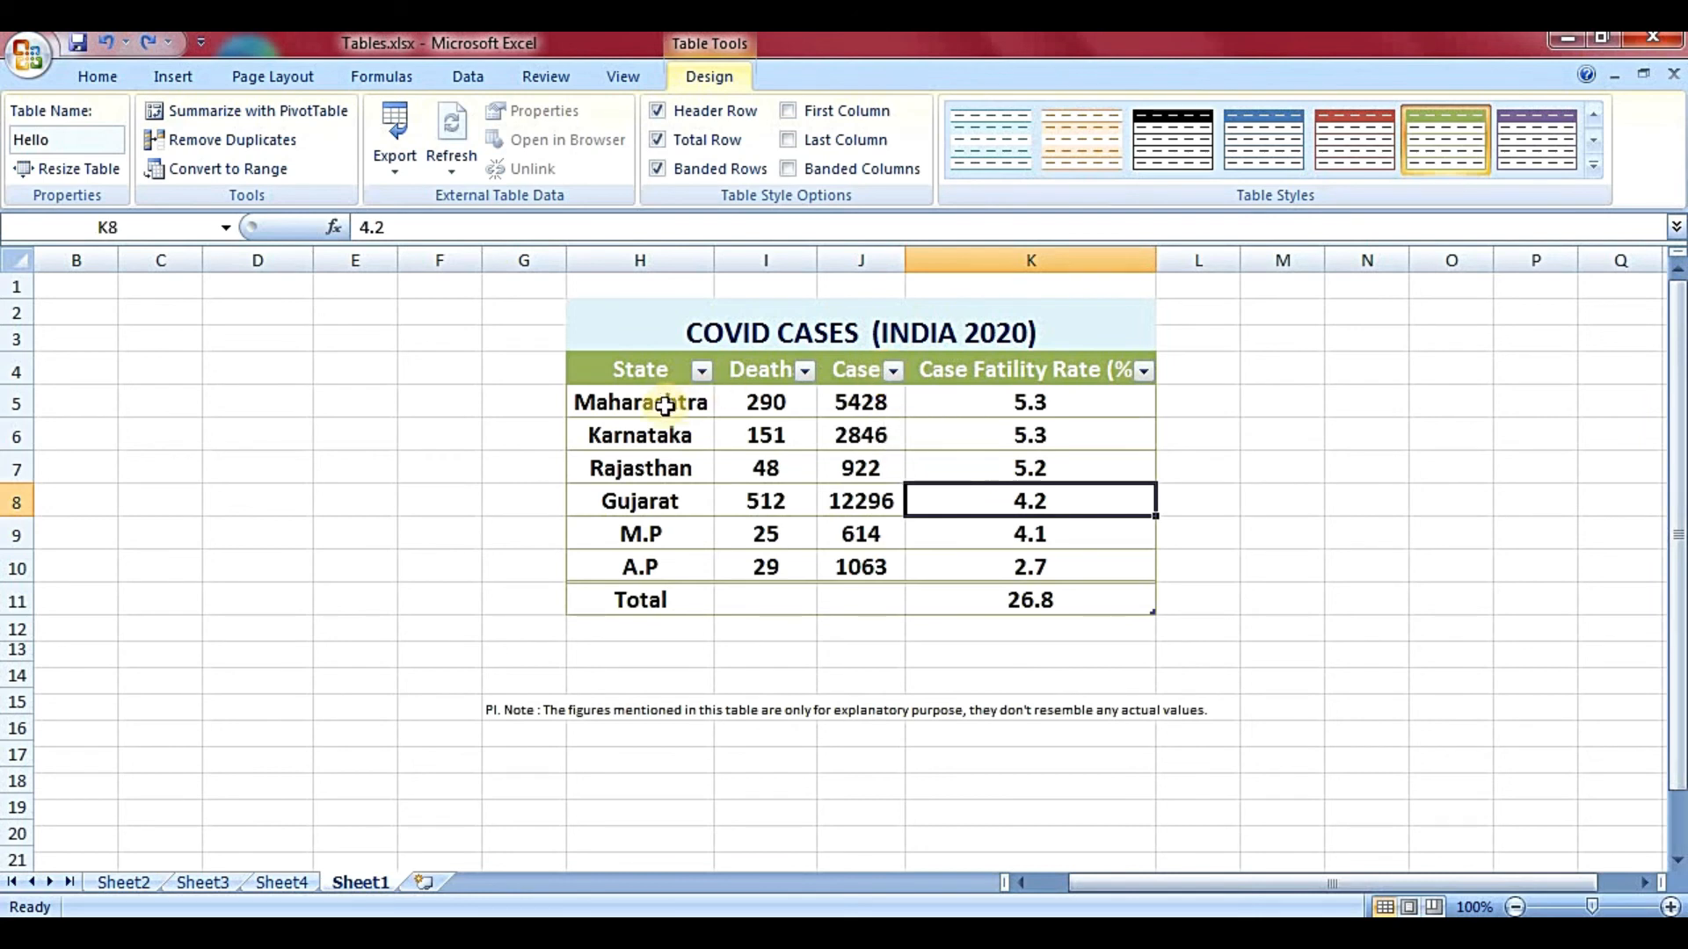
click(702, 370)
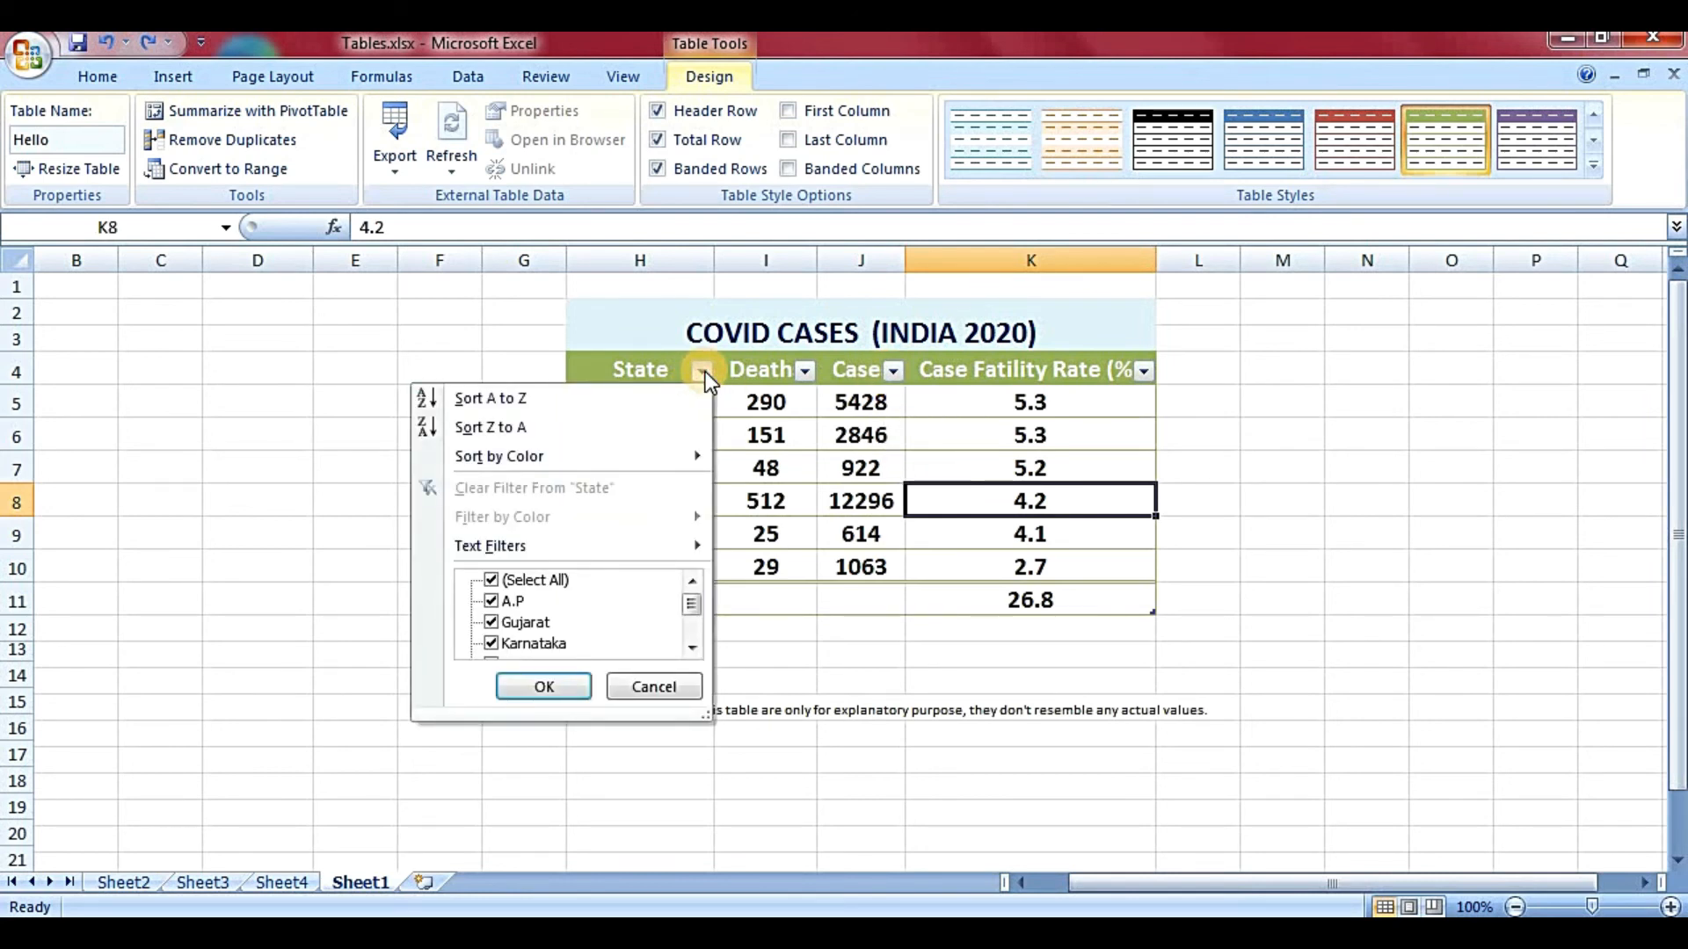
mouse_move(691, 605)
mouse_down()
mouse_move(693, 646)
mouse_move(689, 594)
mouse_up()
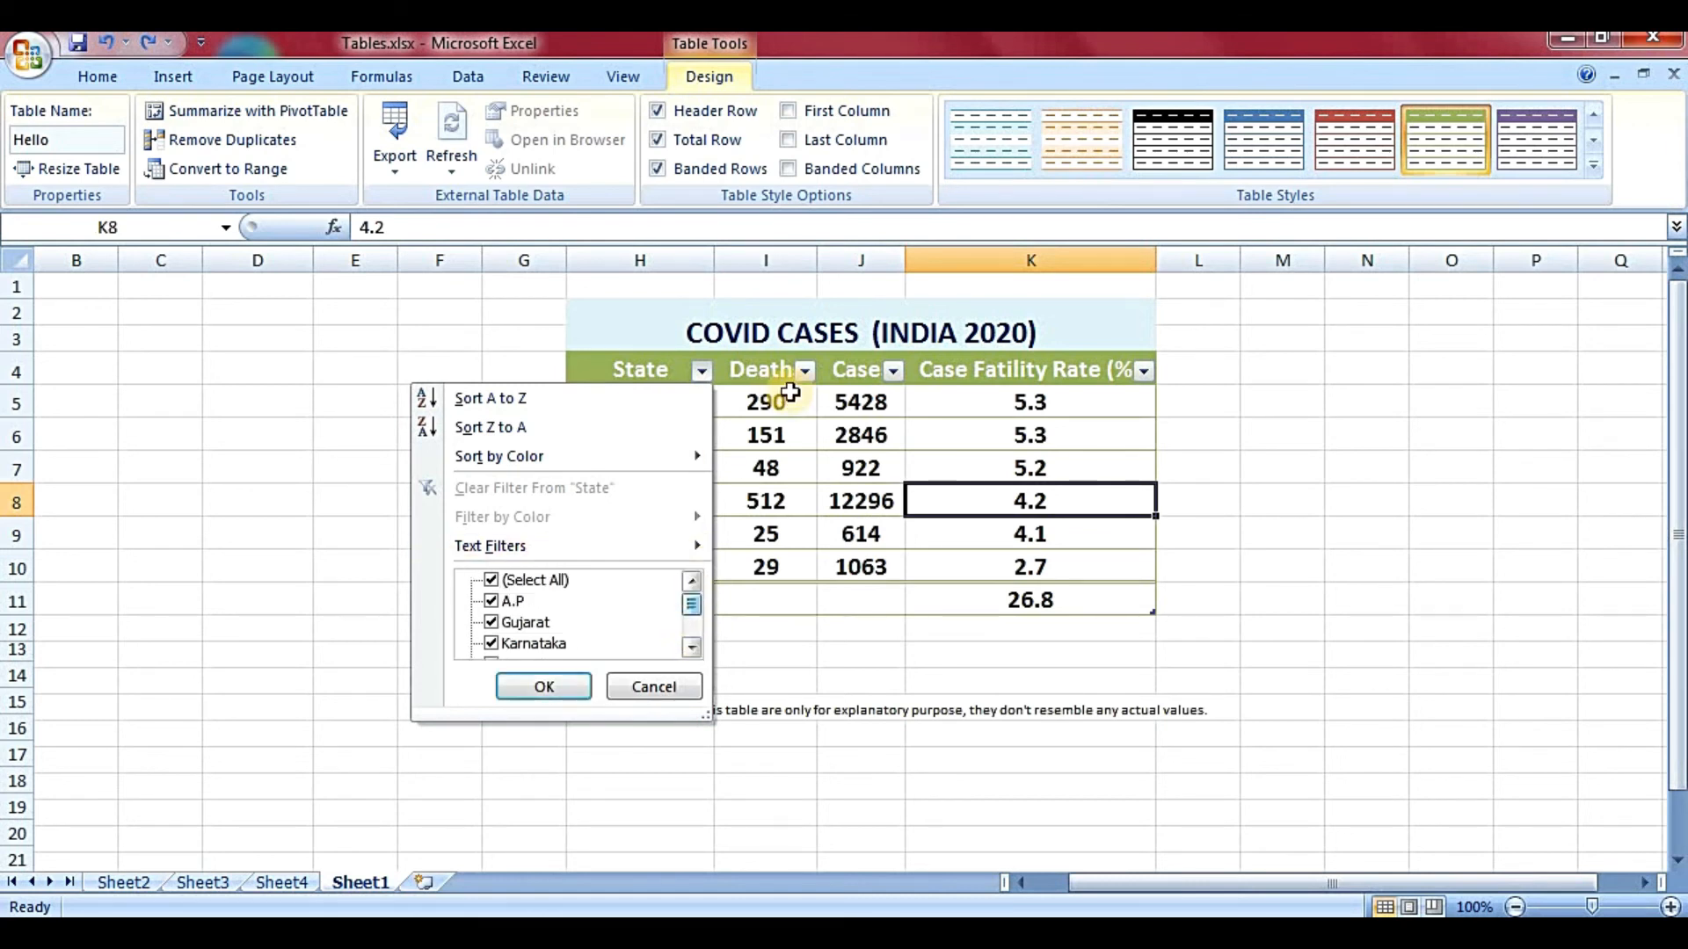
click(700, 370)
click(701, 370)
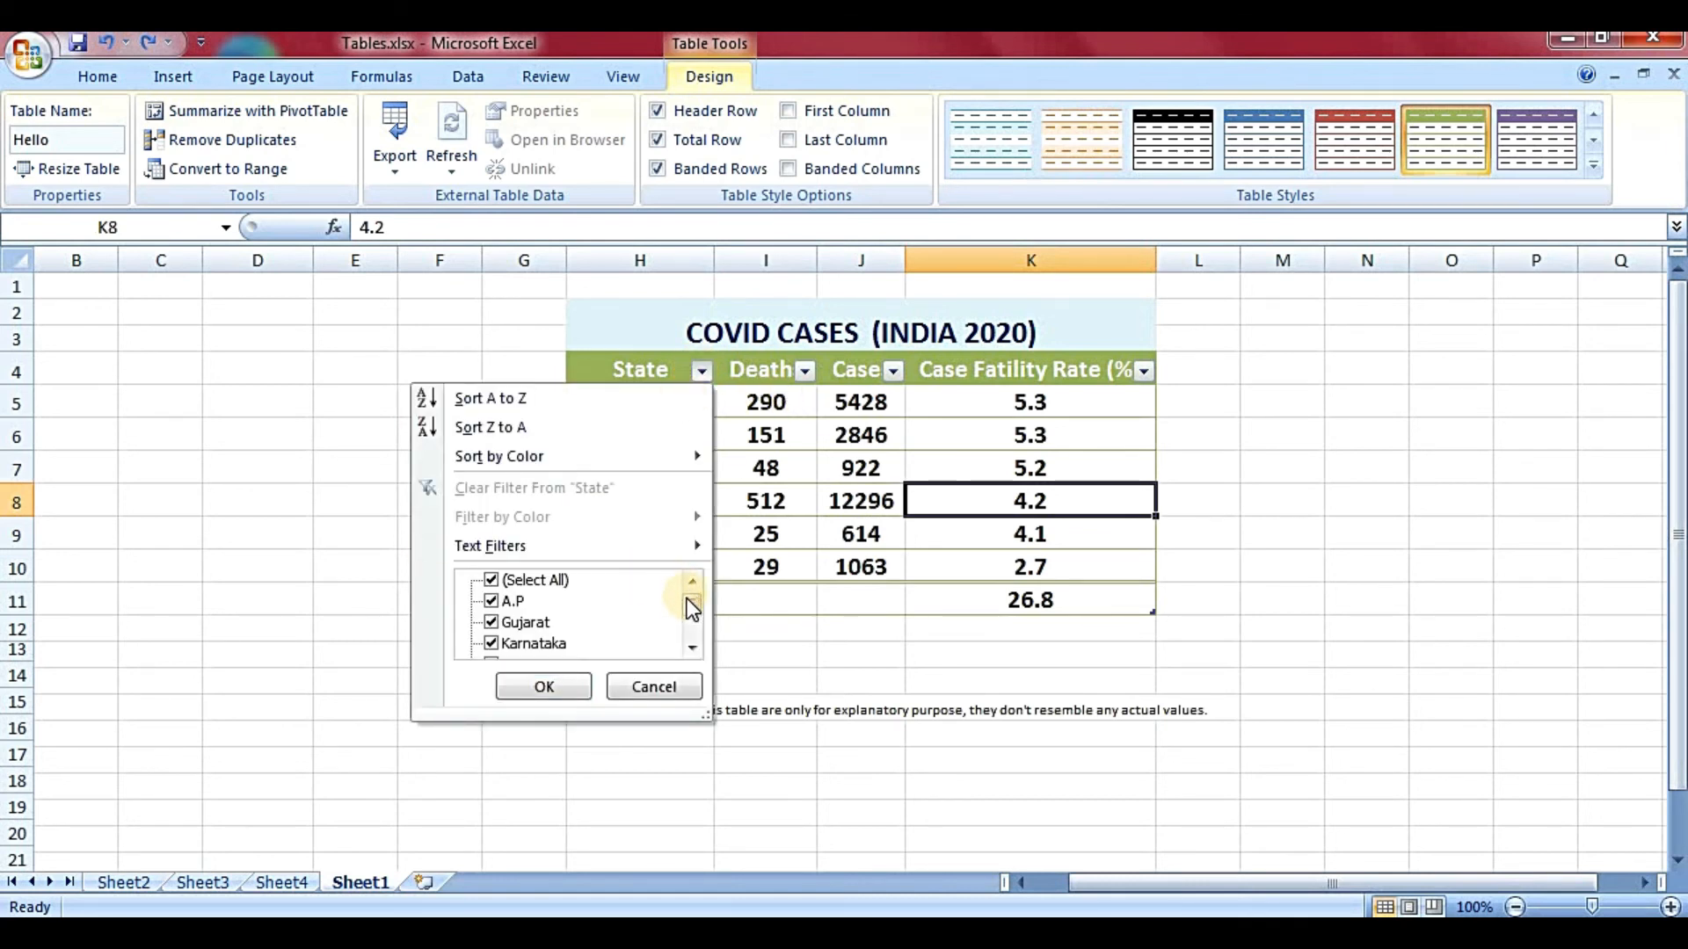
drag(689, 603, 661, 624)
click(489, 580)
click(557, 622)
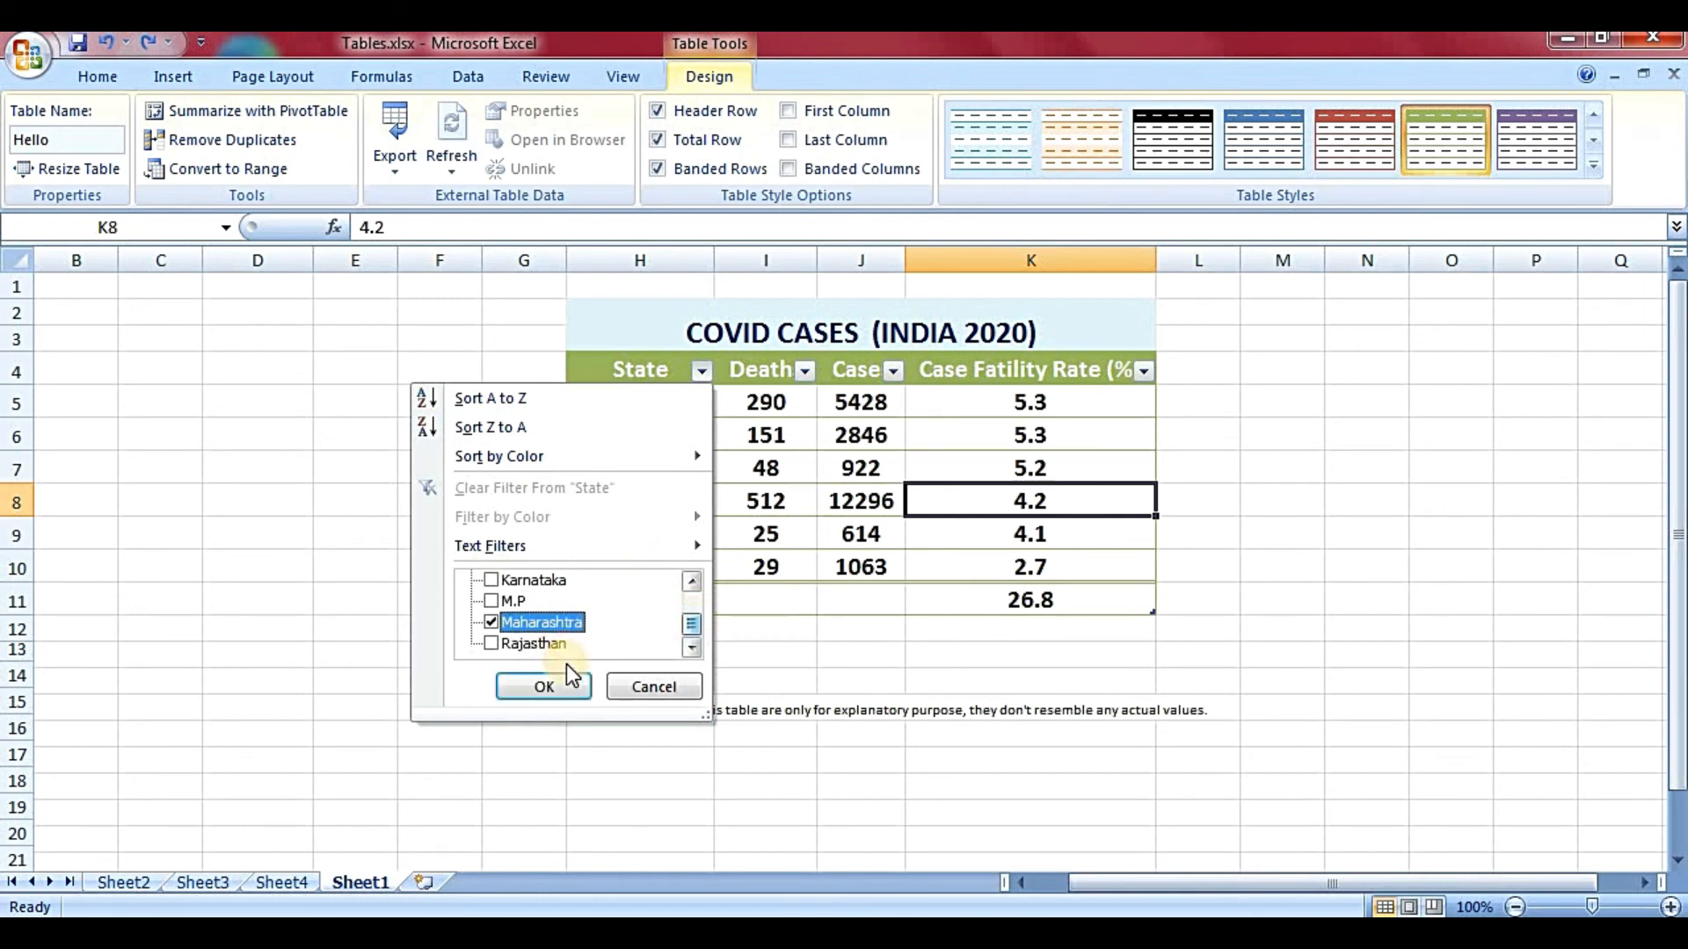
click(559, 686)
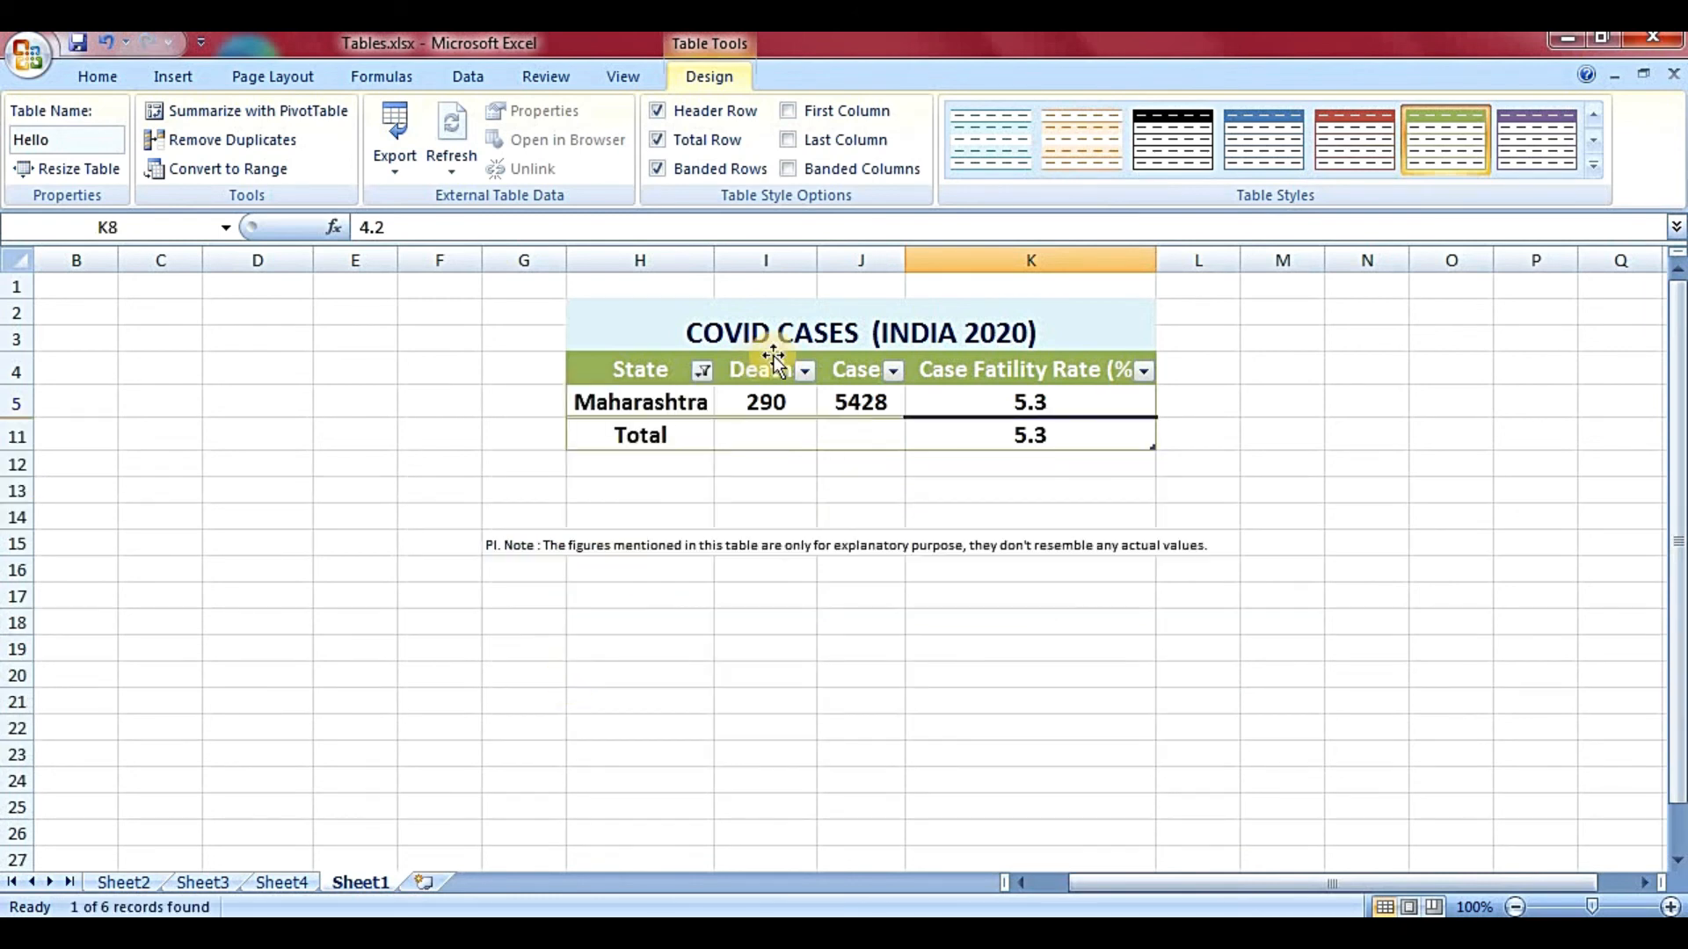
click(700, 374)
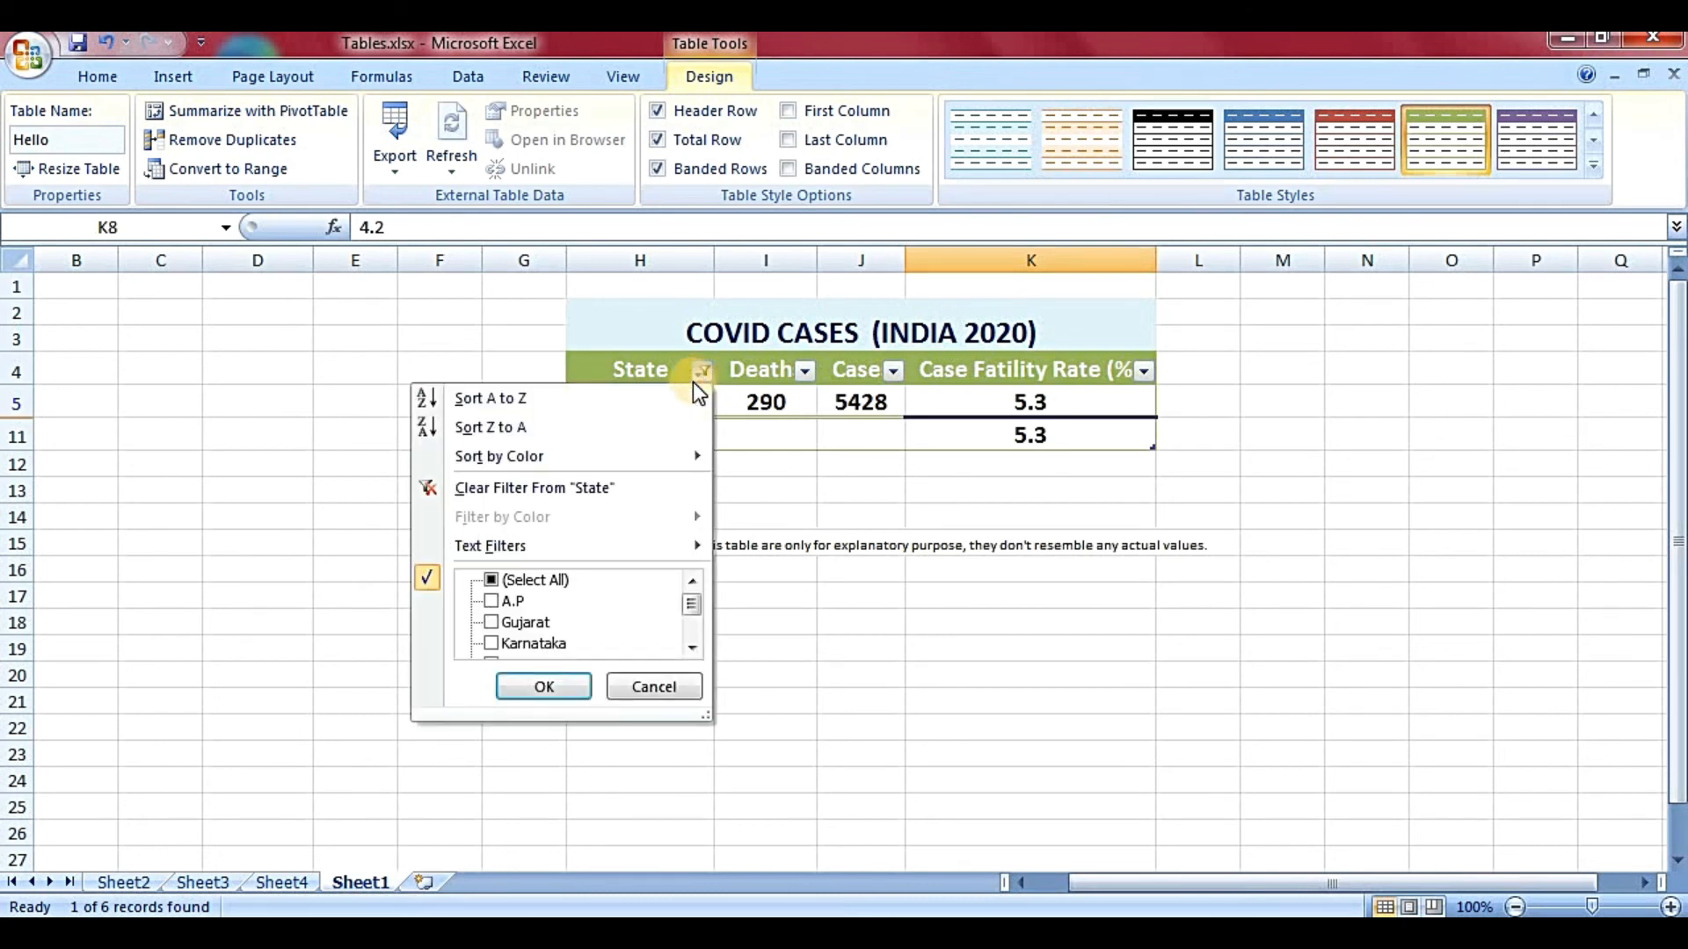
click(492, 582)
click(538, 687)
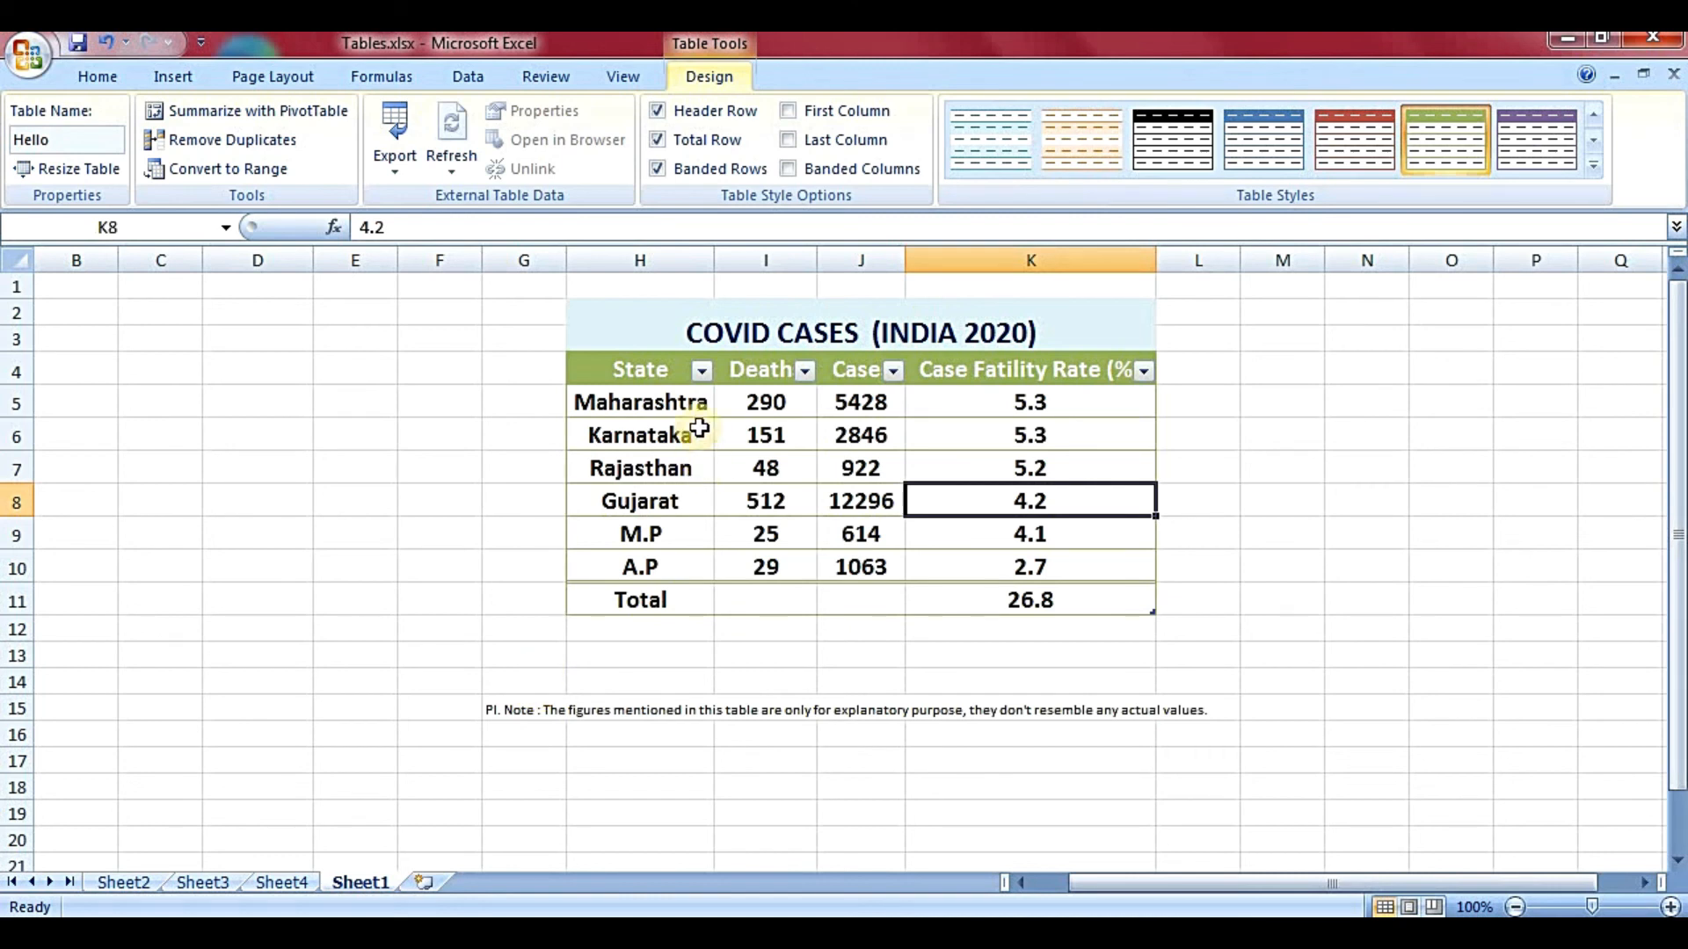
click(701, 372)
click(802, 372)
click(802, 373)
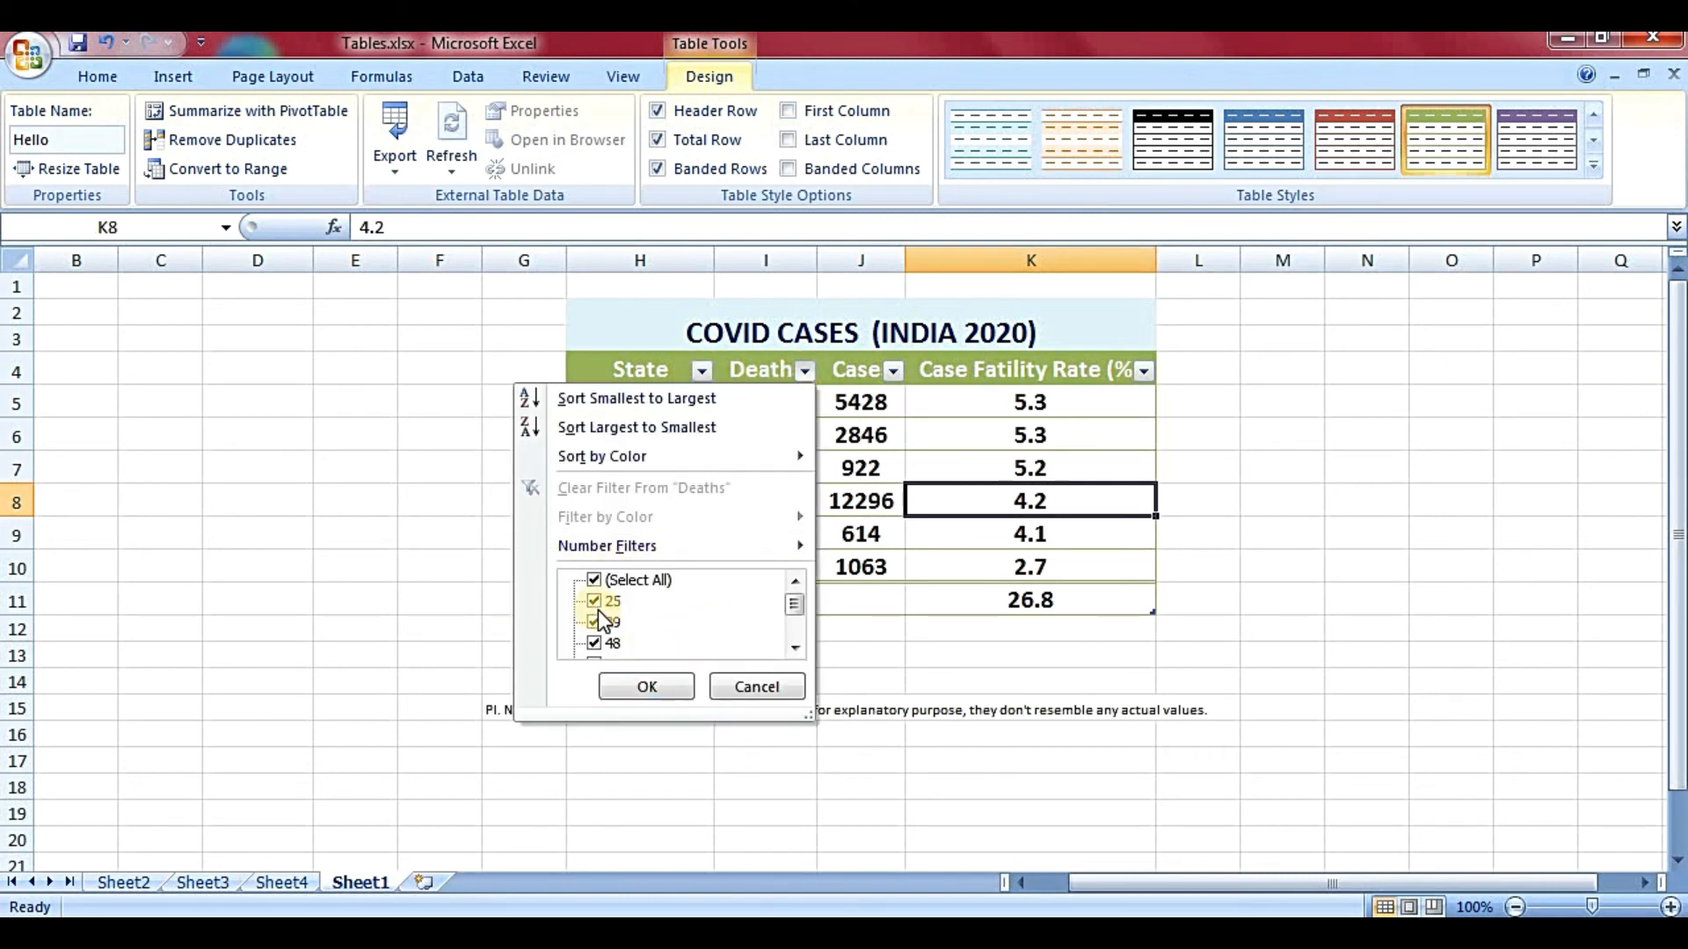
click(894, 371)
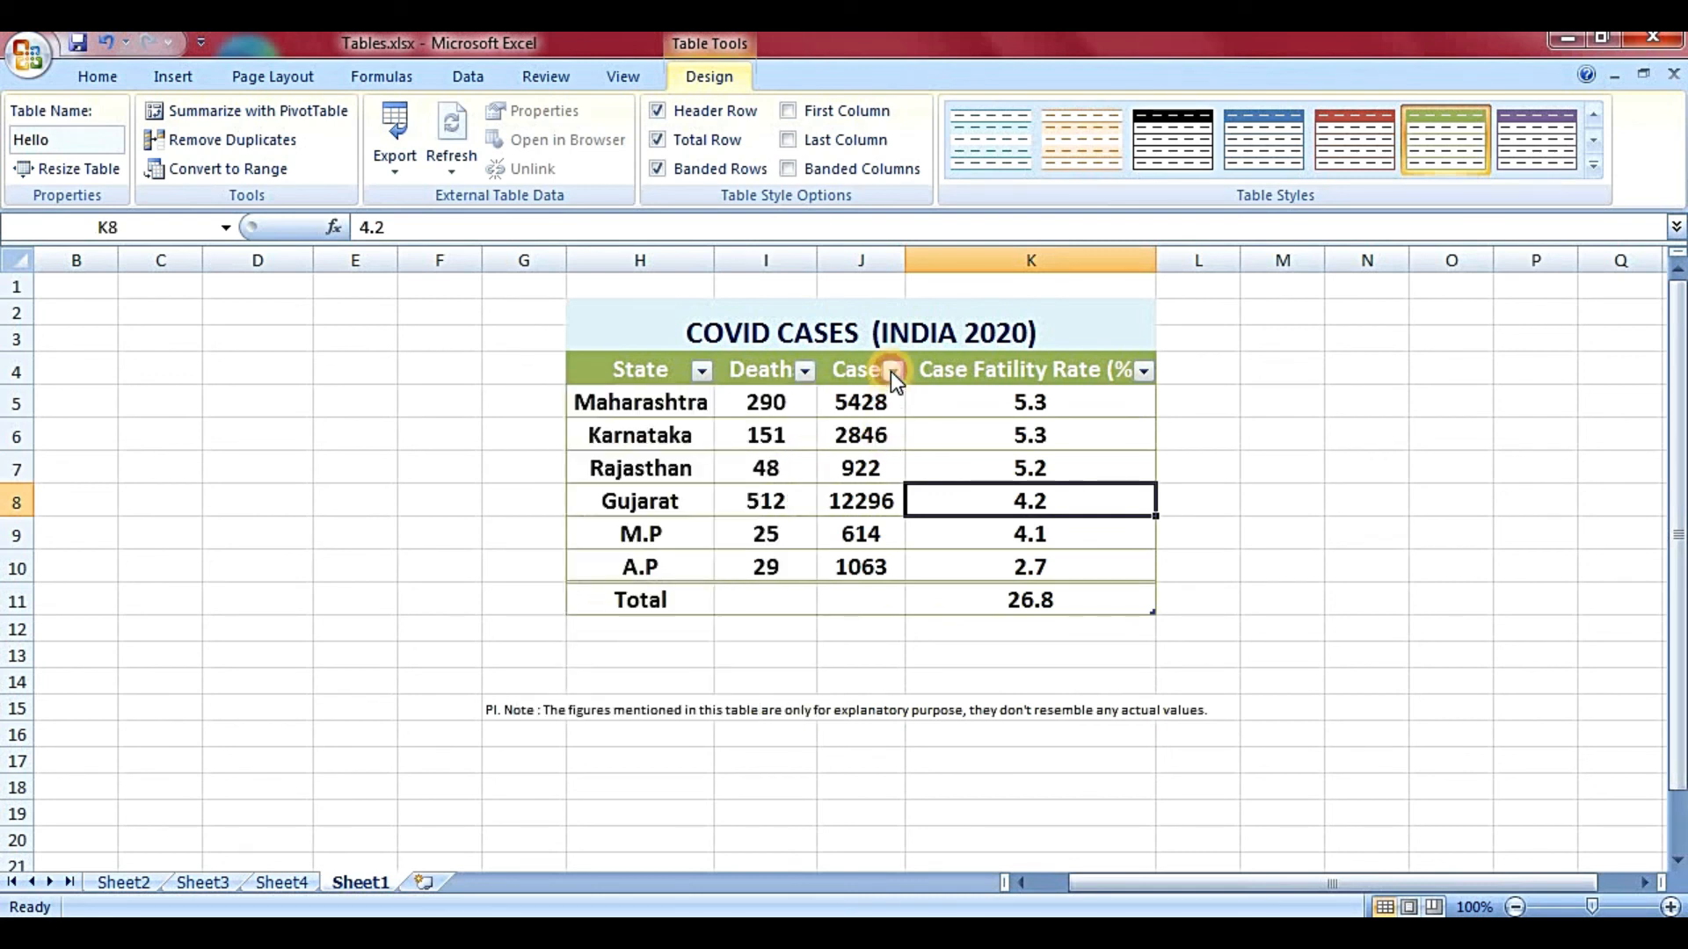
click(983, 471)
click(876, 432)
click(781, 528)
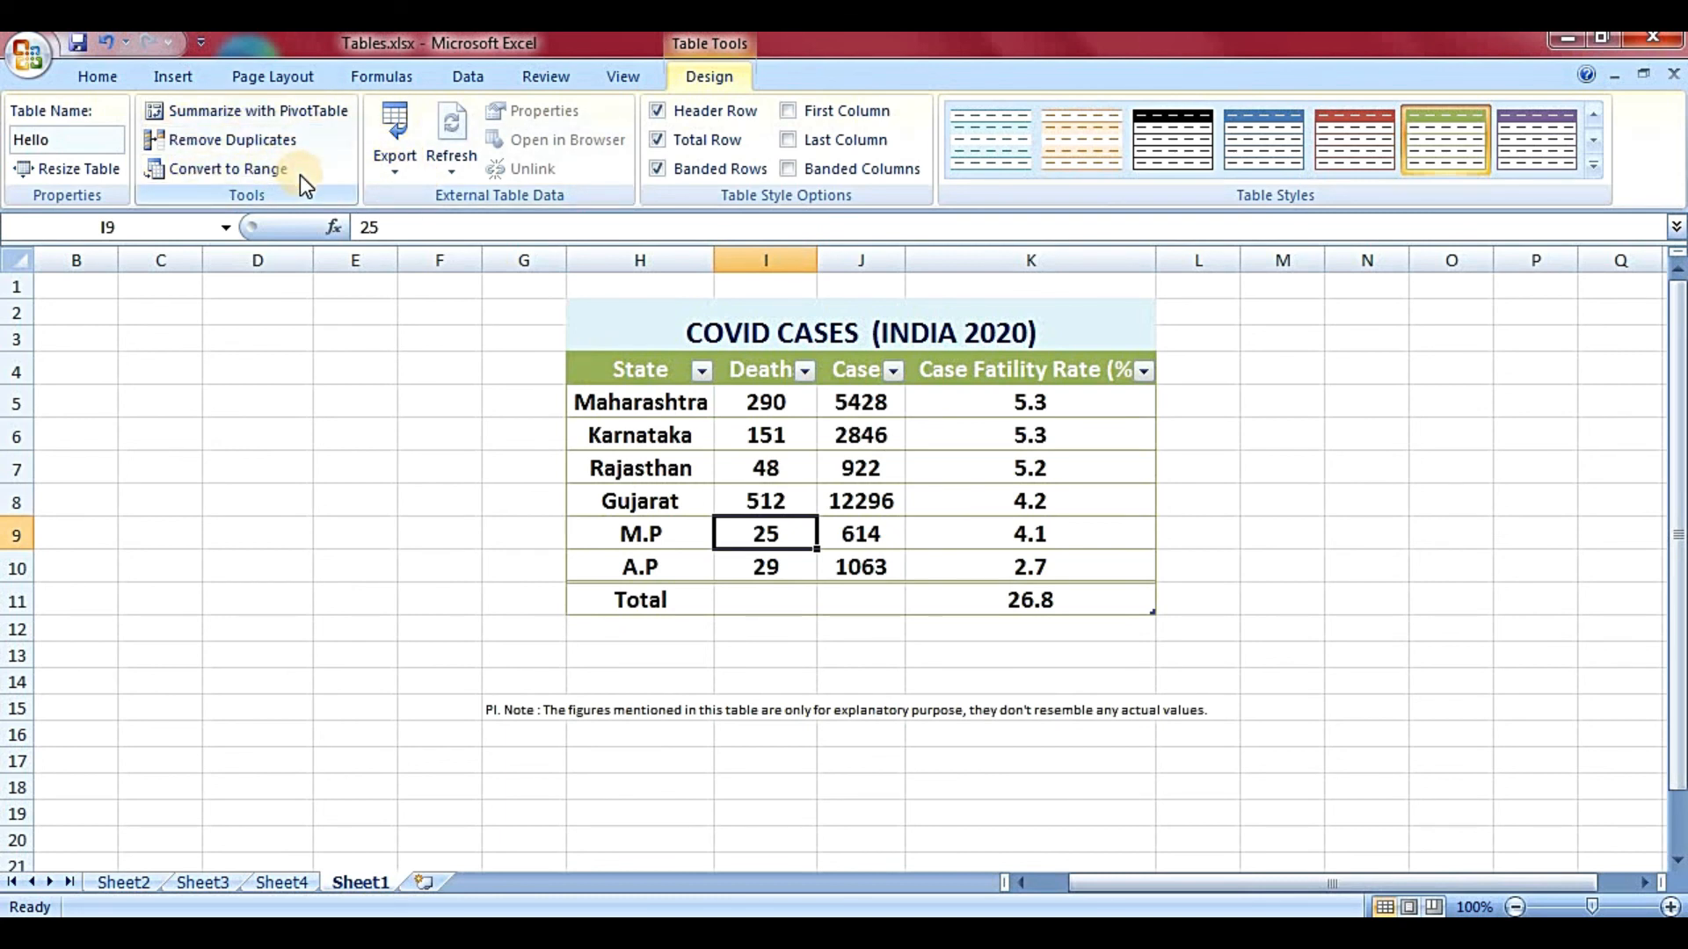
- Convert the COVID cases table to a normal range, keeping its green formatting and 26.8 total
click(634, 490)
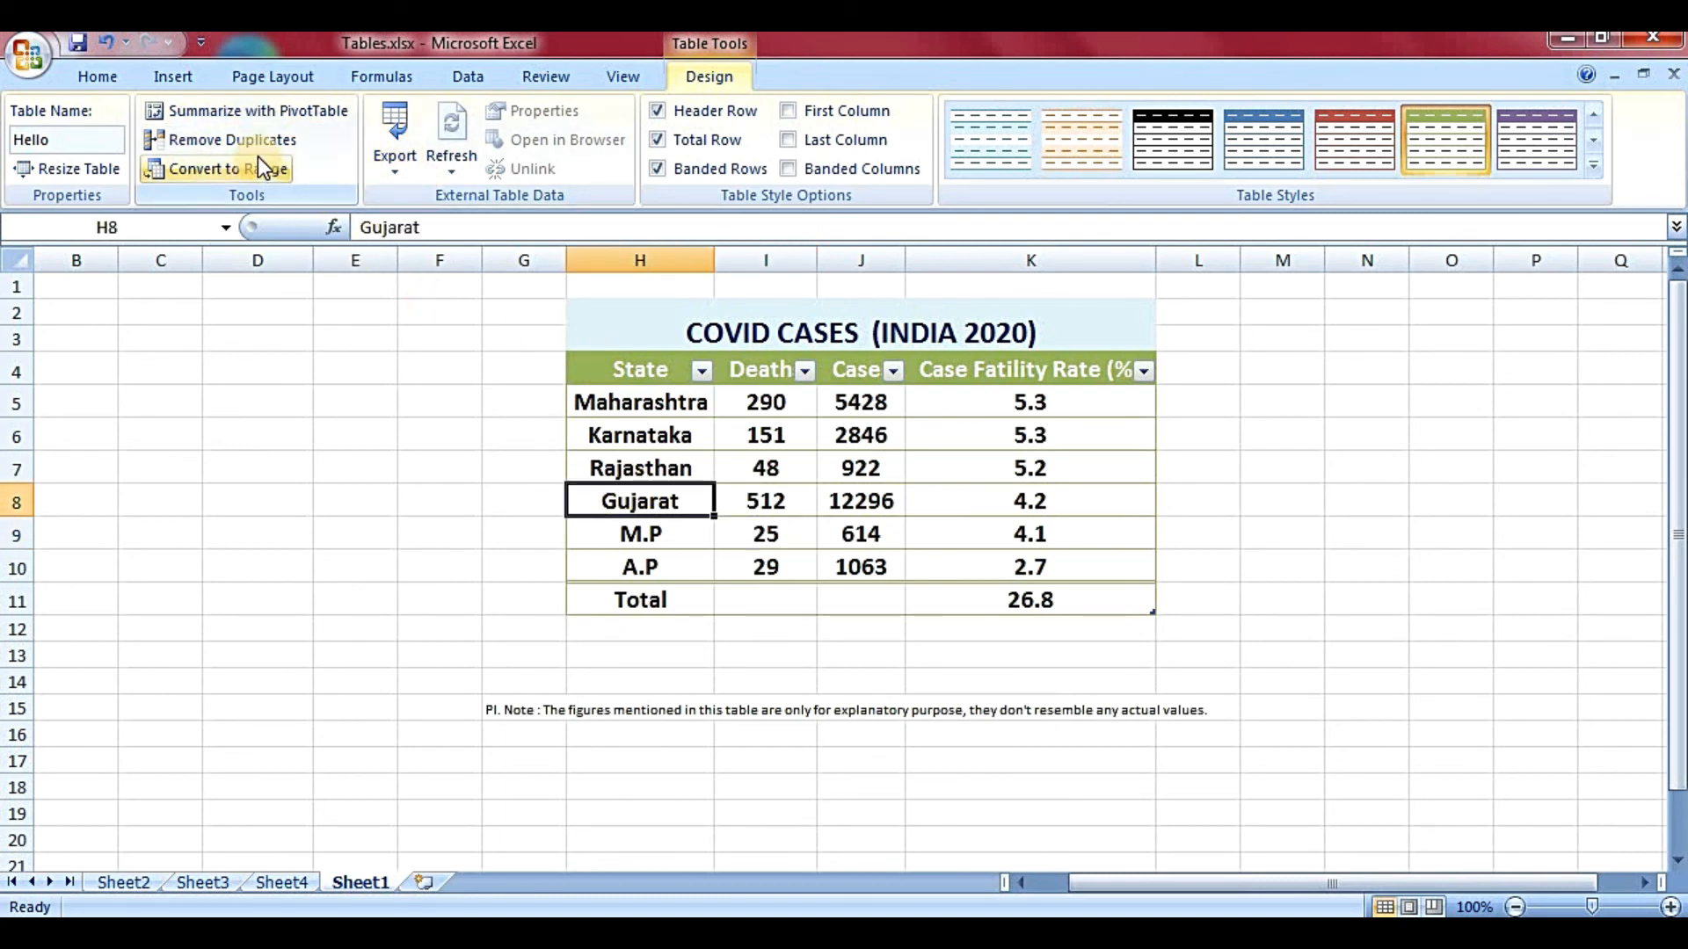
click(793, 520)
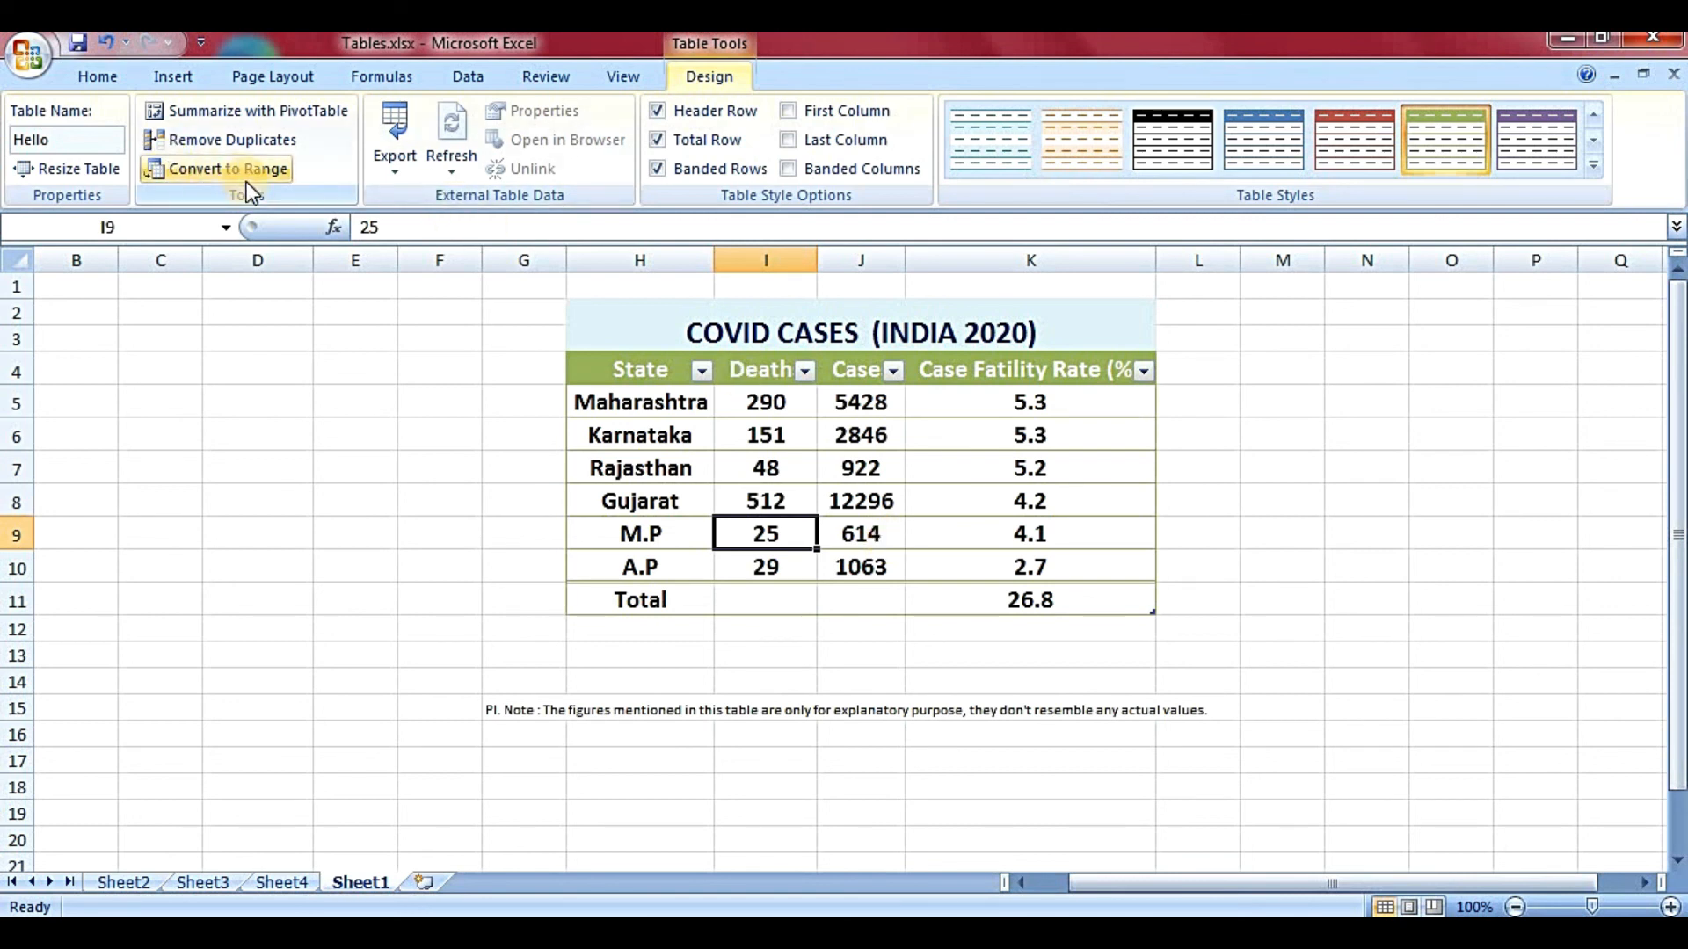
click(671, 420)
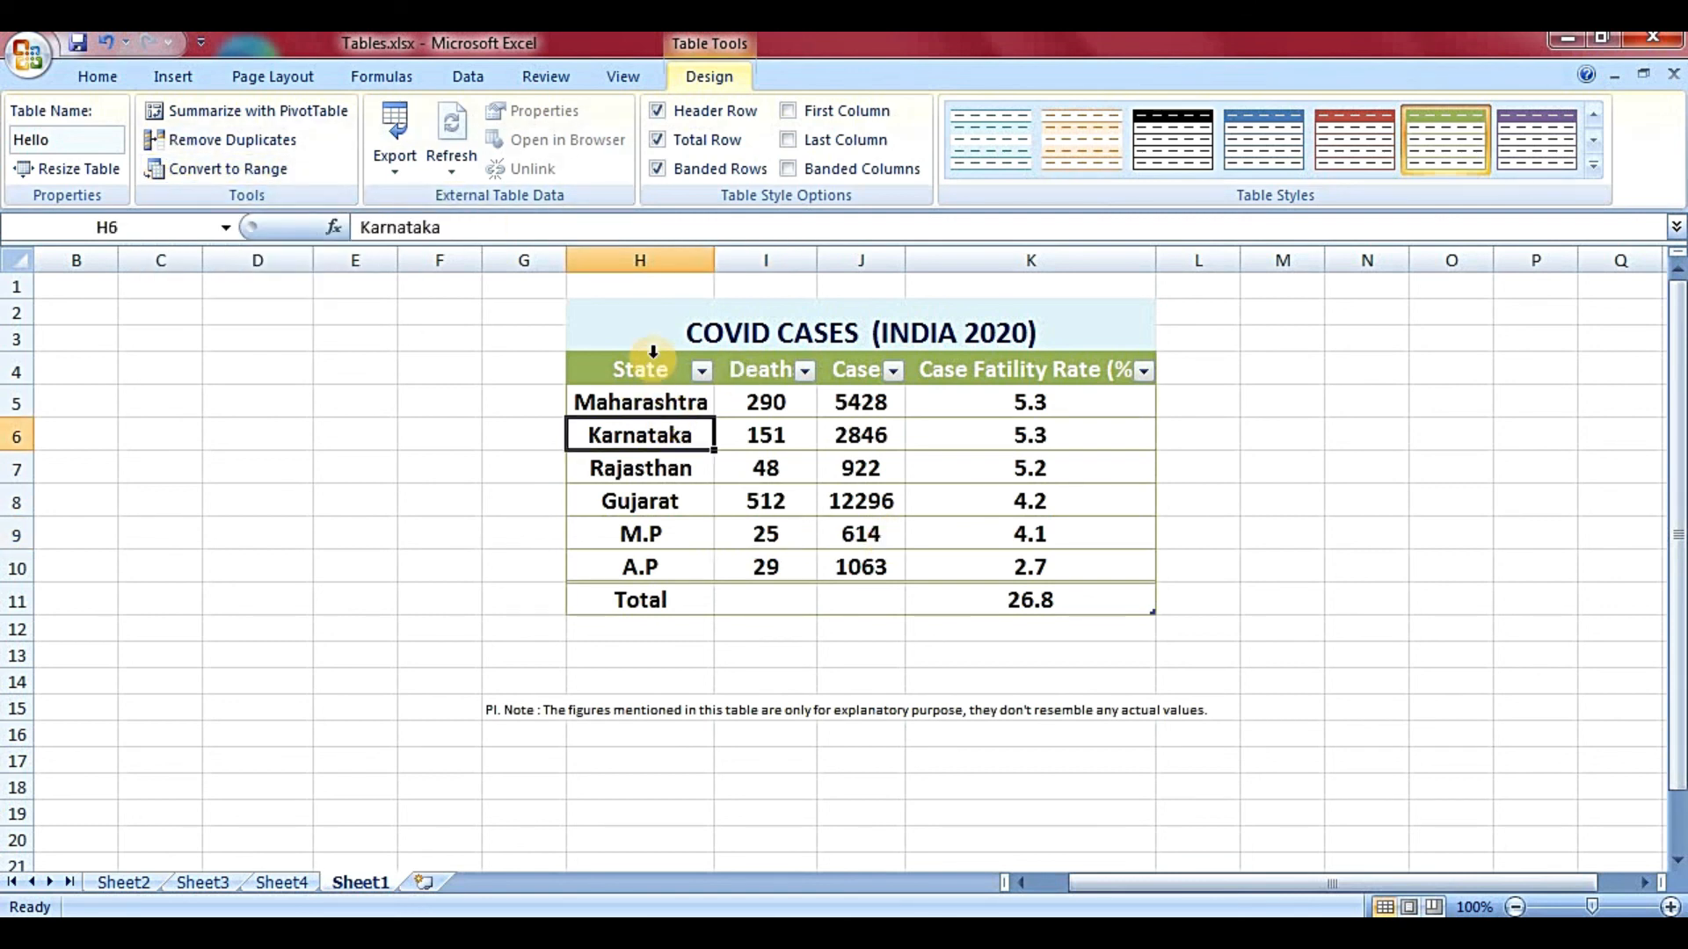
drag(648, 362, 1094, 572)
click(249, 174)
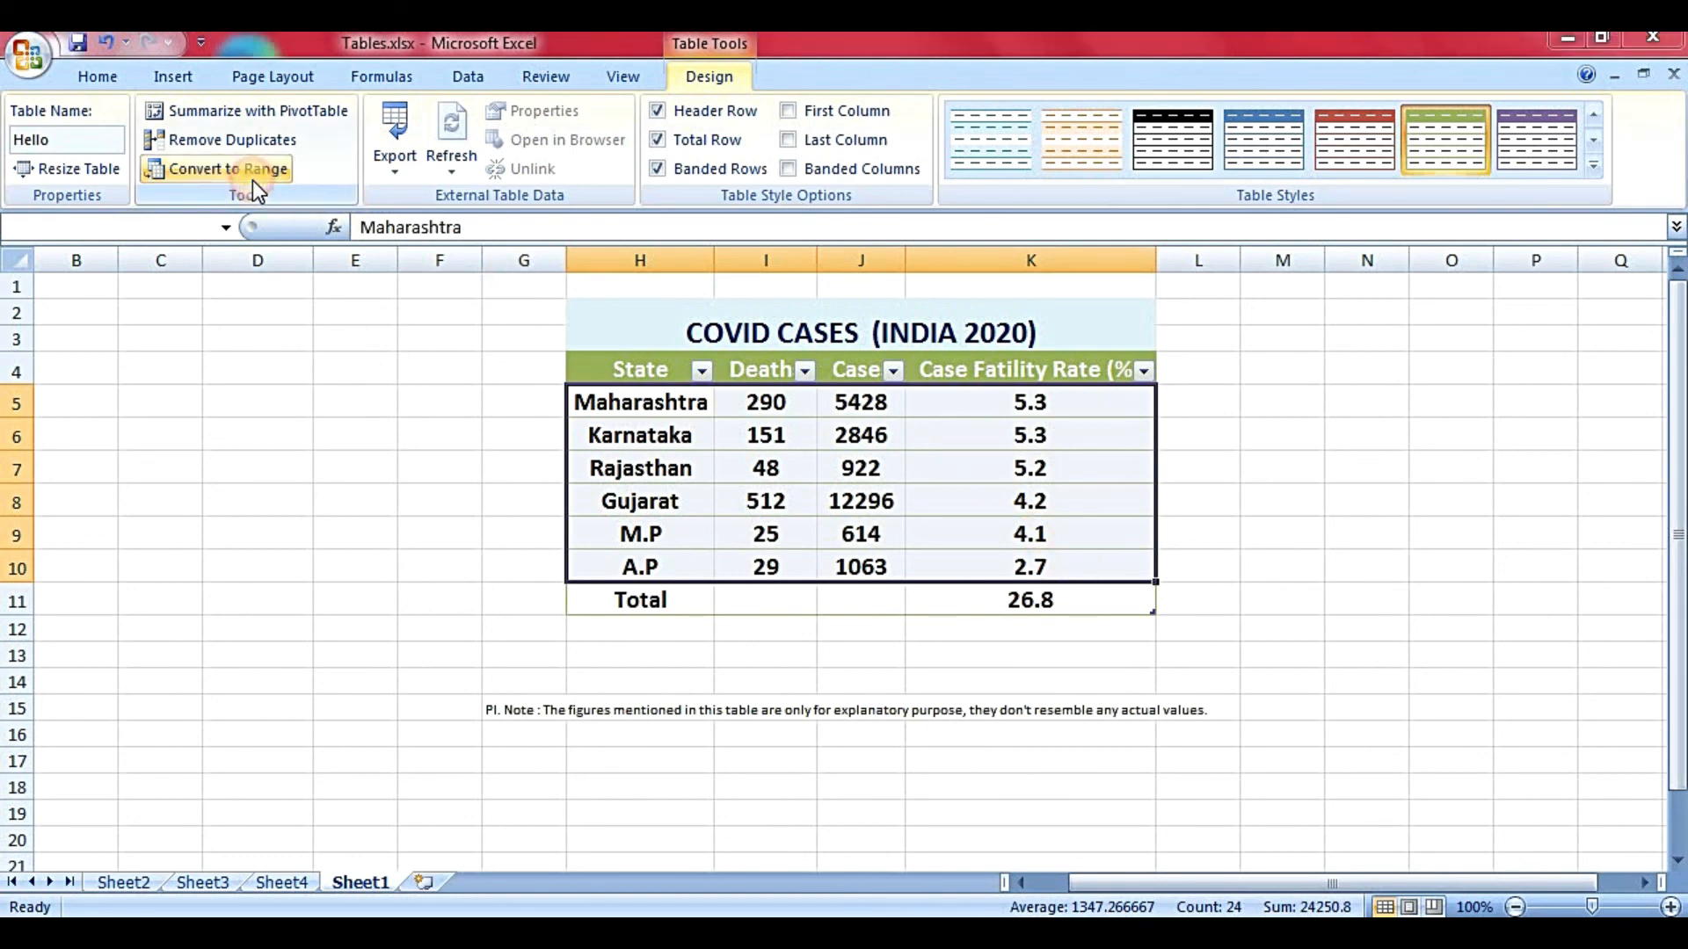
click(791, 546)
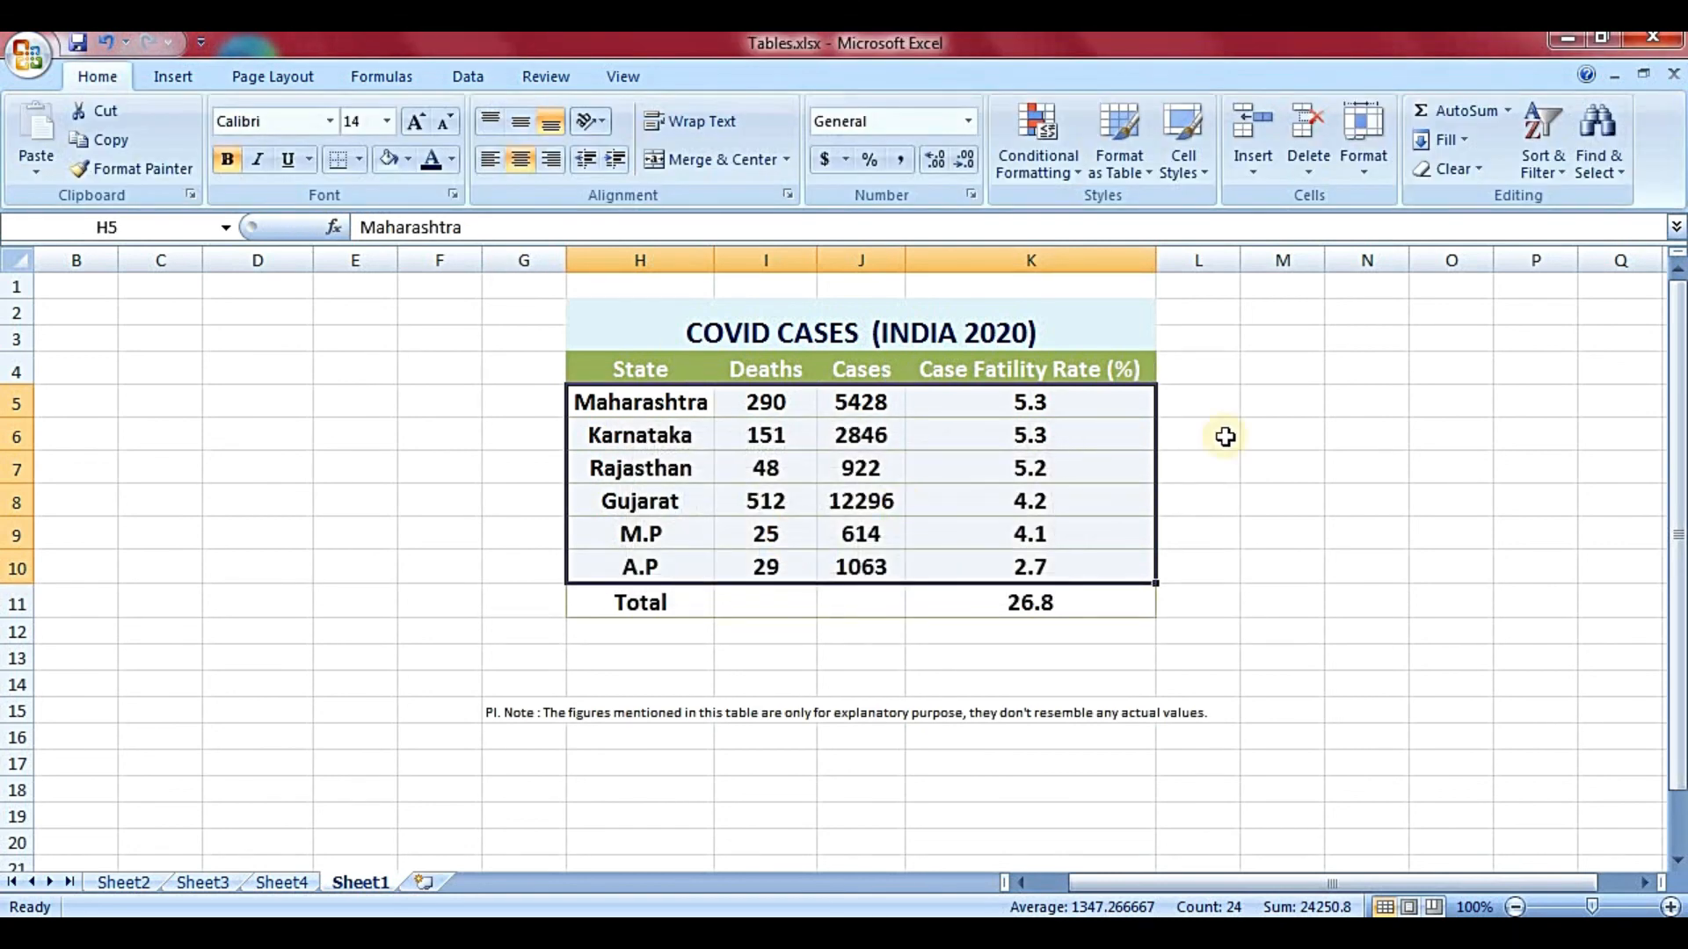
- Inspect the range's cells, selecting the whole block from headers to the Total row
click(1284, 466)
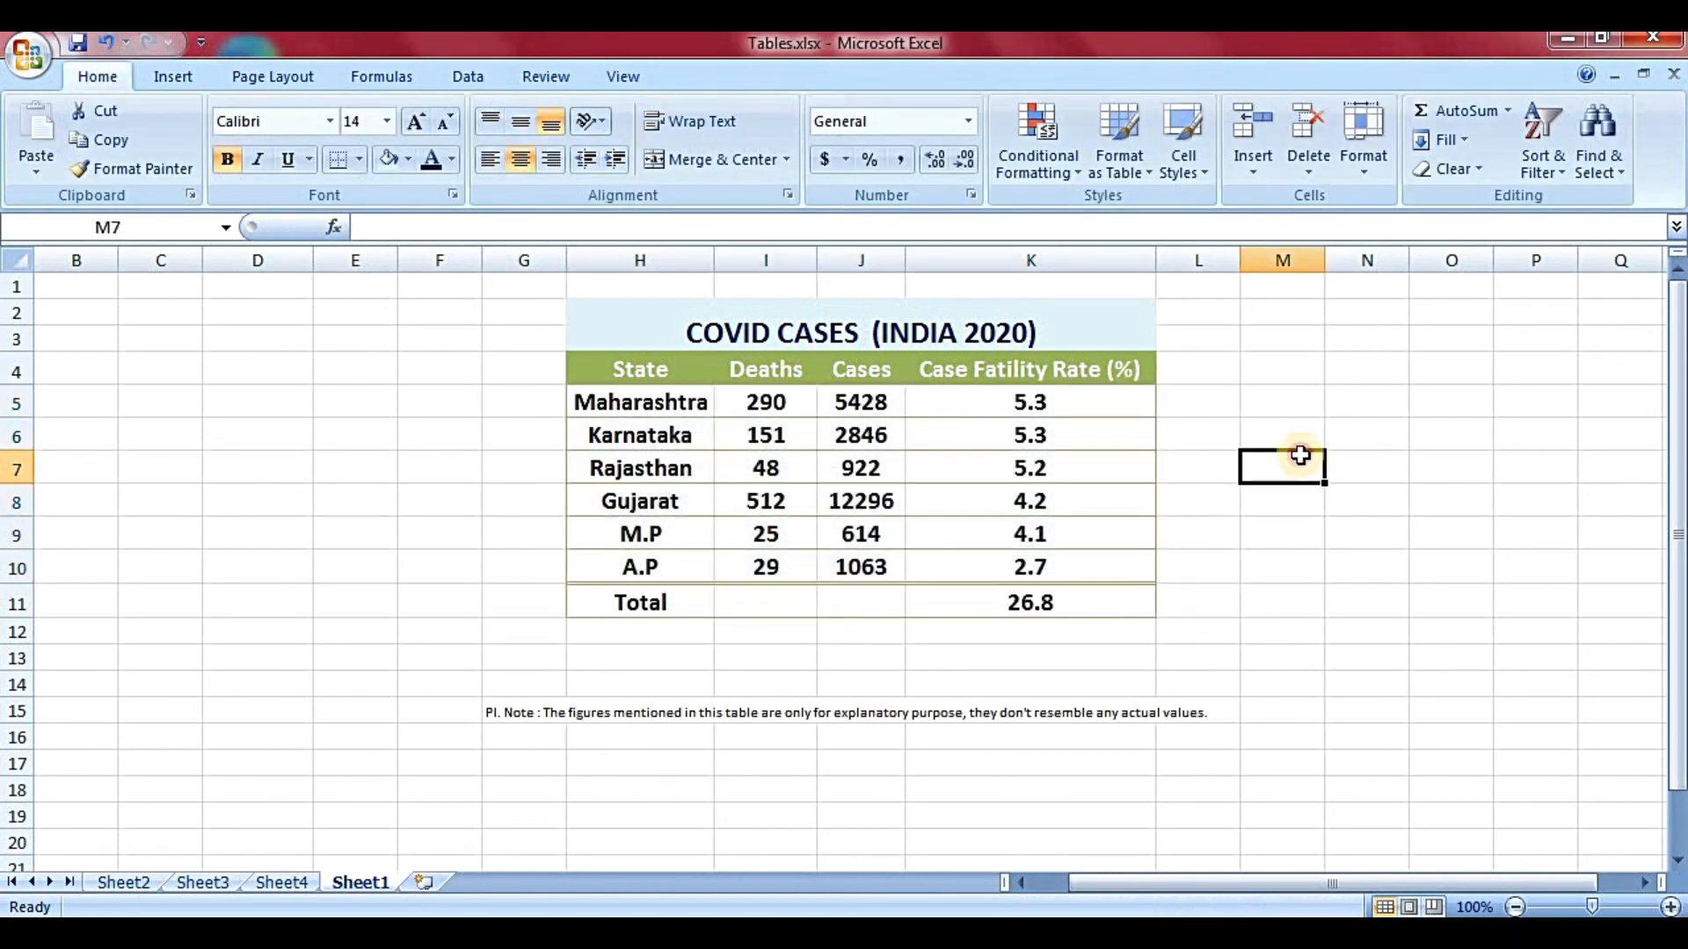
click(726, 501)
click(690, 400)
click(931, 431)
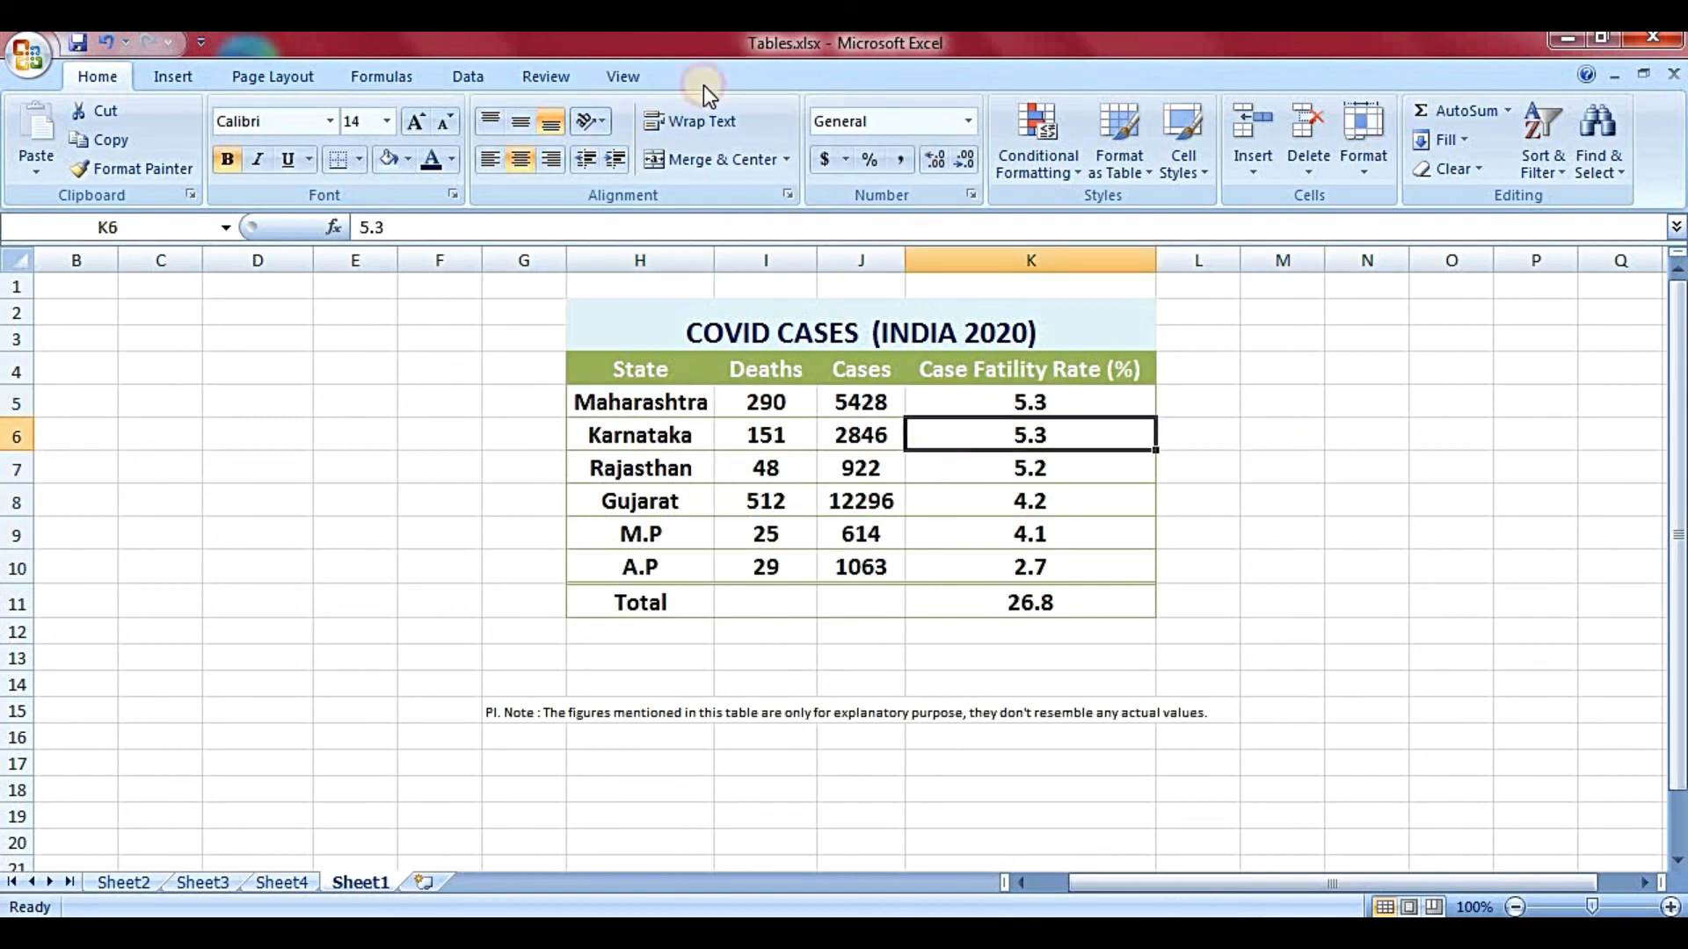
click(962, 395)
click(1261, 440)
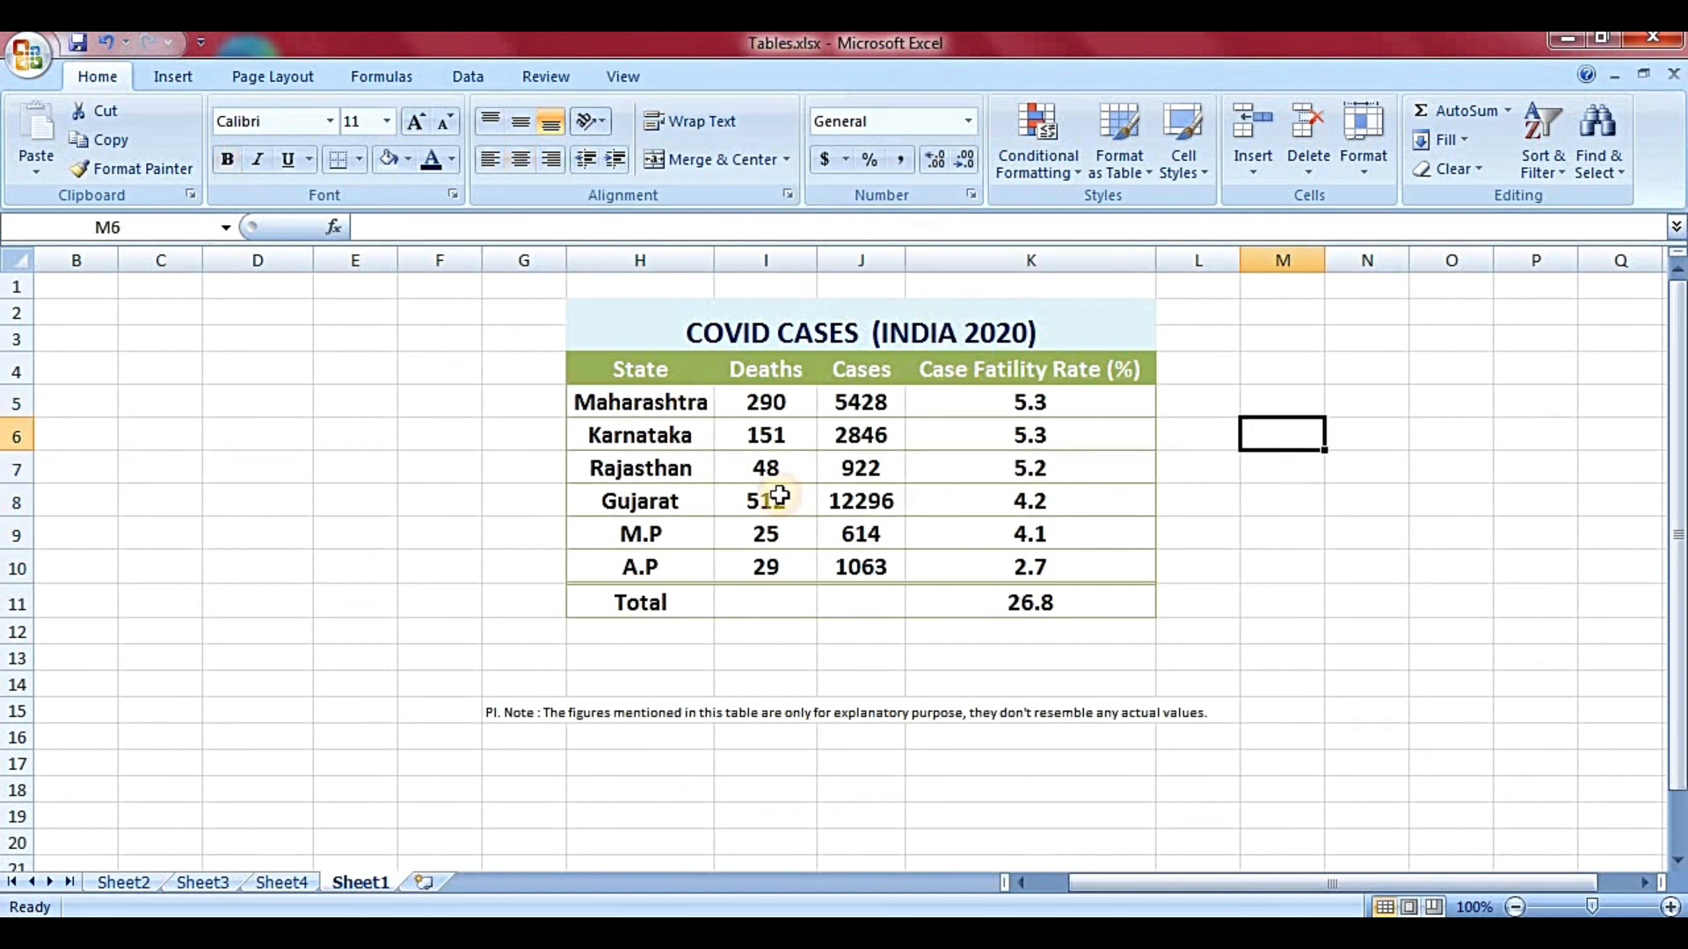
click(672, 468)
drag(685, 386, 1025, 592)
click(1030, 590)
click(1299, 467)
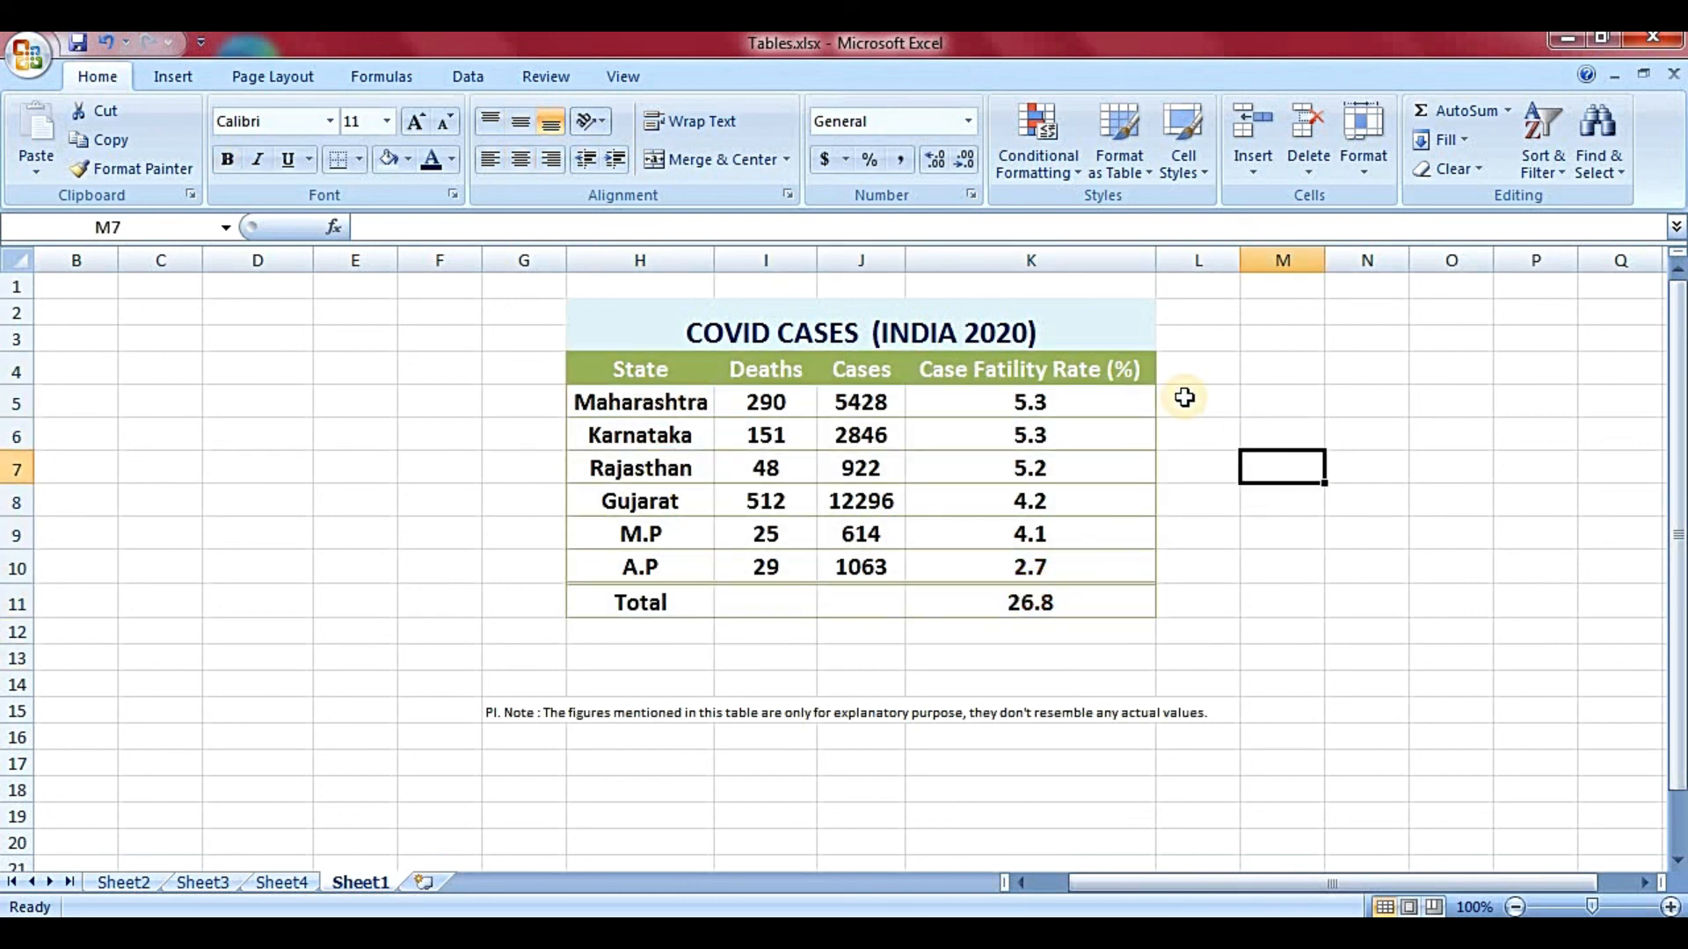
click(973, 426)
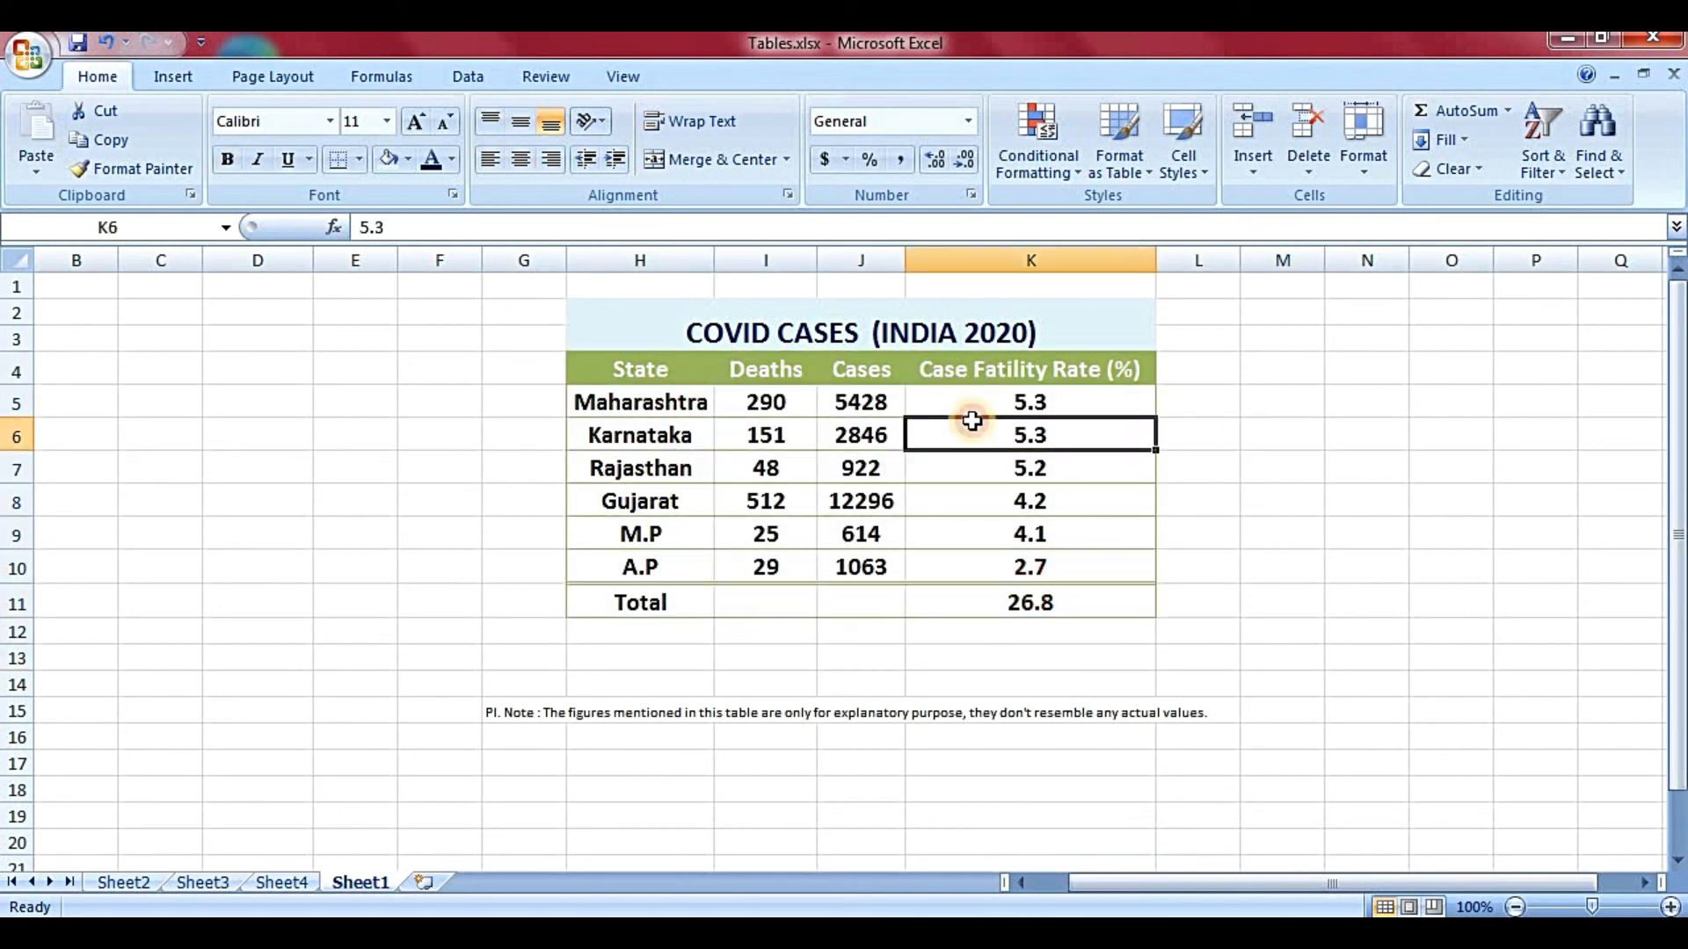
- Start making the range a table via Insert > Table, then cancel the Create Table dialog
click(169, 76)
click(100, 130)
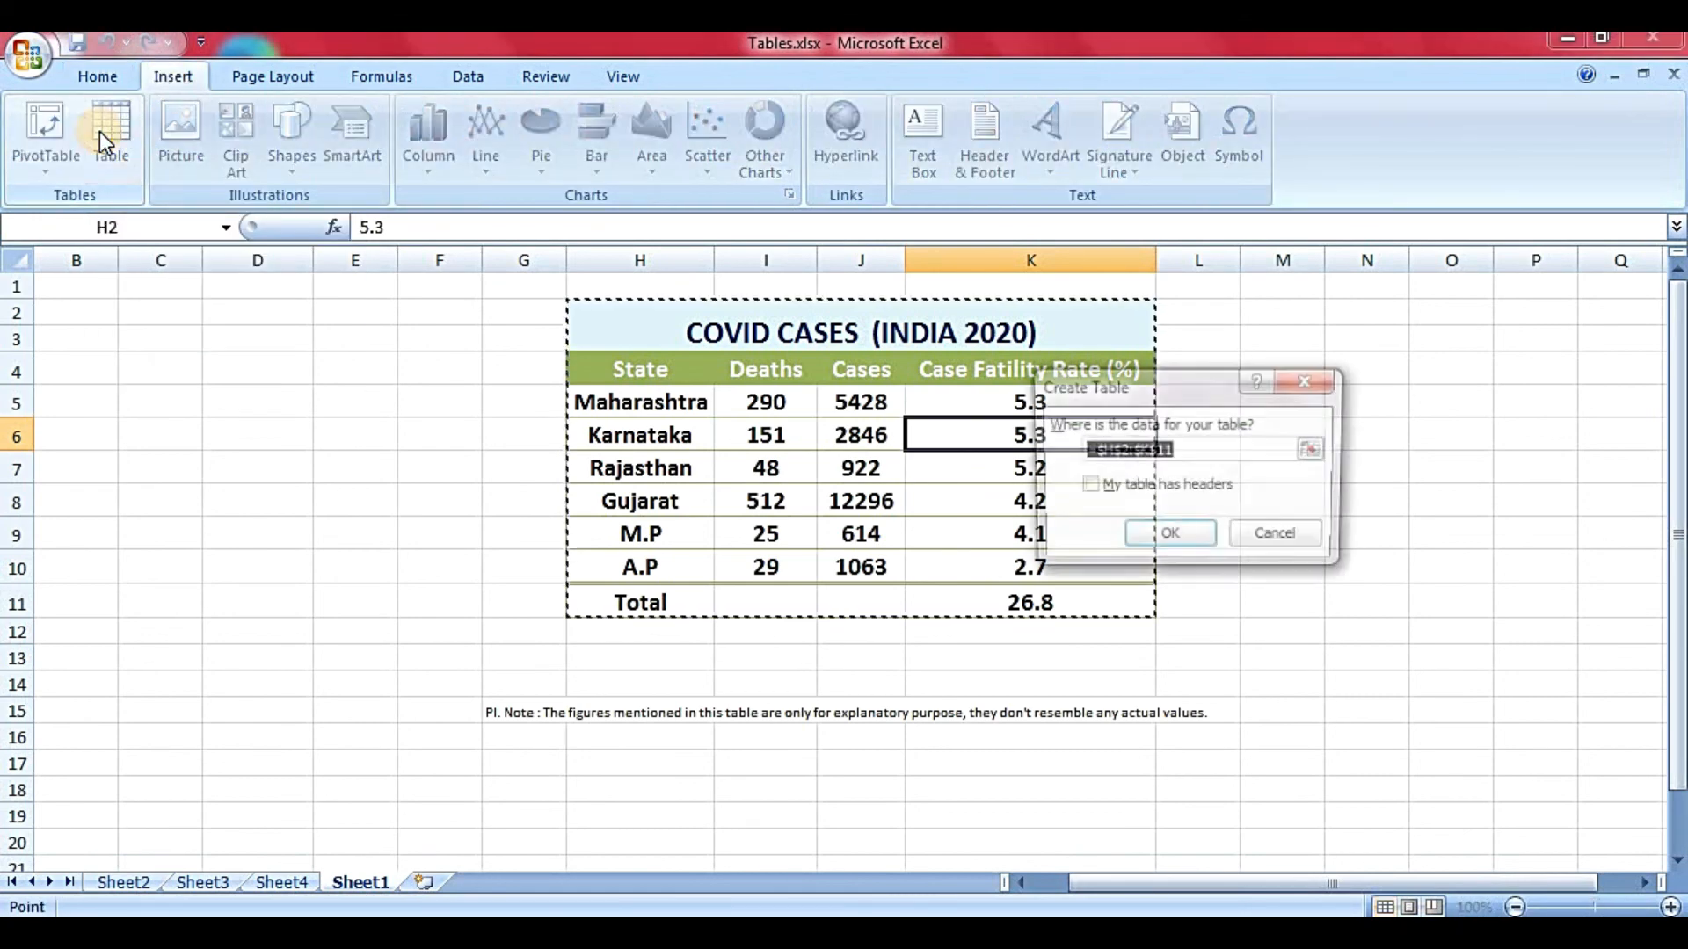
click(1271, 538)
- Change Rajasthan's Cases value in J7 from 922 to 985
click(1061, 497)
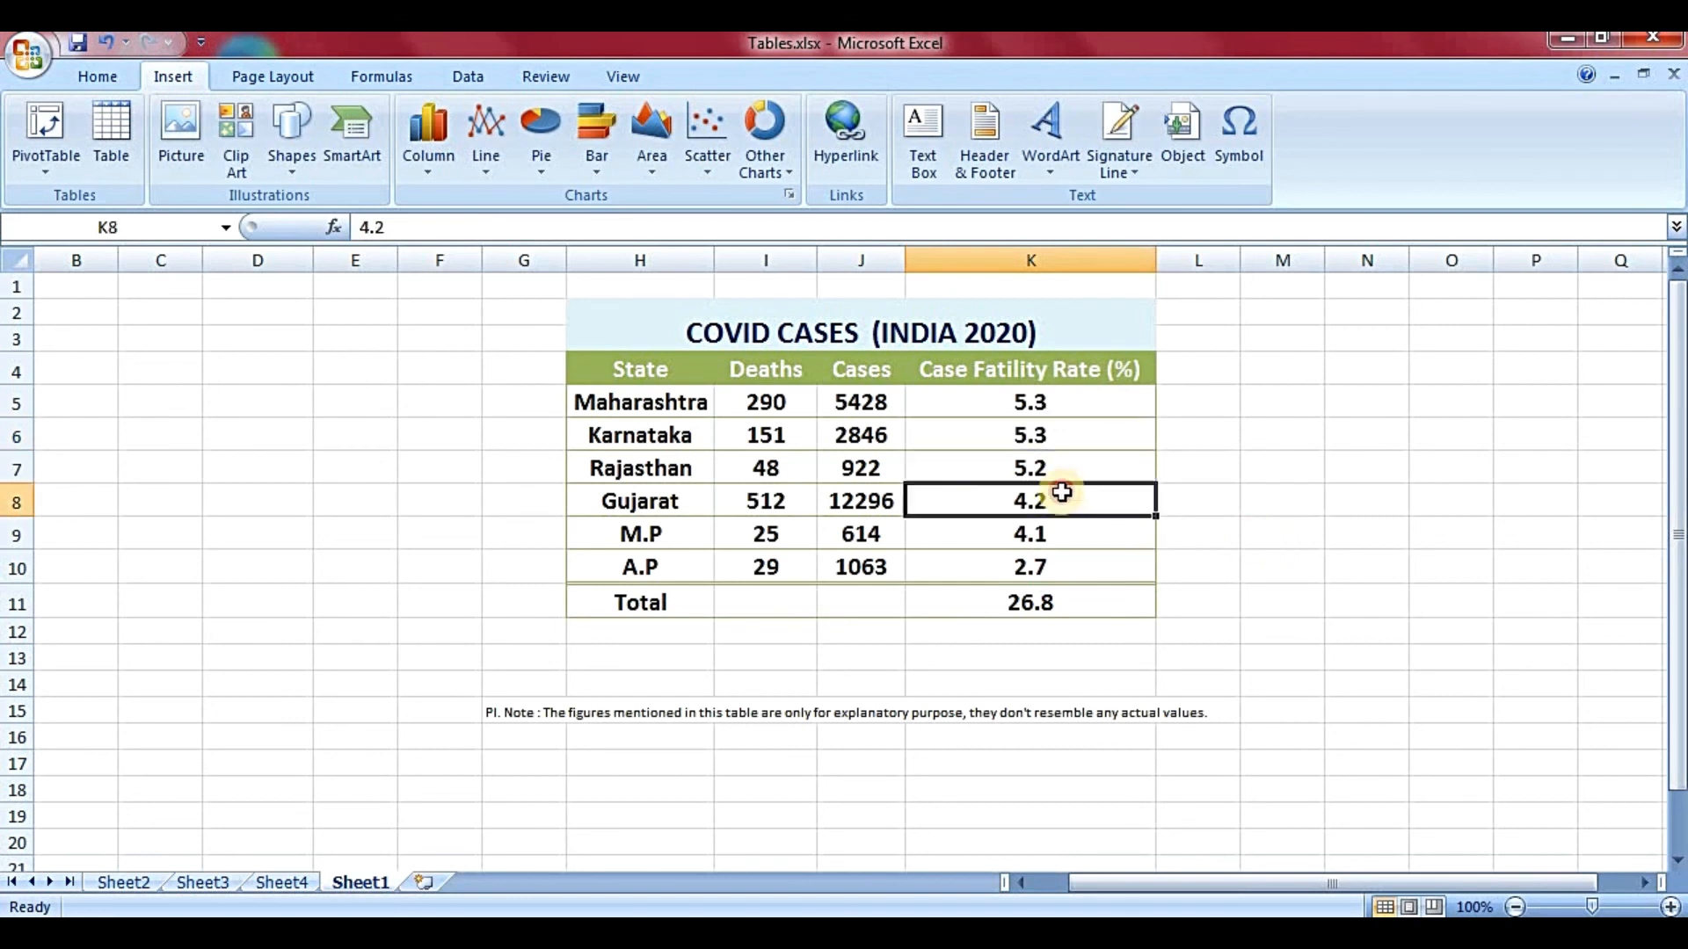
click(804, 378)
drag(841, 406, 1029, 539)
click(1029, 539)
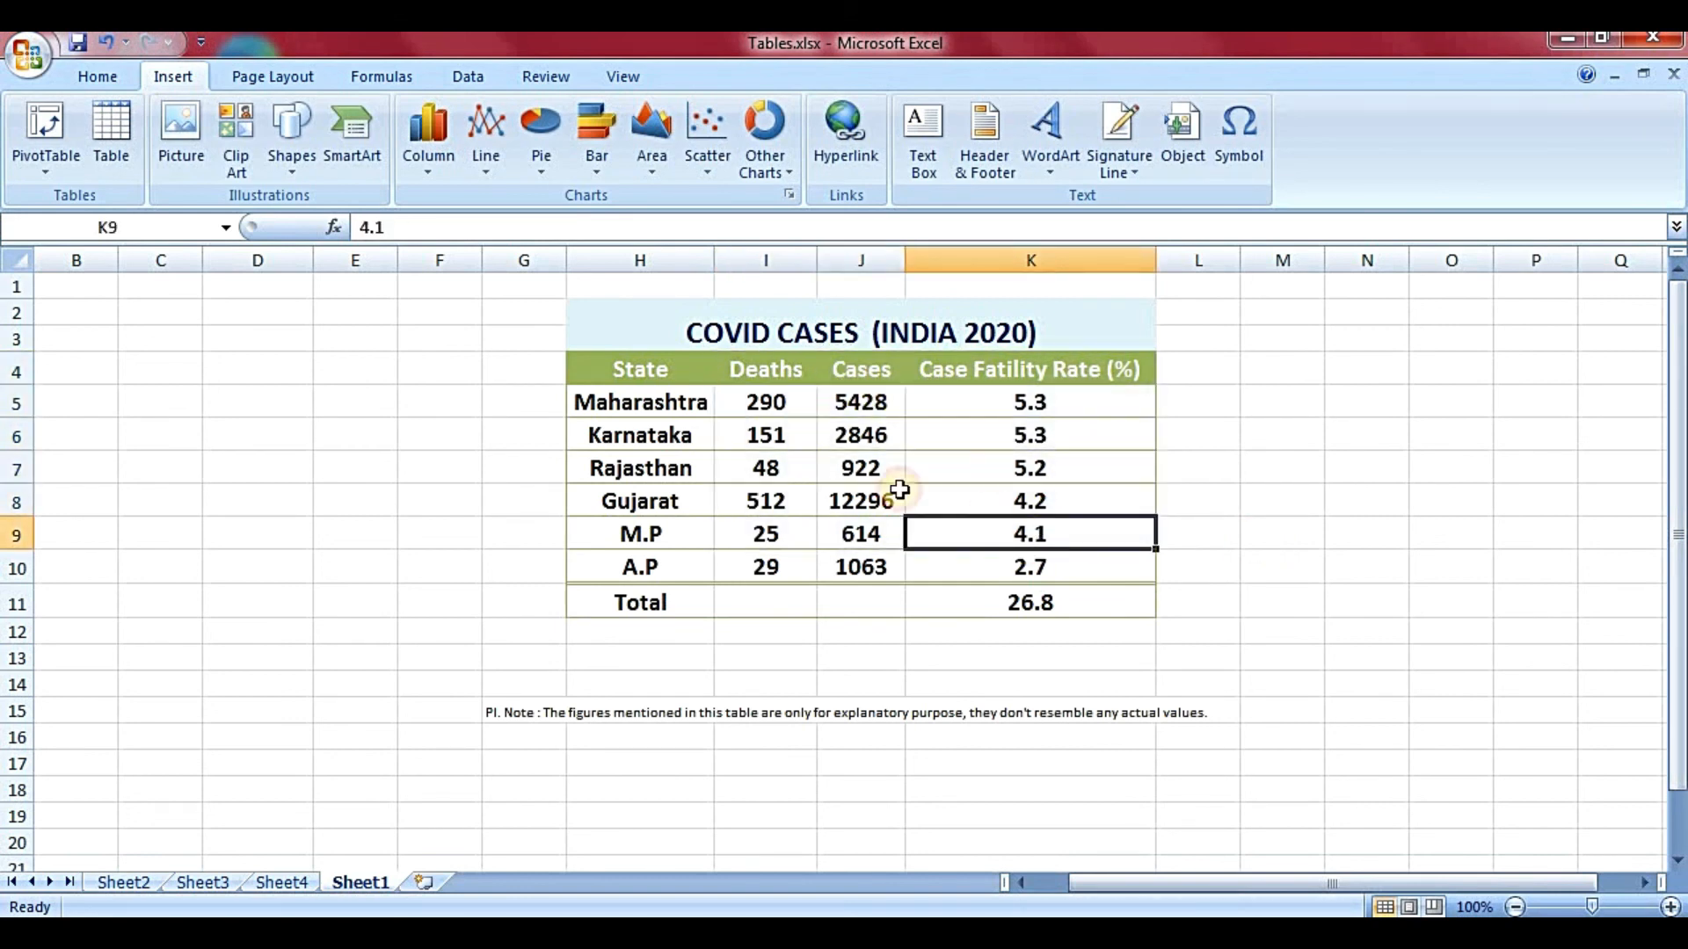
click(875, 472)
text(985)
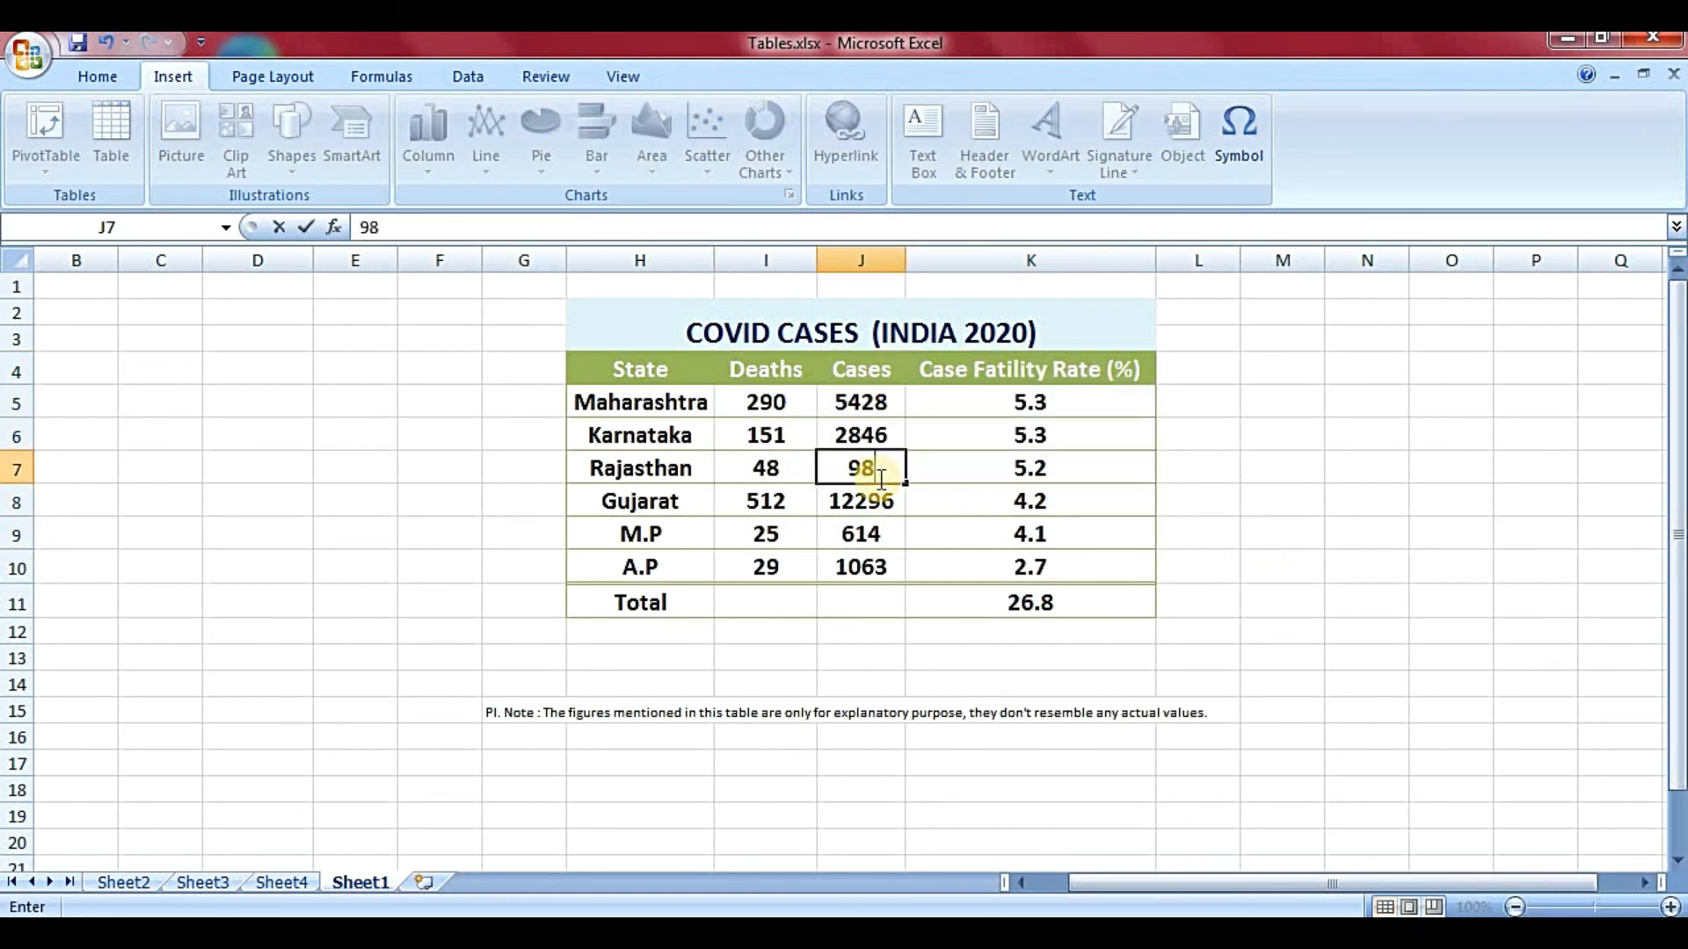
key(Return)
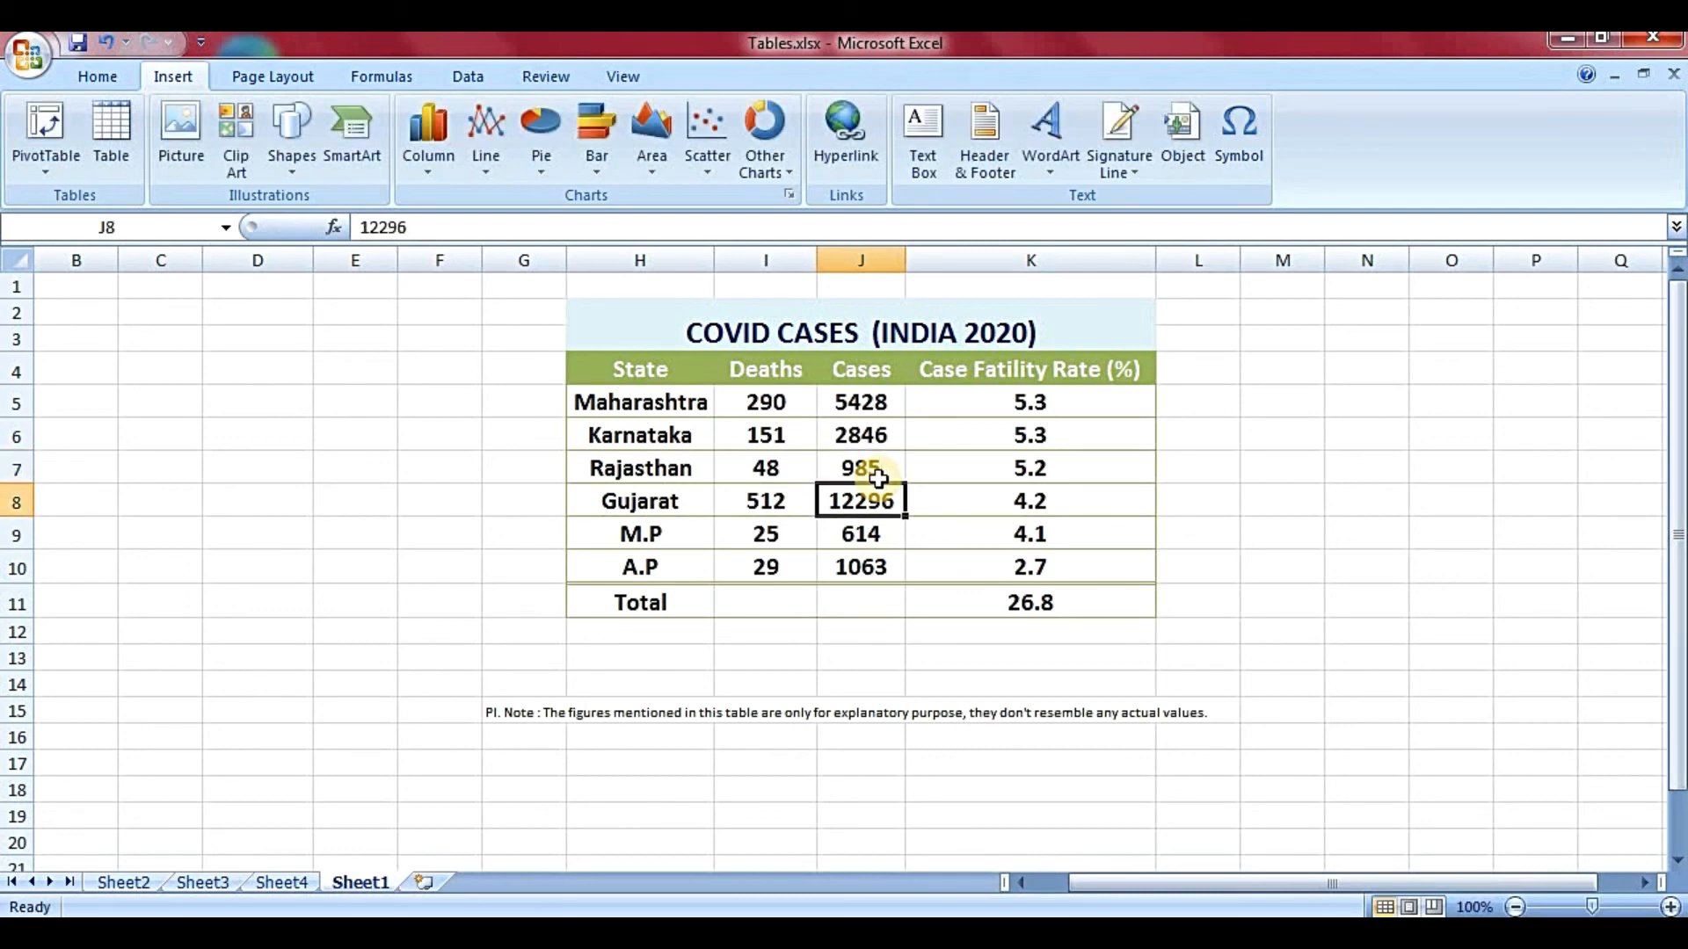